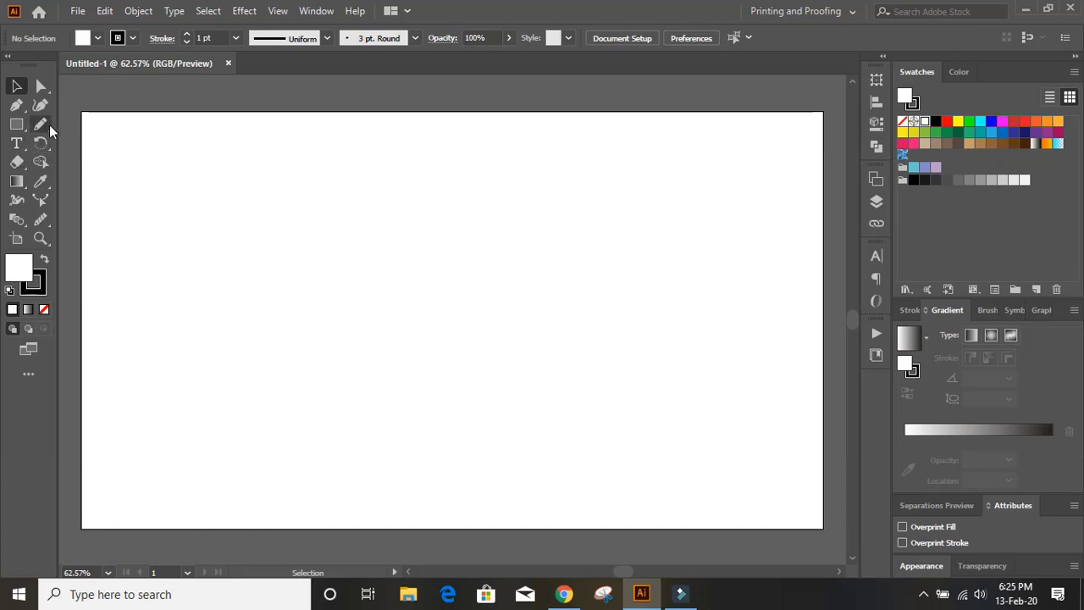
- Draw a closed body silhouette with two raised arms and a tapered foot using the Pencil tool, with no fill and a black stroke
click(41, 126)
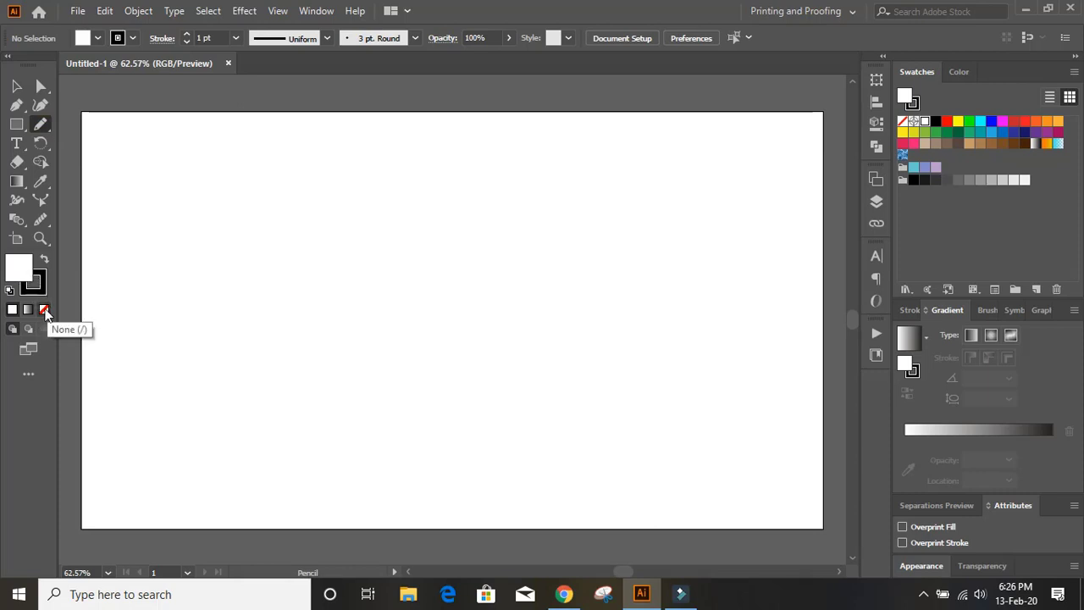
click(44, 310)
click(41, 286)
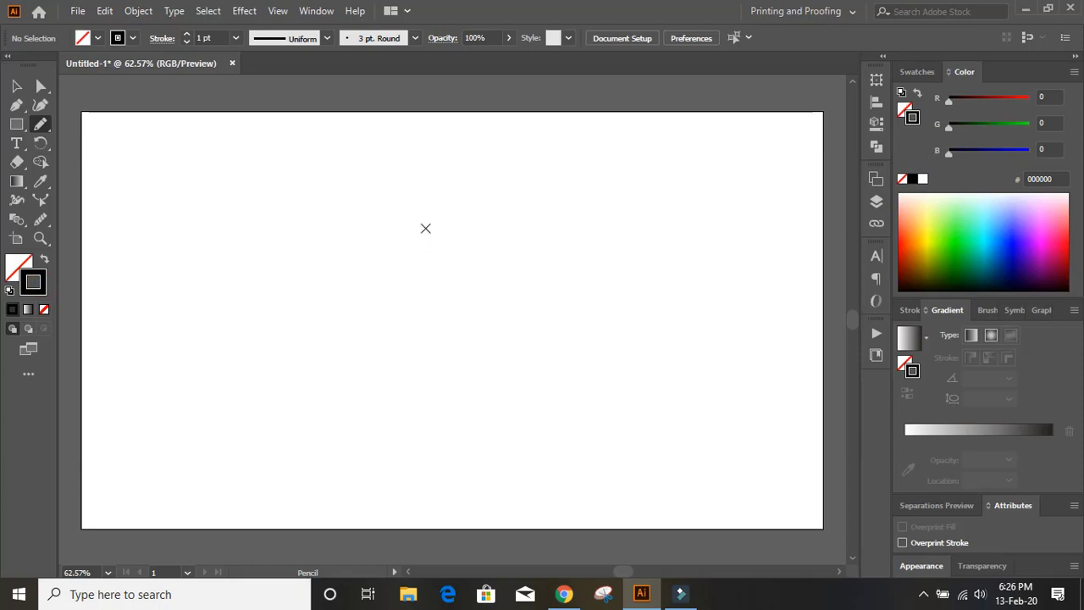
mouse_move(512, 194)
mouse_down()
mouse_move(497, 269)
mouse_move(433, 251)
mouse_move(468, 269)
mouse_move(481, 293)
mouse_move(477, 383)
mouse_move(494, 414)
mouse_move(486, 386)
mouse_move(525, 295)
mouse_move(510, 195)
mouse_up()
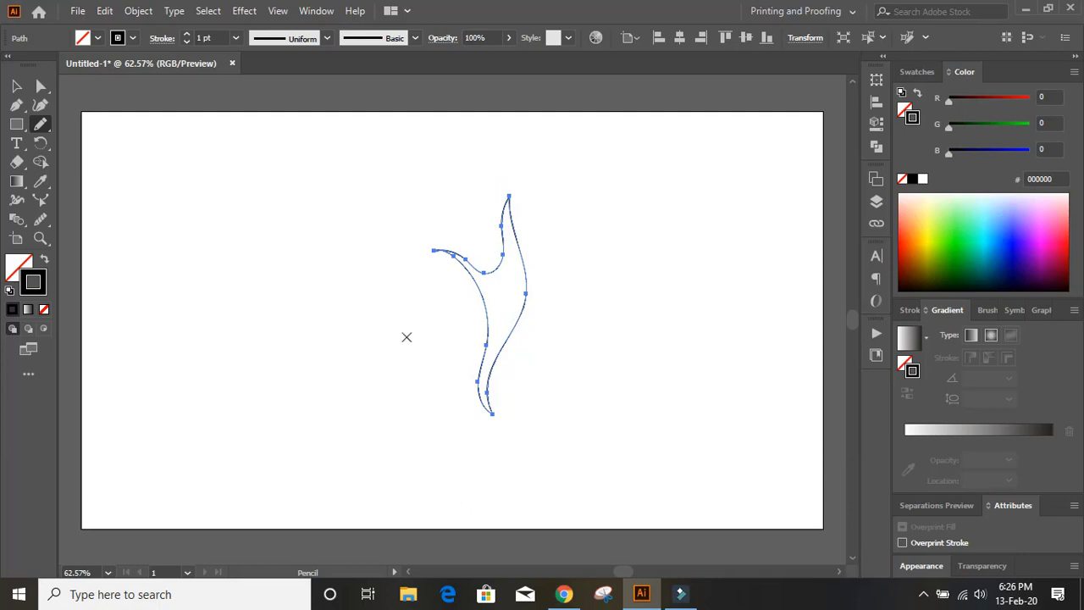
- Fill the body shape with the green 39B54A swatch and remove its stroke
click(14, 269)
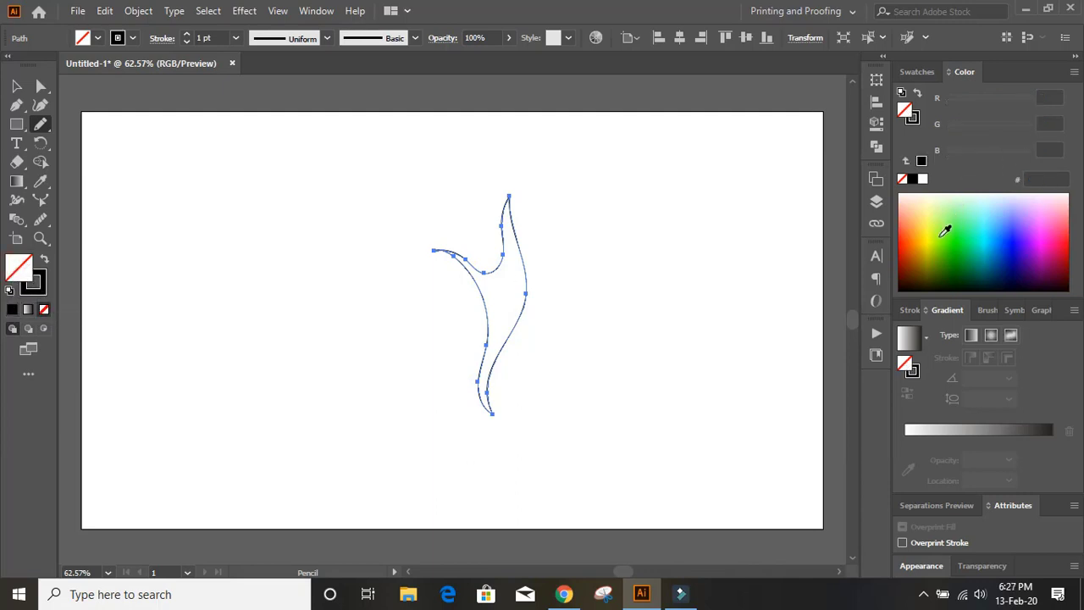
click(943, 237)
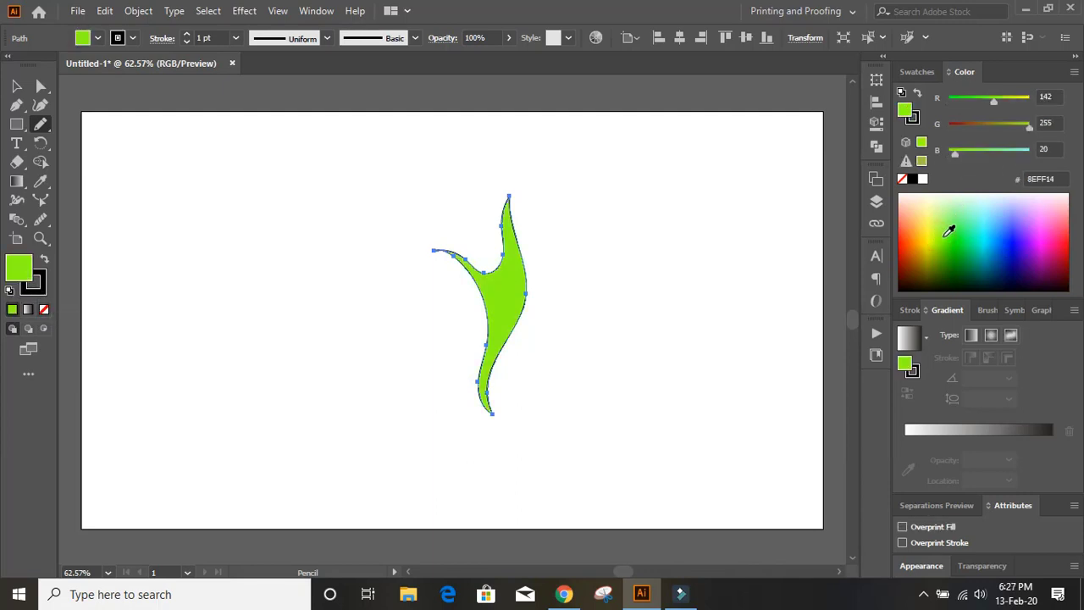
click(917, 71)
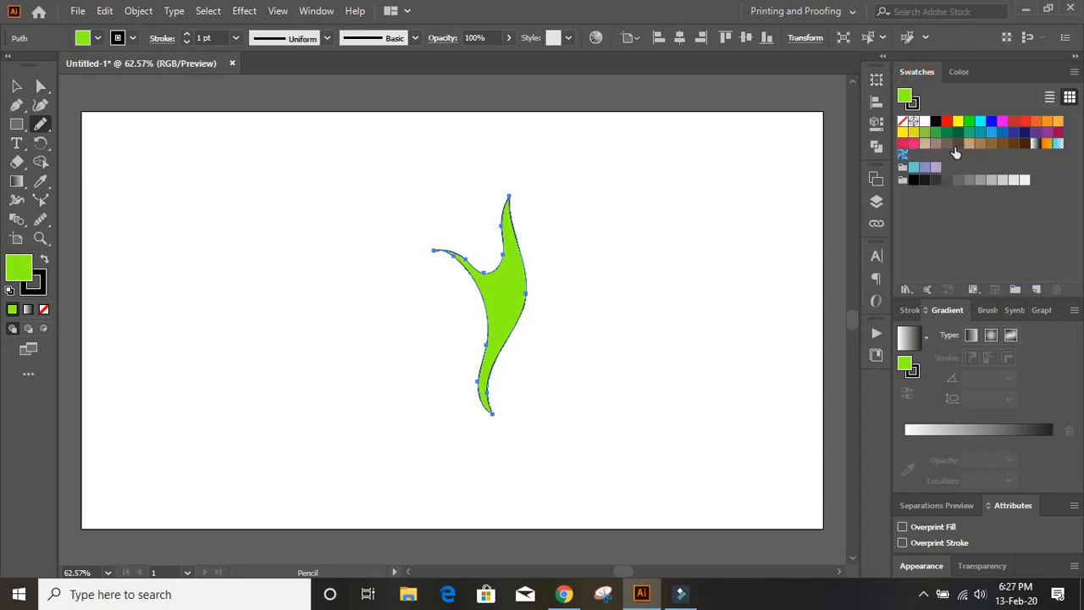
click(935, 133)
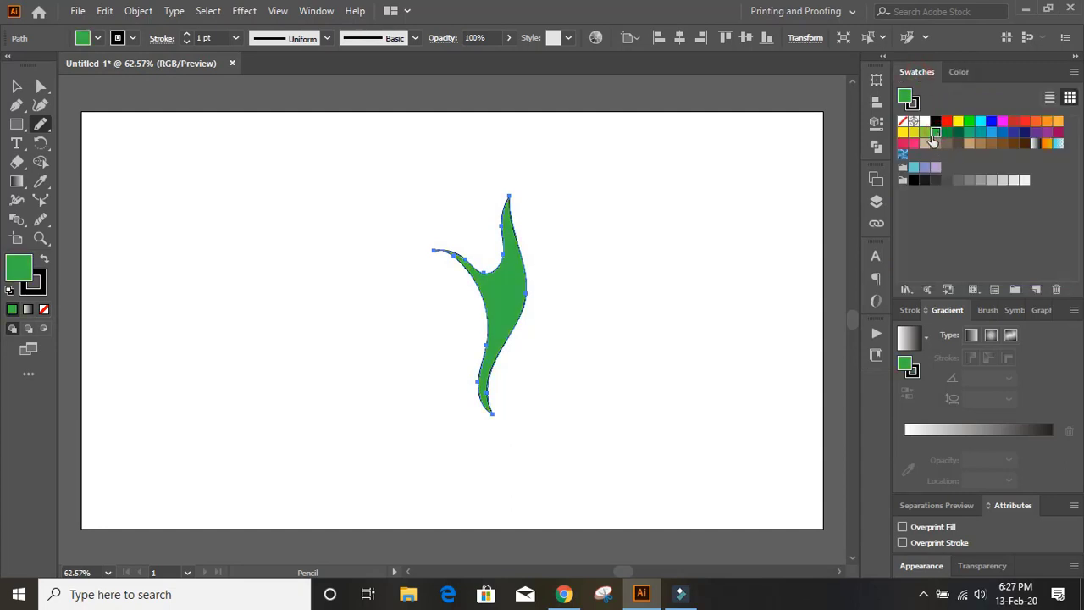
click(40, 293)
click(44, 309)
click(19, 269)
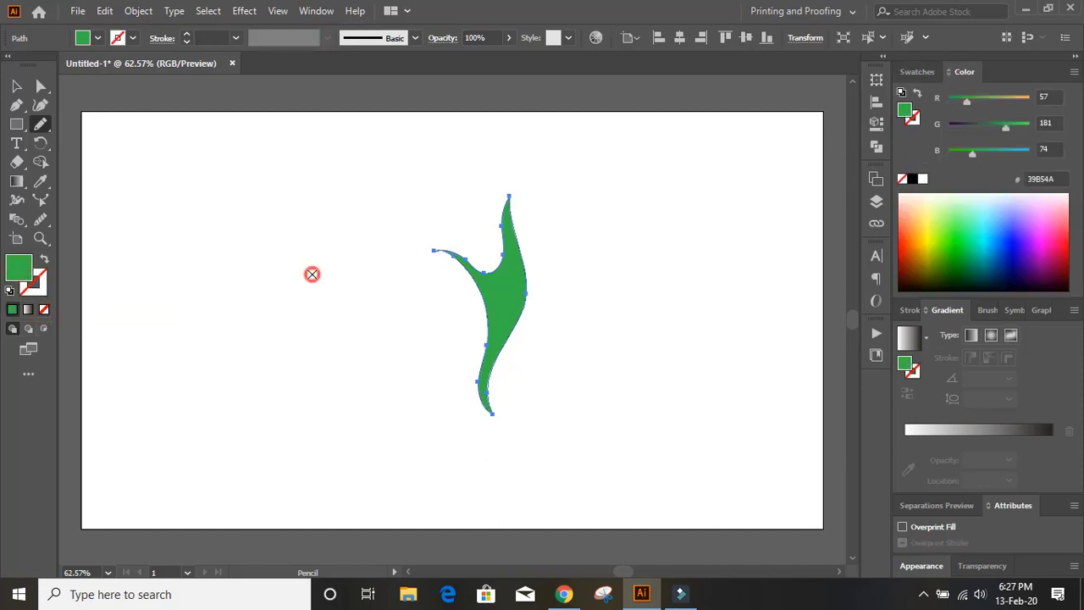
- Move the green body shape left on the artboard and deselect it
click(16, 85)
click(291, 217)
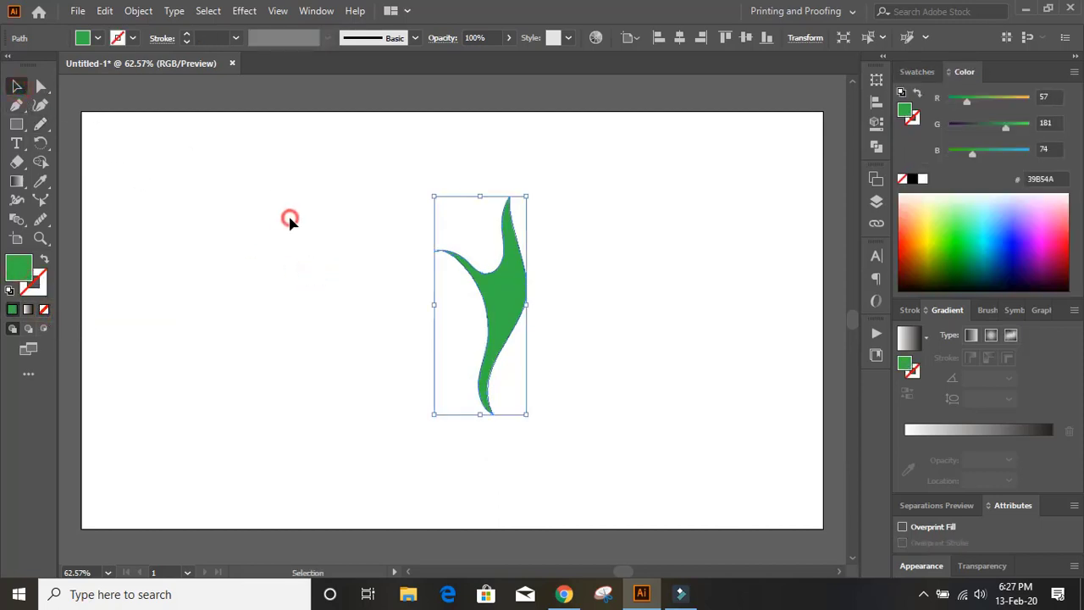
drag(513, 315, 385, 323)
click(508, 251)
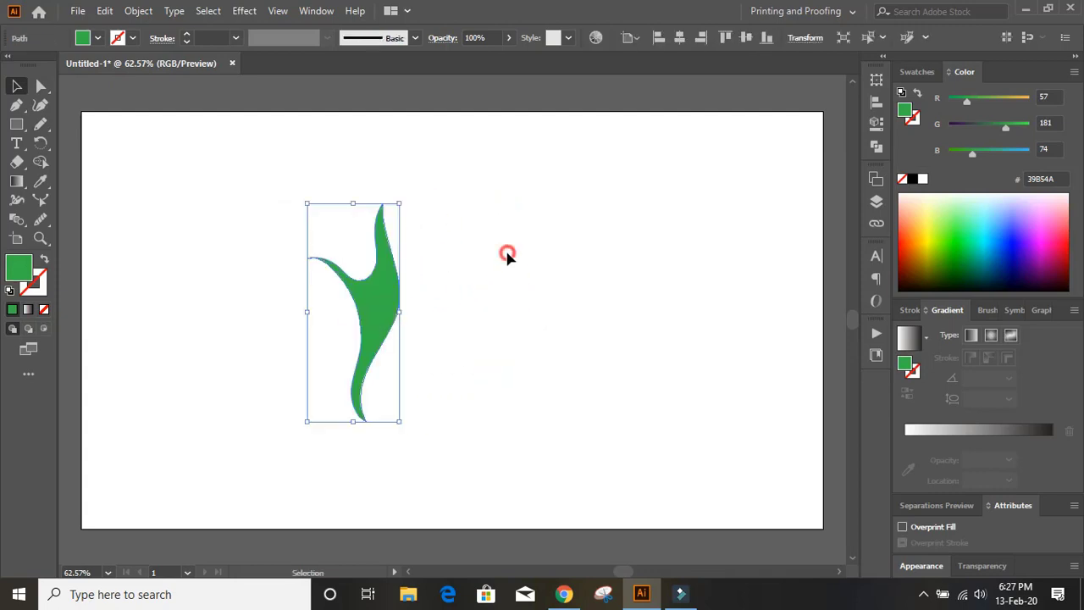
- Refine the tip of the body's left arm by adjusting the curve handles of its end anchor point
click(40, 238)
drag(283, 183, 477, 486)
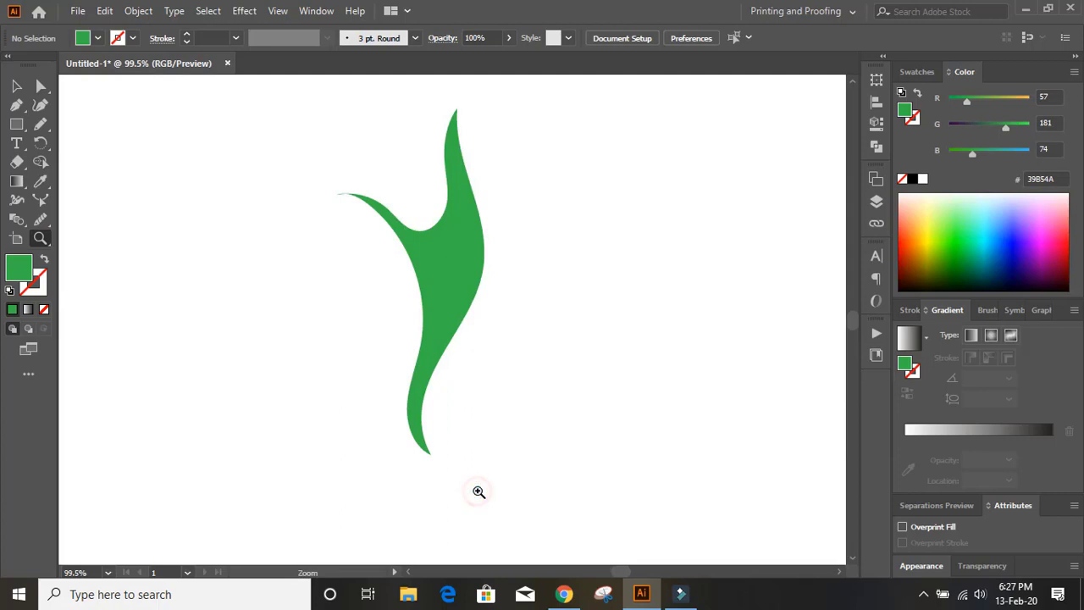
scroll(500, 306, up, 3)
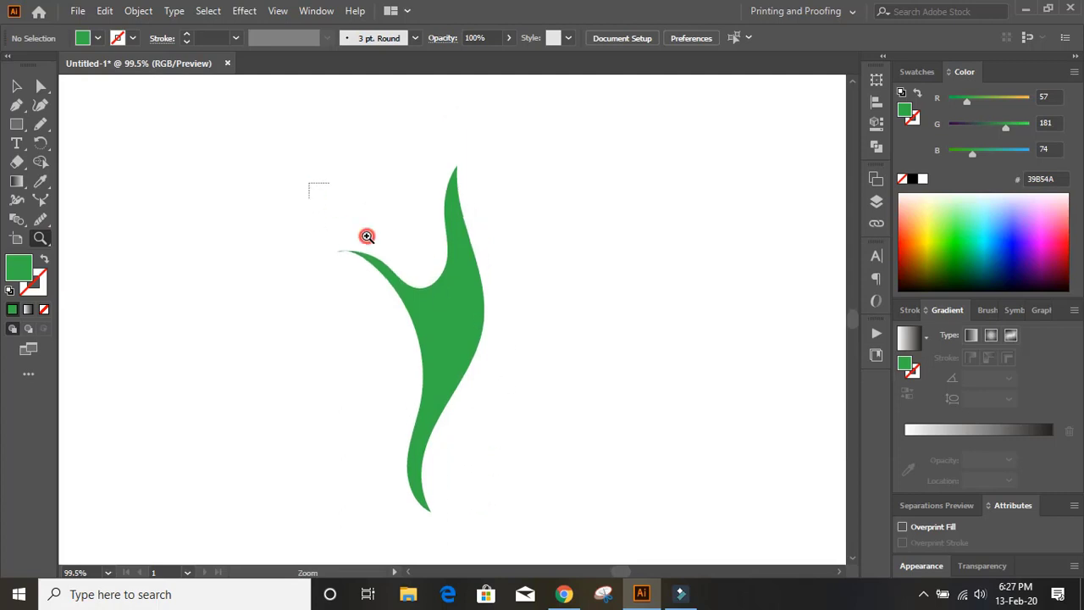
drag(334, 204, 547, 452)
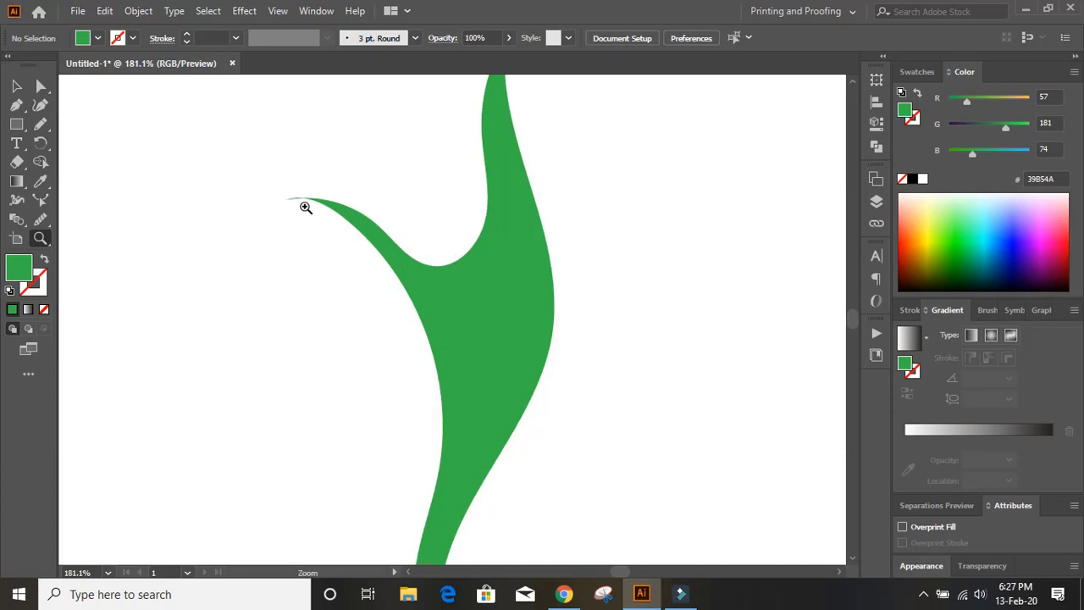
click(41, 88)
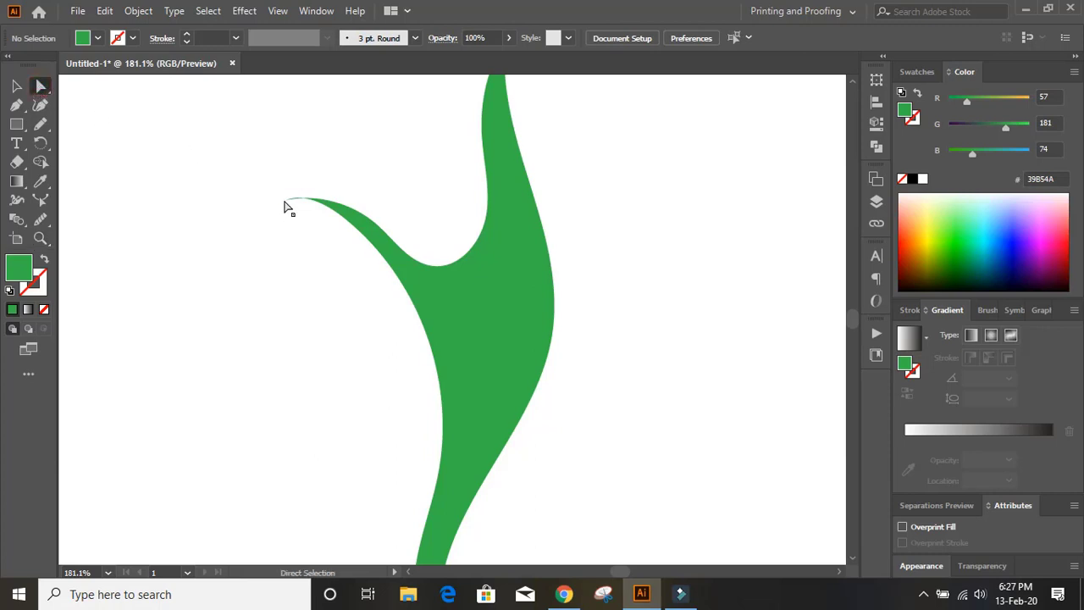
click(286, 200)
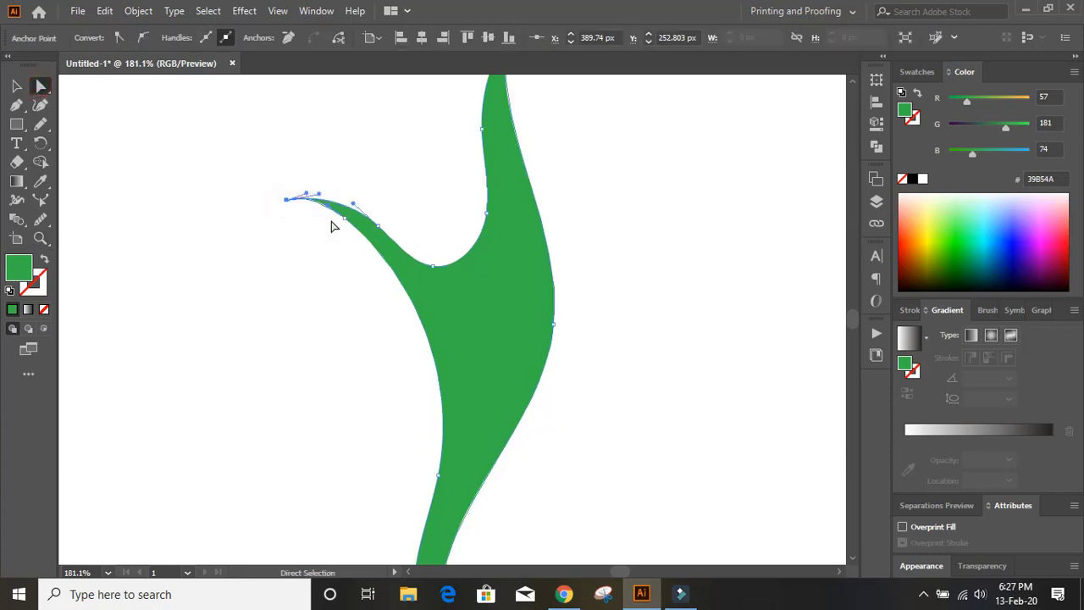
drag(320, 199, 313, 199)
click(305, 196)
key(v)
click(225, 246)
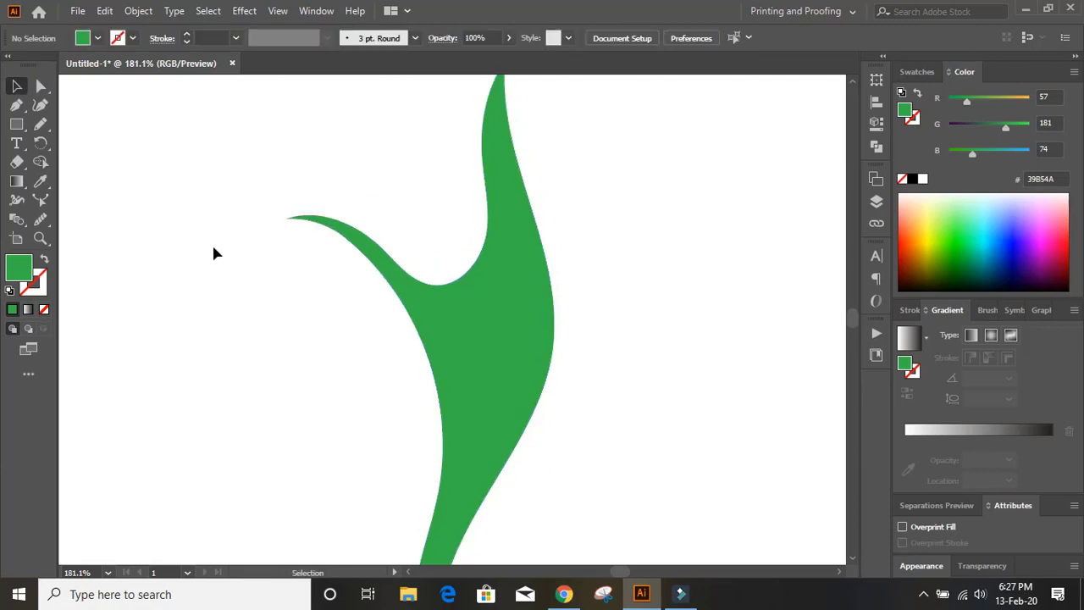
- Nudge the lowest anchor point of the curve between the arms up and right to X 489.666 px, Y 287.246 px
key(a)
key(ctrl+1)
key(v)
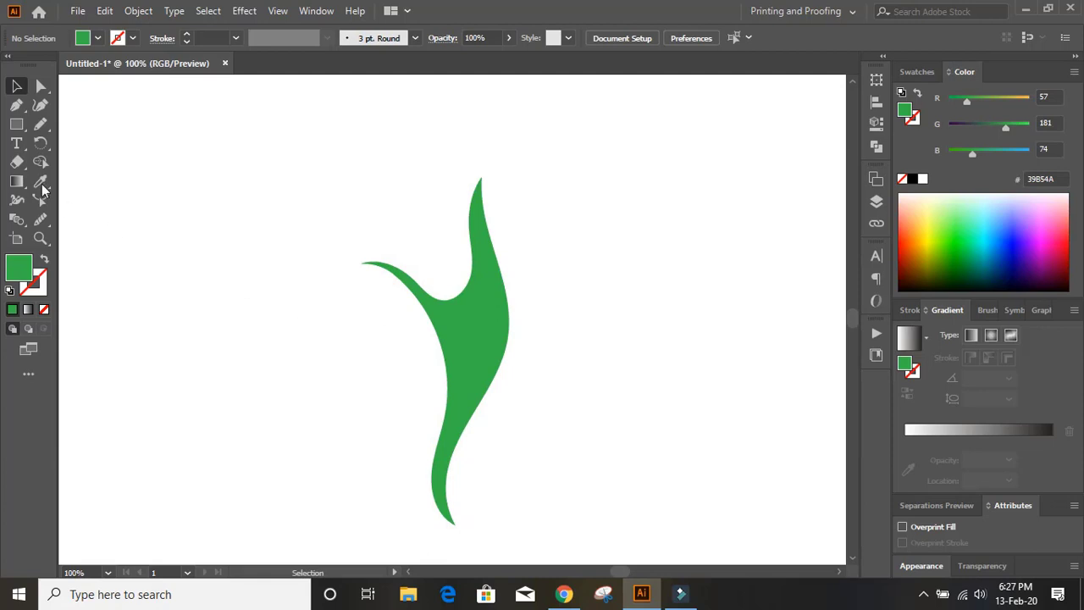
click(16, 86)
click(244, 219)
click(443, 302)
scroll(471, 326, up, 2)
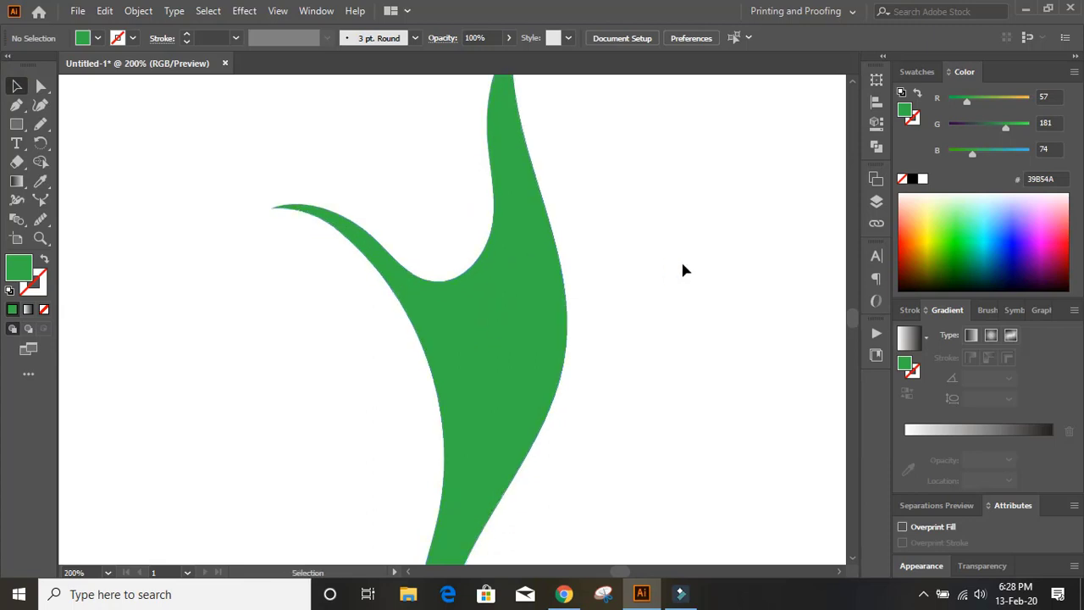
scroll(681, 269, up, 3)
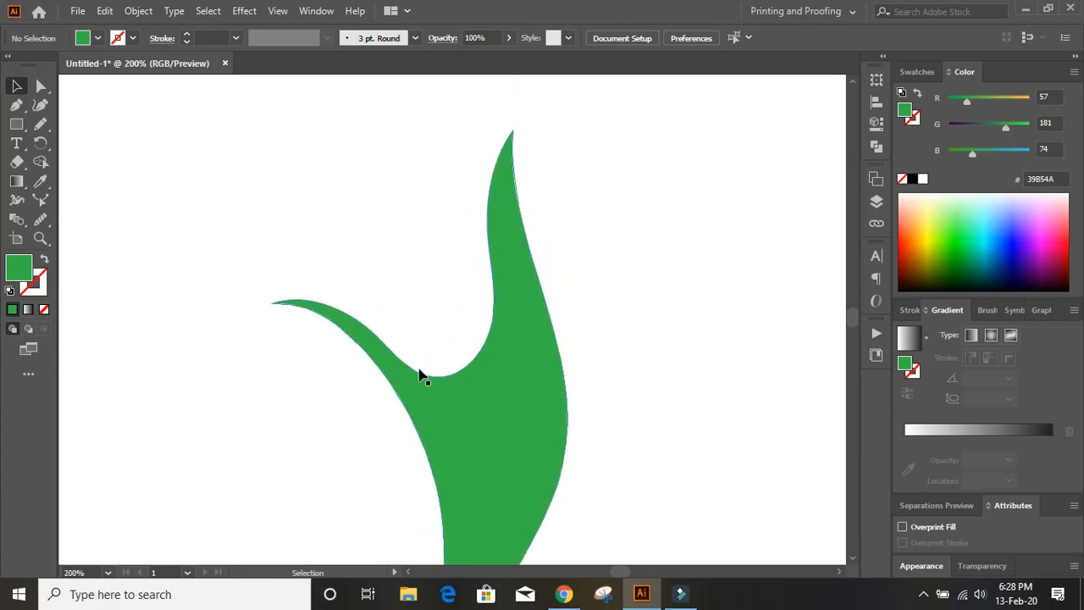
click(41, 86)
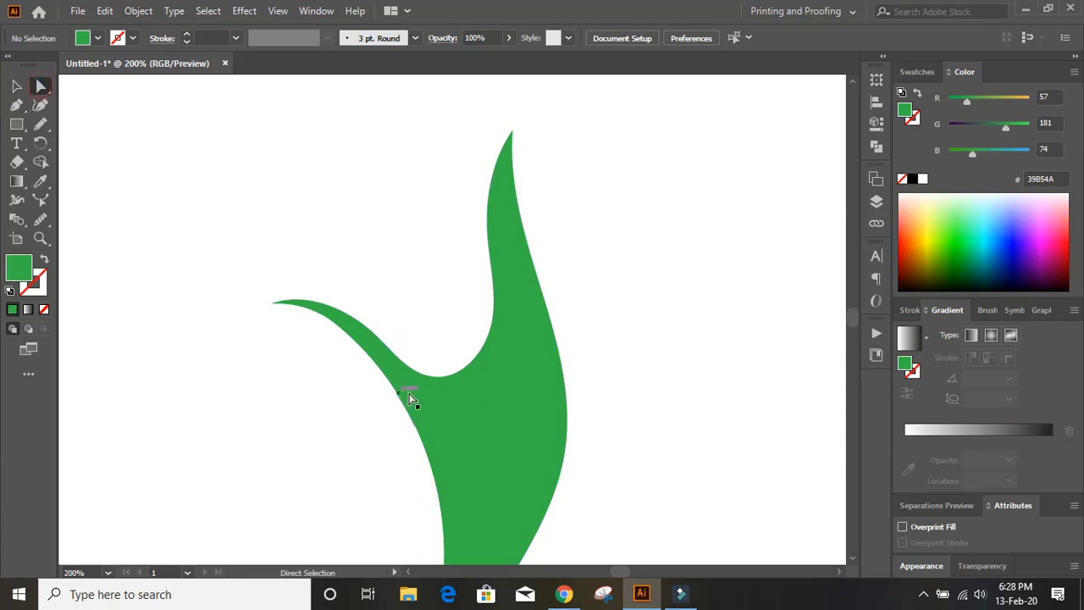
click(443, 392)
click(434, 375)
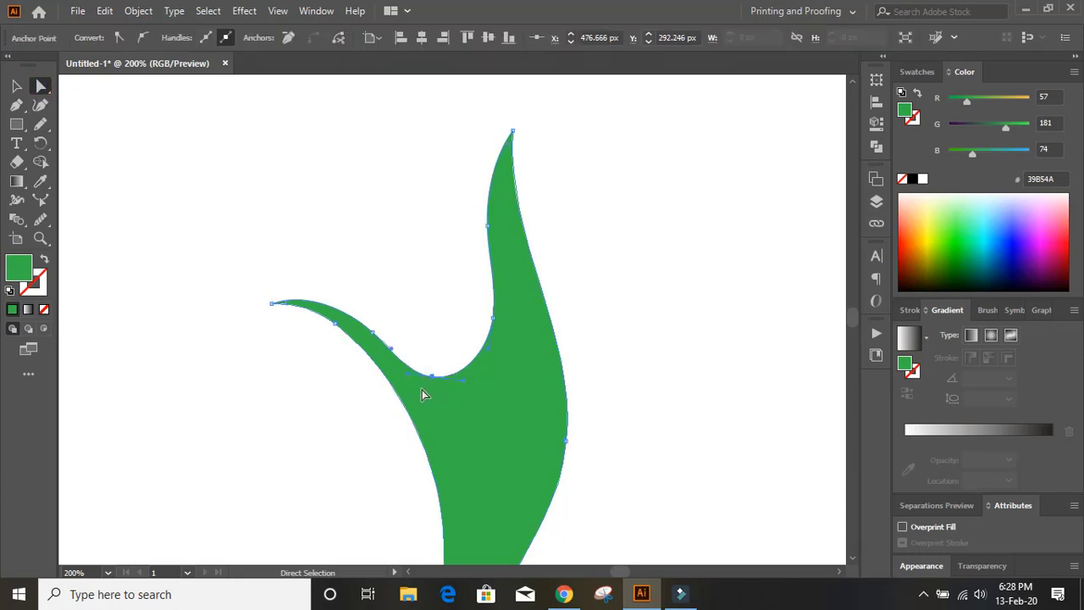
key(Up)
key(Up)
key(Up)
key(Up)
key(Up)
key(Up)
key(Right)
key(Right)
key(Right)
key(Right)
key(Right)
key(Right)
key(Right)
key(Right)
key(Right)
key(Right)
key(Right)
key(Right)
key(Right)
key(Right)
key(Right)
key(Right)
key(Right)
key(Right)
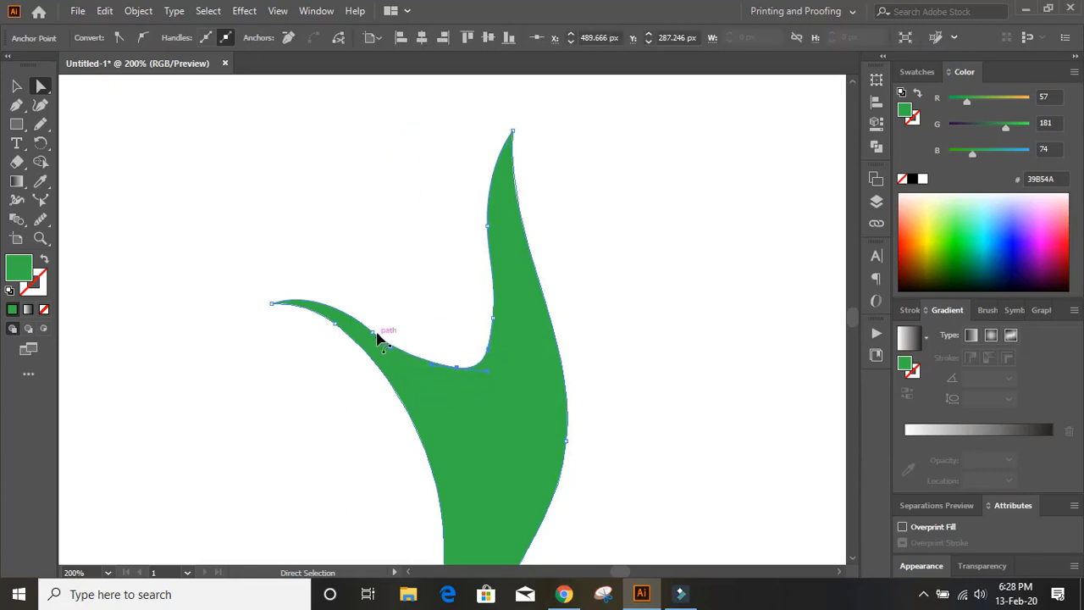
- Nudge the anchor on the left arm's upper edge to X 451.979 px, Y 272.02 px and adjust its handle to even out the curve
click(375, 331)
key(Right)
key(Right)
key(Right)
key(Right)
key(Right)
key(Right)
key(Right)
key(Right)
key(Down)
key(Down)
key(Down)
key(Down)
drag(405, 359, 414, 355)
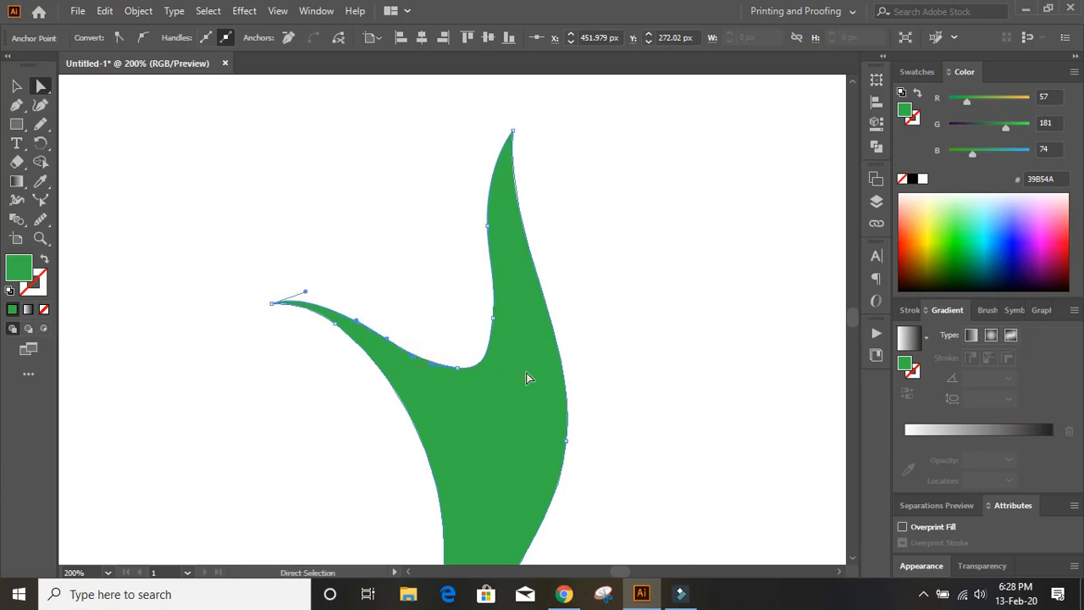
click(16, 86)
click(668, 337)
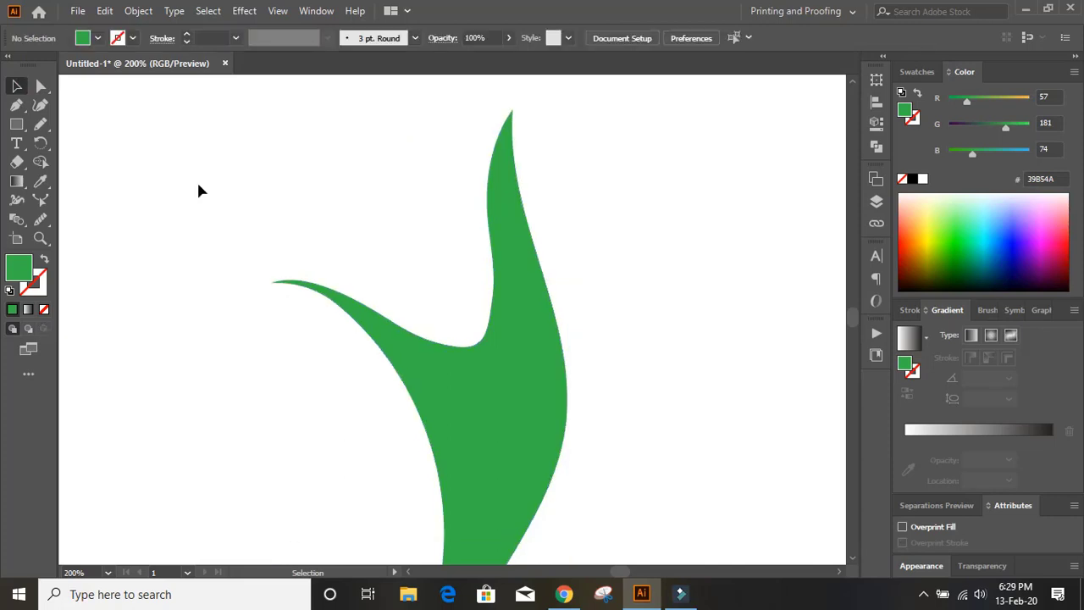
- Smooth the inner edge of the raised right arm and the left edge of the lower body with the Smooth tool
click(522, 295)
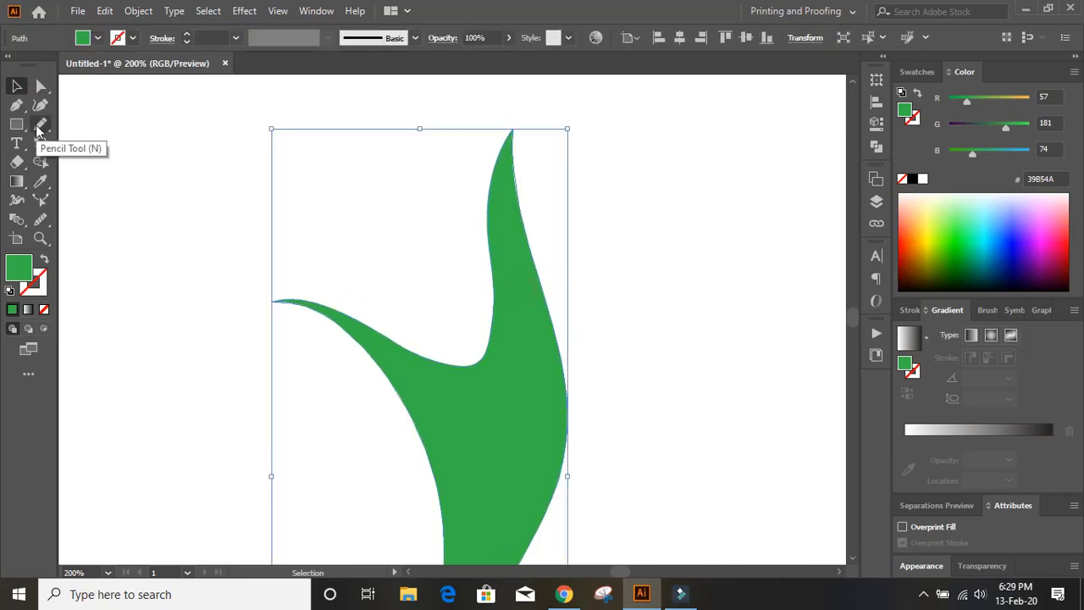
click(41, 220)
mouse_move(490, 320)
mouse_down()
mouse_move(487, 222)
mouse_move(484, 319)
mouse_move(490, 272)
mouse_up()
drag(487, 212, 486, 285)
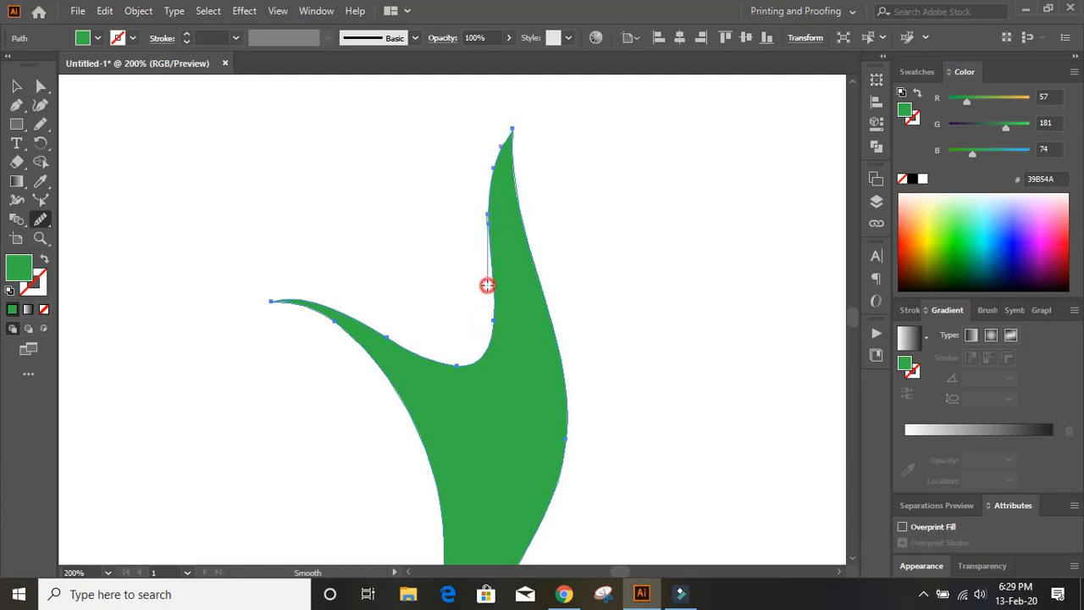
scroll(564, 358, down, 5)
scroll(568, 359, down, 2)
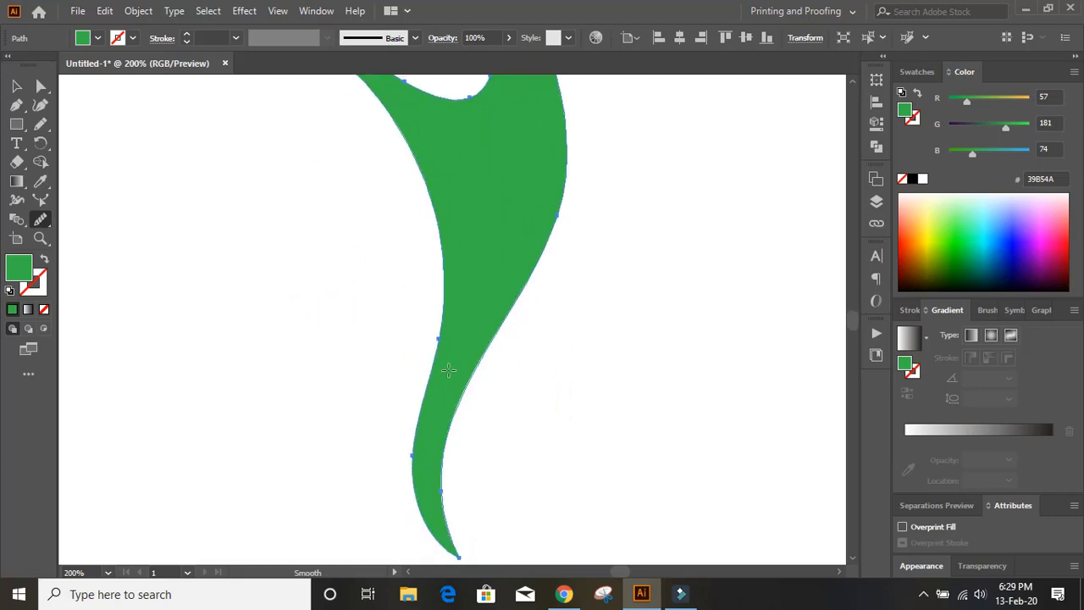
drag(423, 398, 398, 515)
key(v)
click(312, 279)
- Draw a green circle with the Ellipse tool between the raised arms as the figure's head
scroll(322, 292, up, 7)
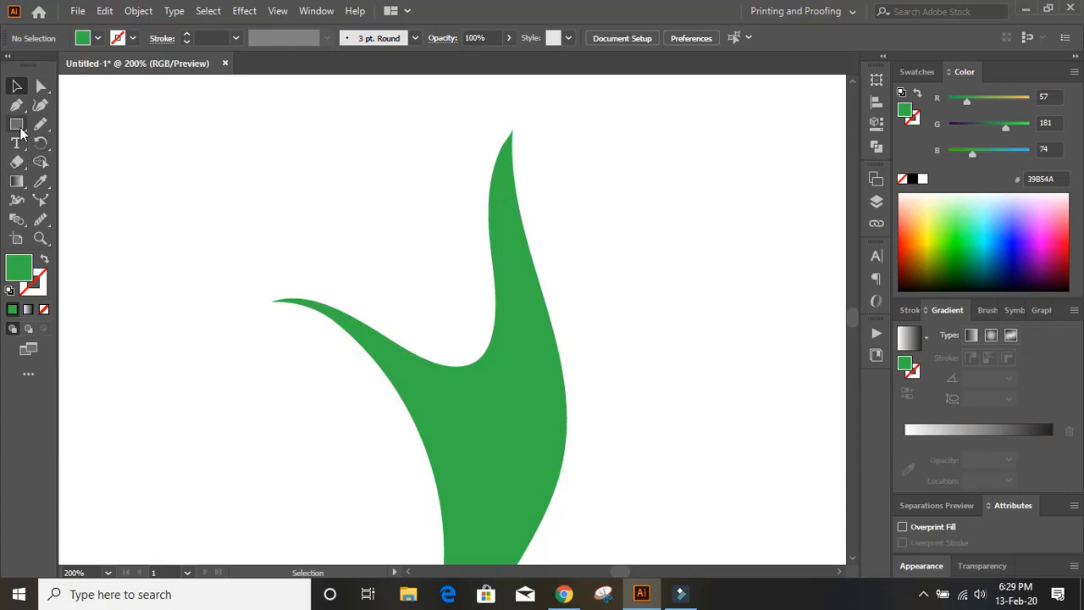
drag(18, 130, 89, 148)
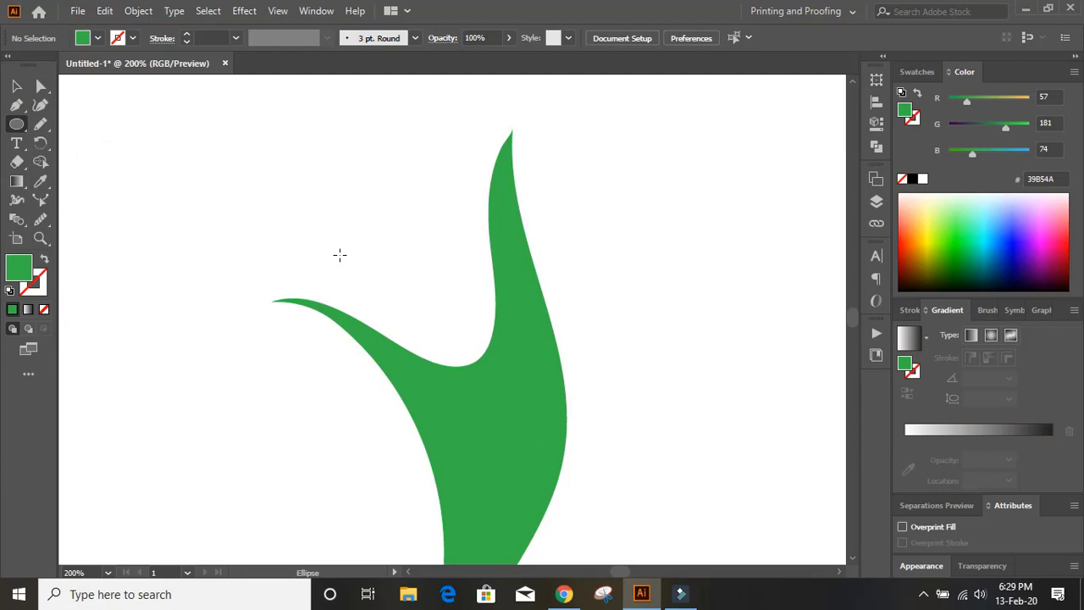
drag(435, 300, 464, 345)
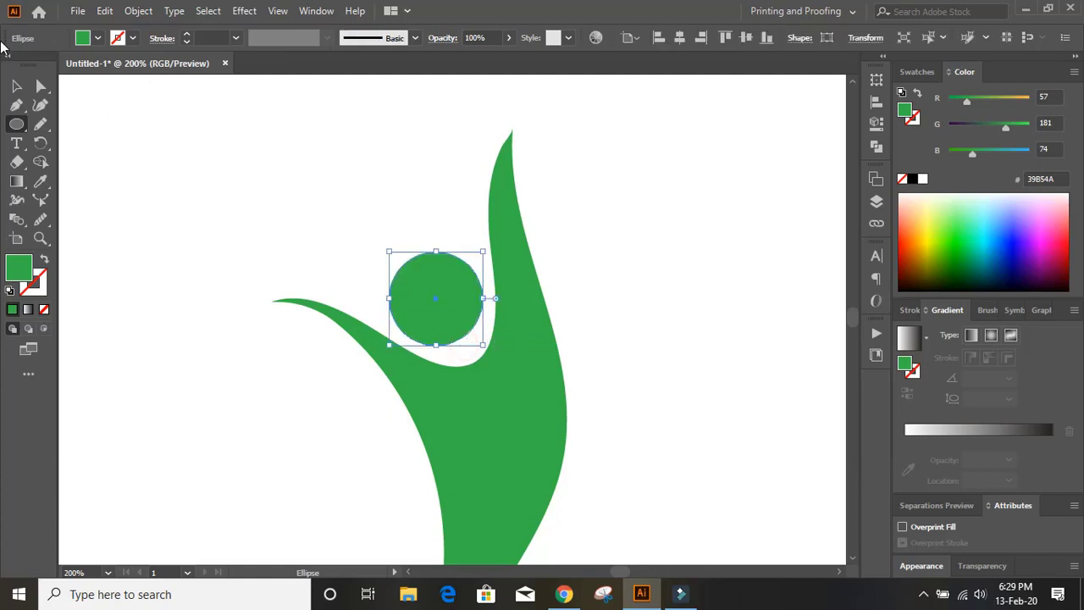
click(16, 86)
click(241, 182)
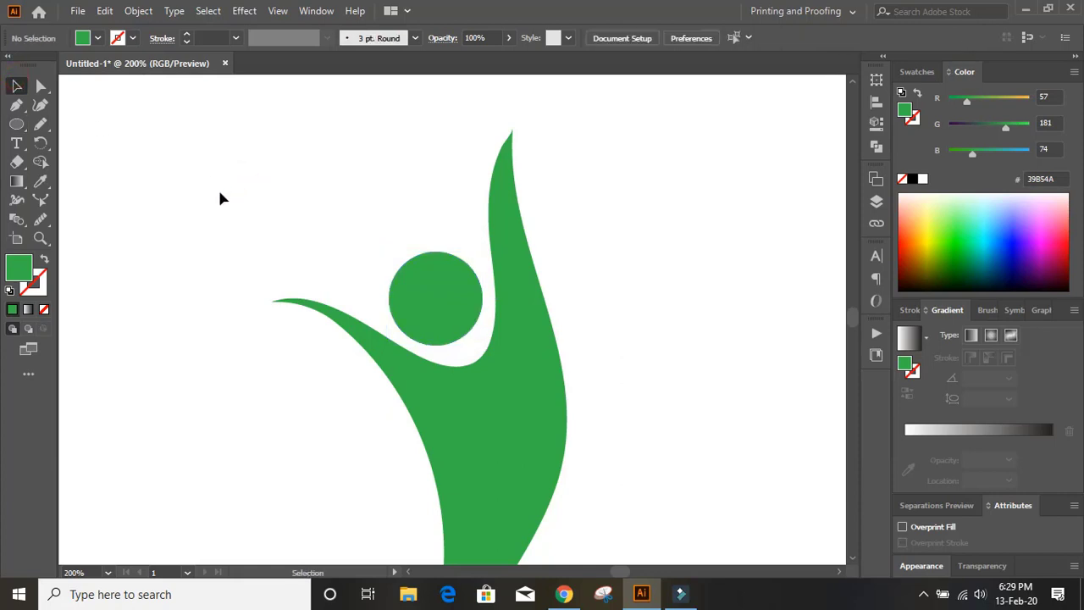
key(ctrl+minus)
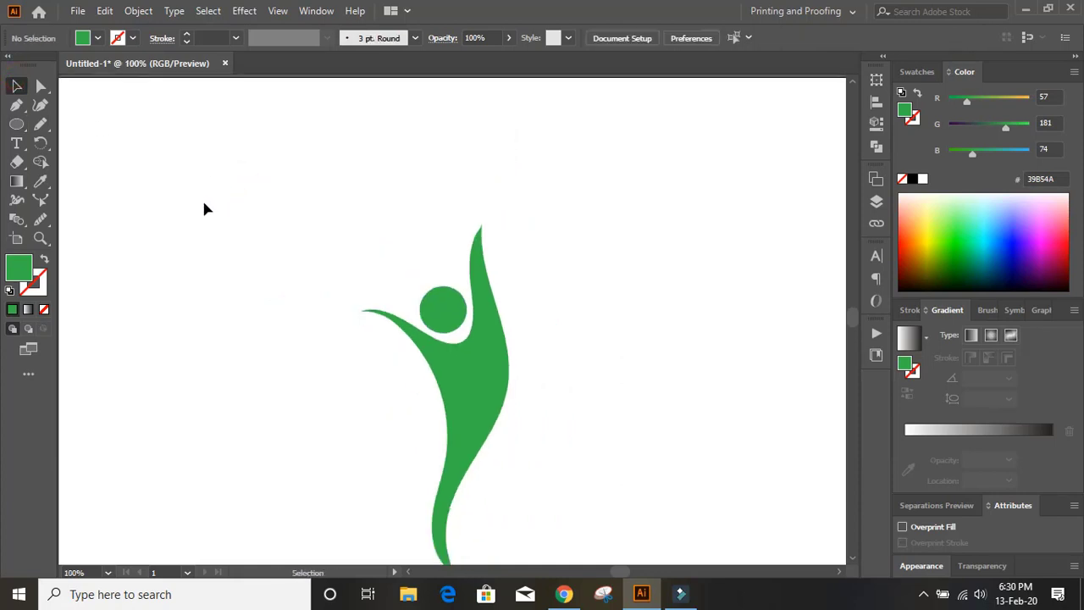
scroll(235, 240, down, 1)
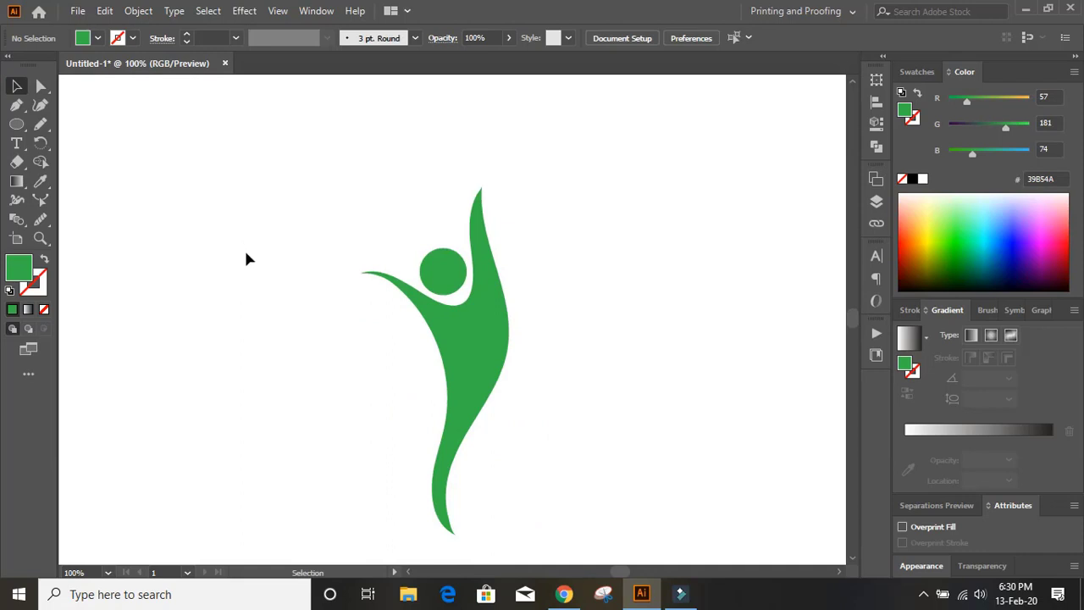
- Draw a smaller second figure with raised arms along the green body's left side using the Pencil tool, with no fill and a black stroke
click(42, 125)
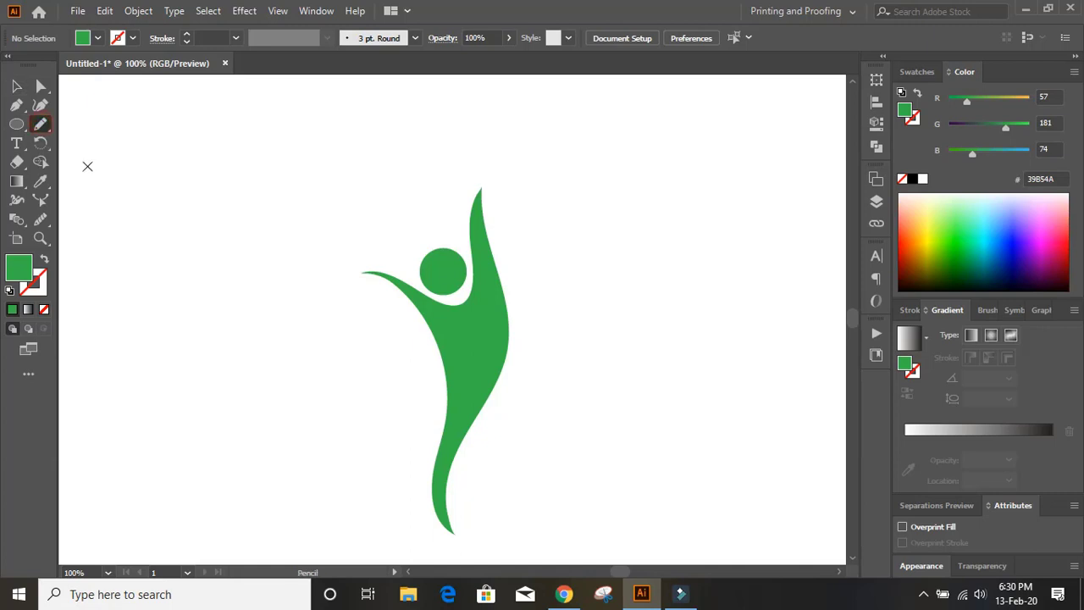
click(44, 310)
click(40, 287)
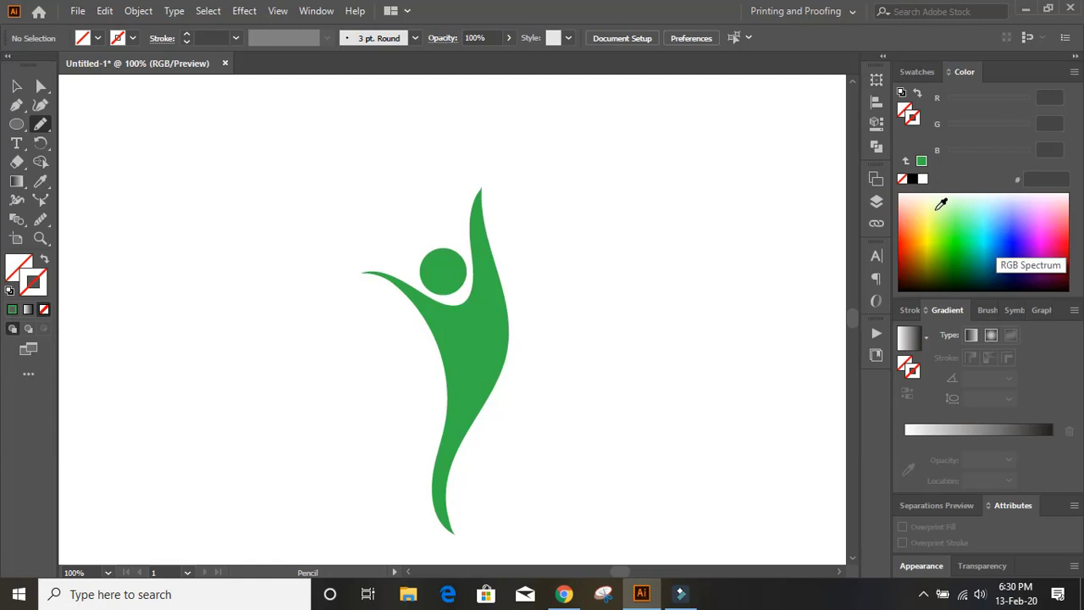
click(912, 180)
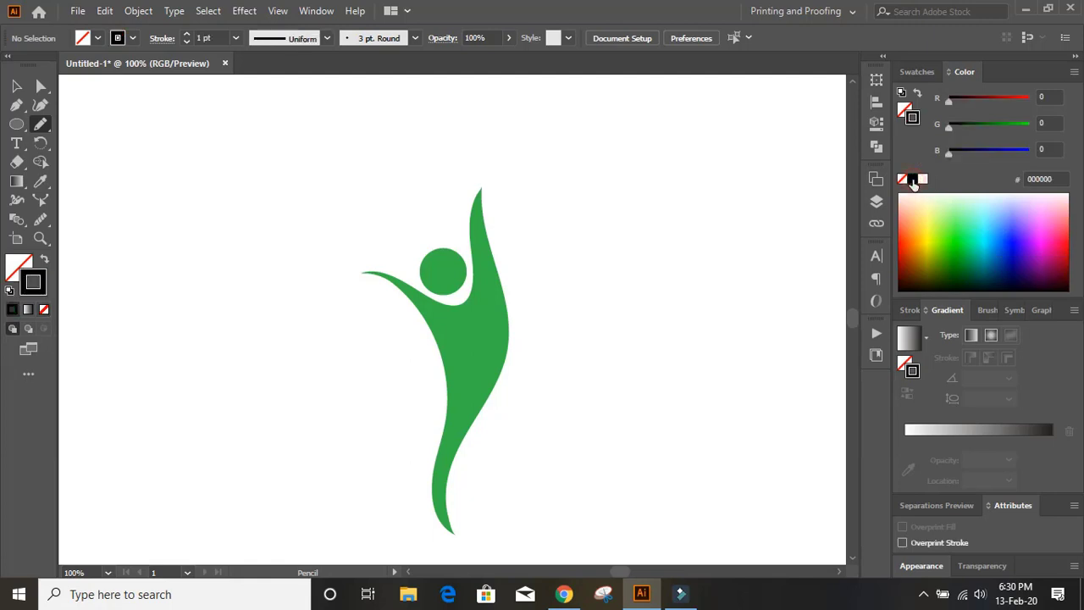
scroll(416, 342, down, 3)
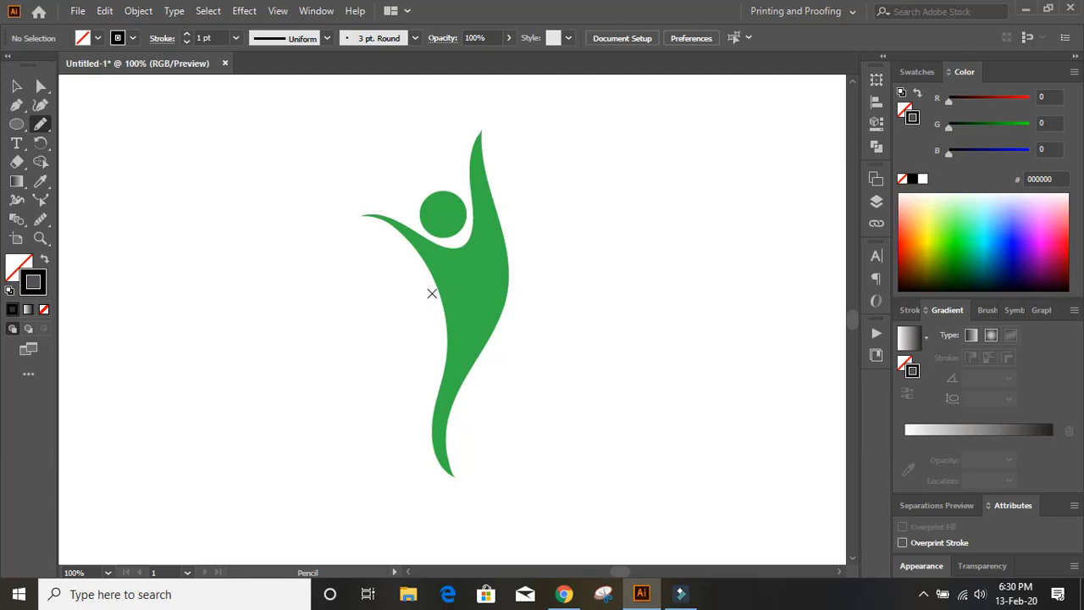
click(412, 270)
mouse_move(412, 269)
mouse_down()
mouse_move(438, 334)
mouse_move(430, 450)
mouse_move(368, 364)
mouse_move(345, 272)
mouse_up()
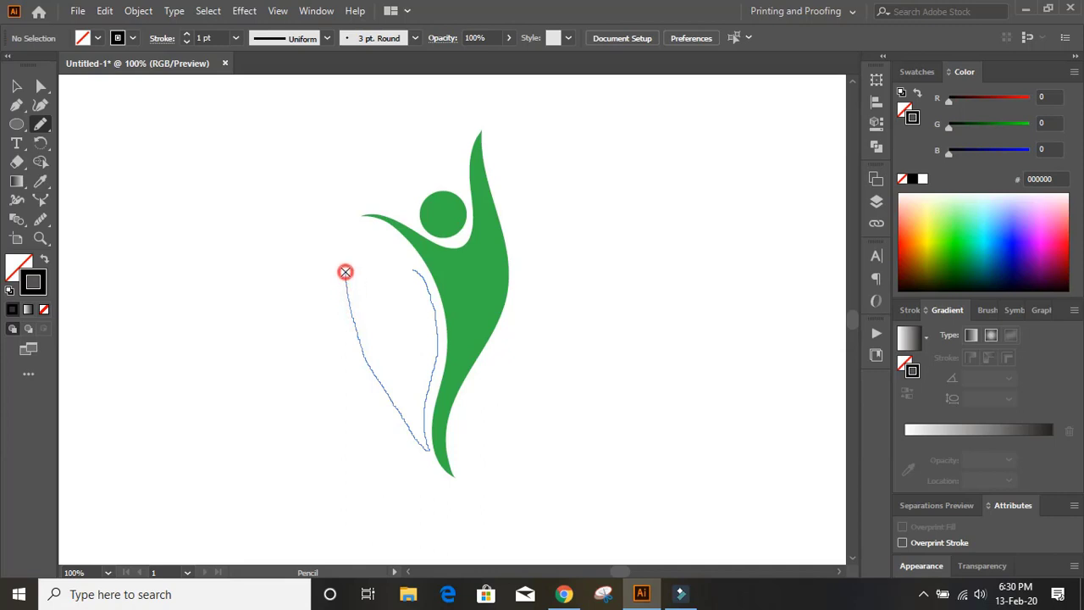
mouse_move(346, 272)
mouse_down()
mouse_move(378, 320)
mouse_move(407, 313)
mouse_move(415, 281)
mouse_move(400, 263)
mouse_move(415, 272)
mouse_up()
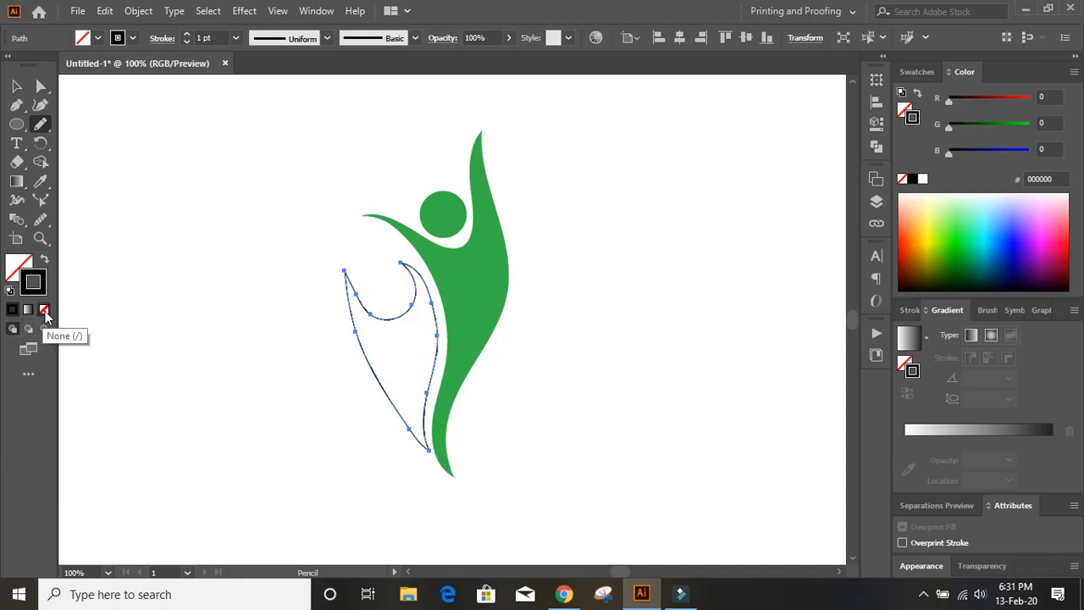
- Remove the second figure's stroke and give it a solid black fill
click(43, 310)
click(17, 264)
click(12, 310)
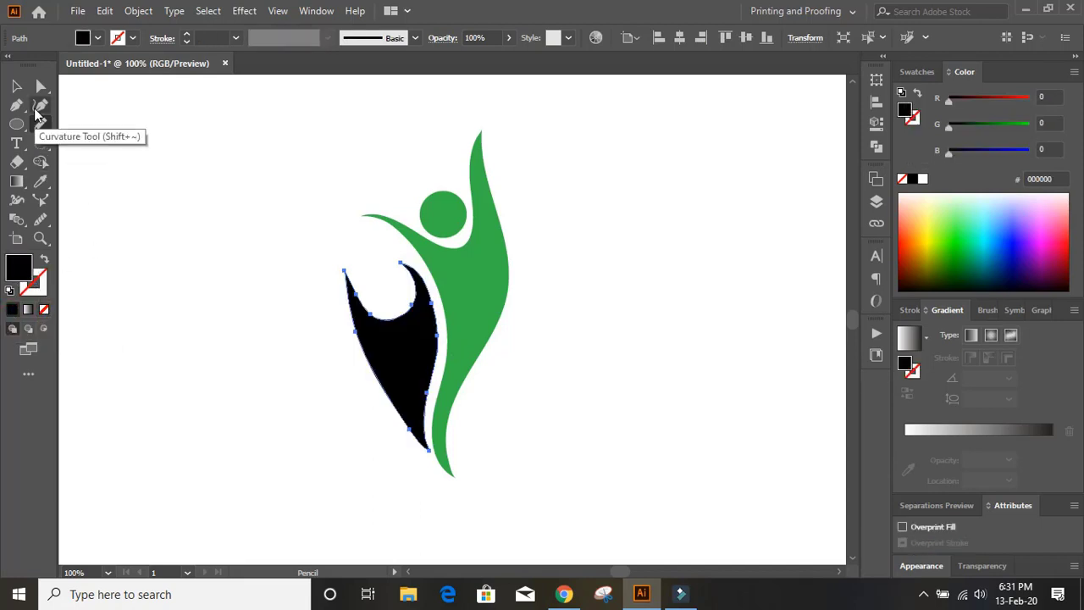
- Smooth the black figure's outer edges and the inner curve between its arms with the Smooth tool, leaving it deselected
click(40, 220)
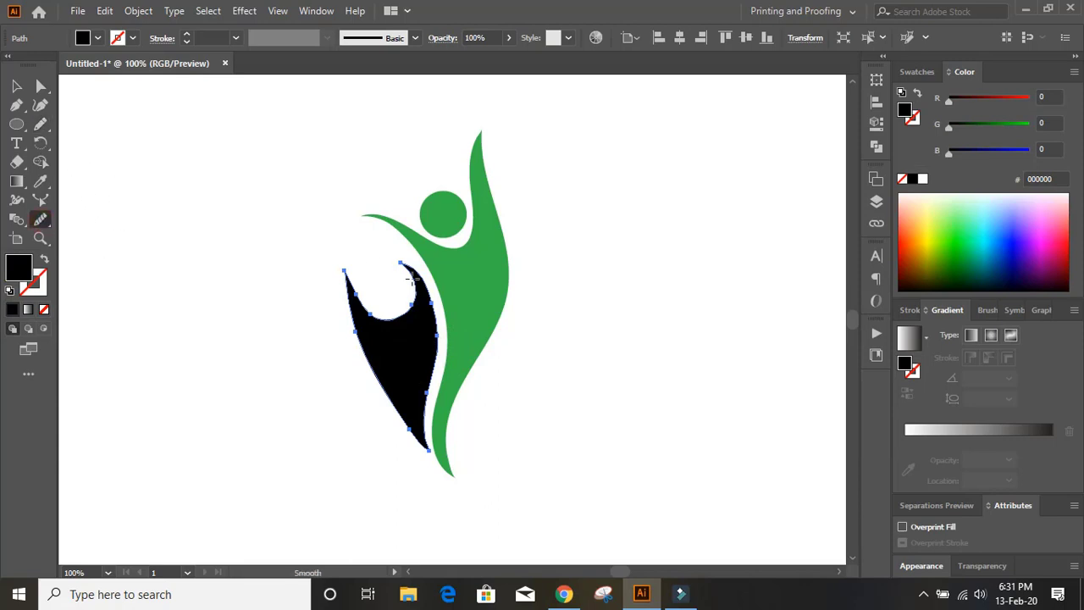
mouse_move(455, 335)
mouse_down()
mouse_move(430, 303)
mouse_move(431, 362)
mouse_move(438, 339)
mouse_move(436, 324)
mouse_move(421, 394)
mouse_up()
drag(346, 333, 382, 395)
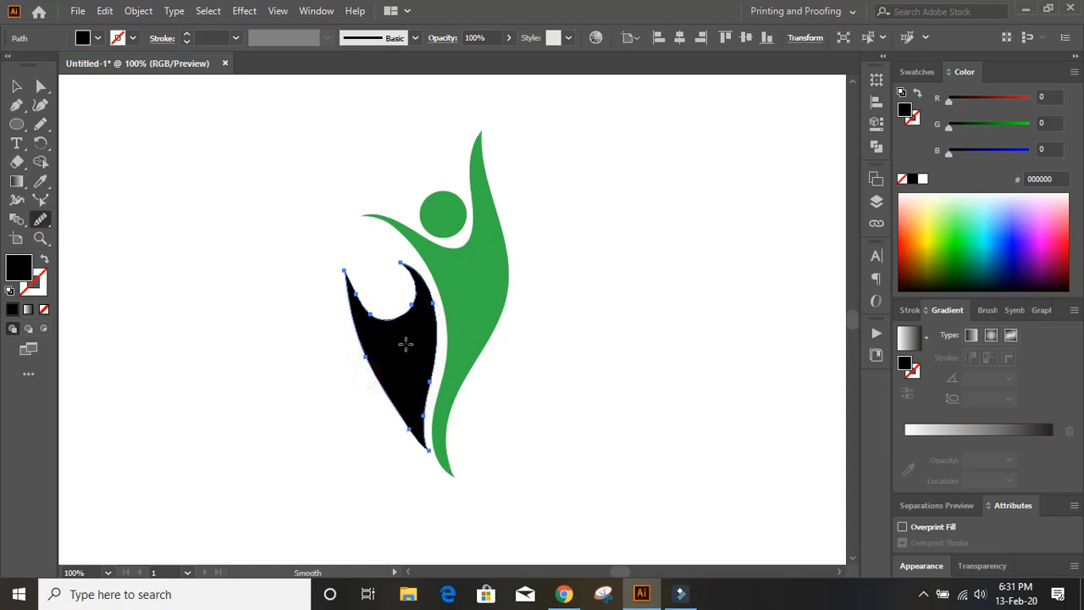
drag(410, 305, 375, 310)
mouse_move(422, 359)
mouse_down()
mouse_move(429, 373)
mouse_move(409, 434)
mouse_up()
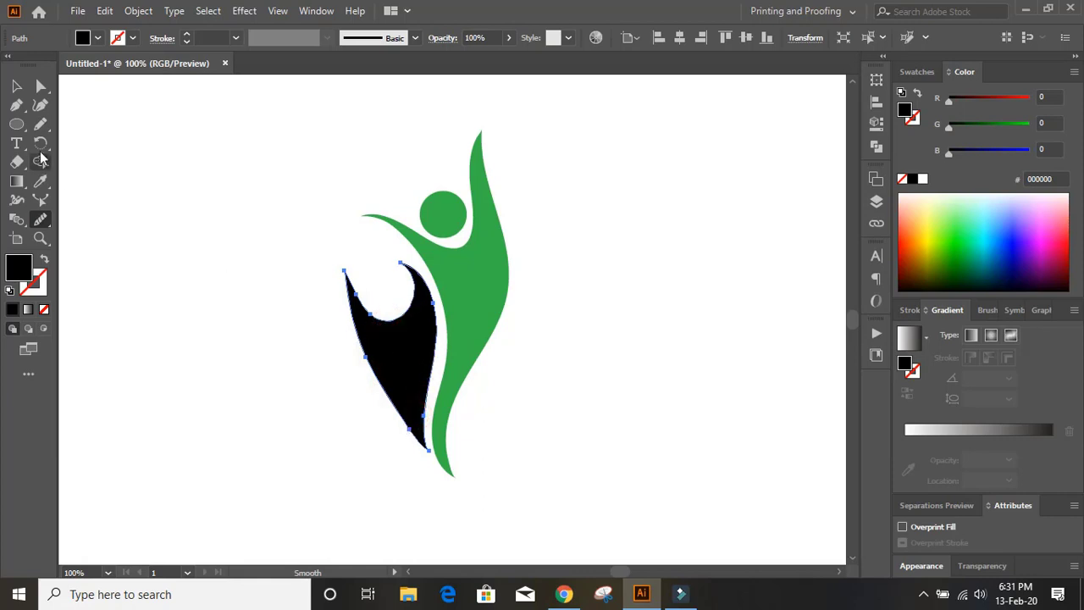
click(17, 86)
click(167, 142)
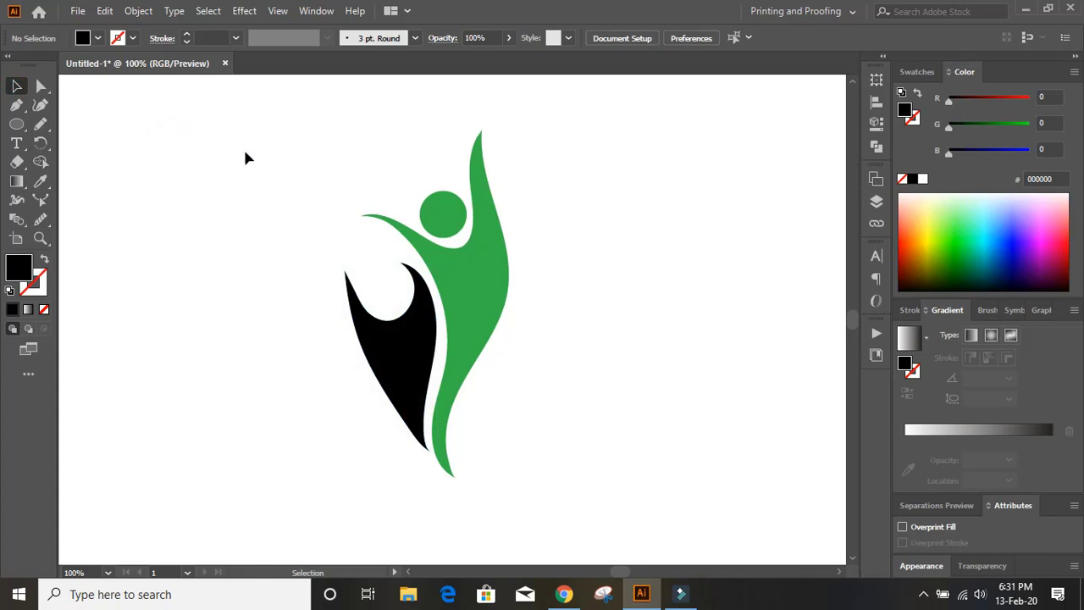
- Copy the green head circle into the gap between the black figure's arms and nudge it slightly right and down
scroll(254, 159, down, 1)
scroll(254, 160, up, 2)
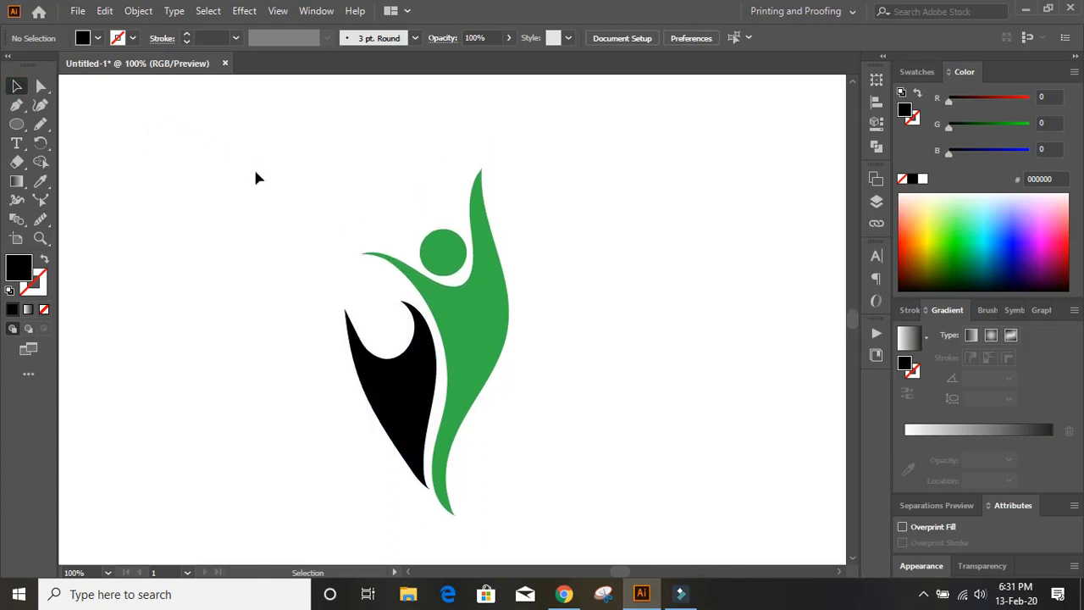
drag(449, 259, 411, 301)
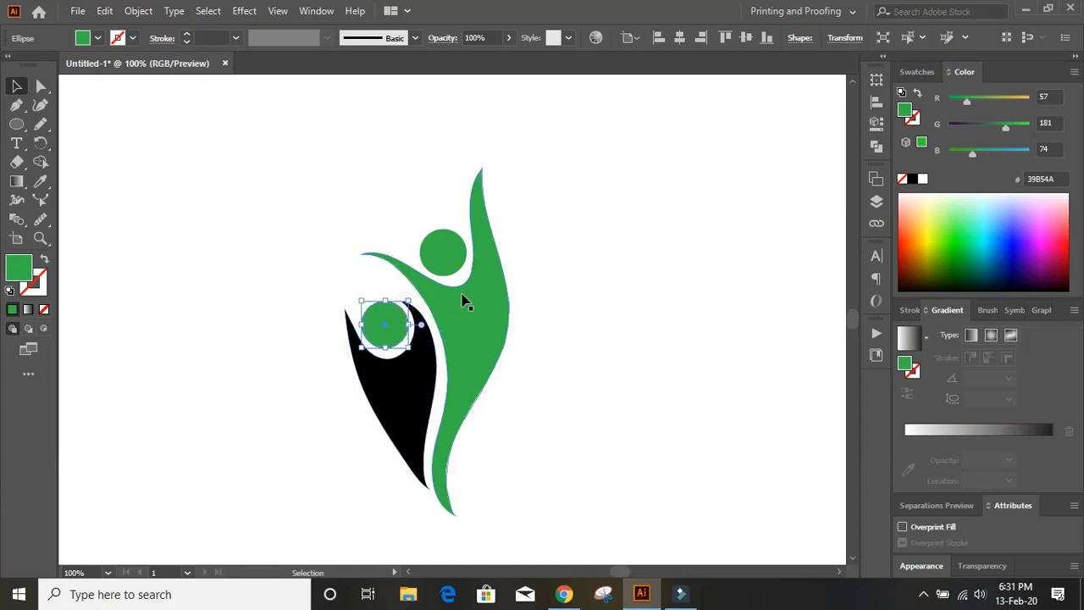
key(Right)
key(Down)
key(Down)
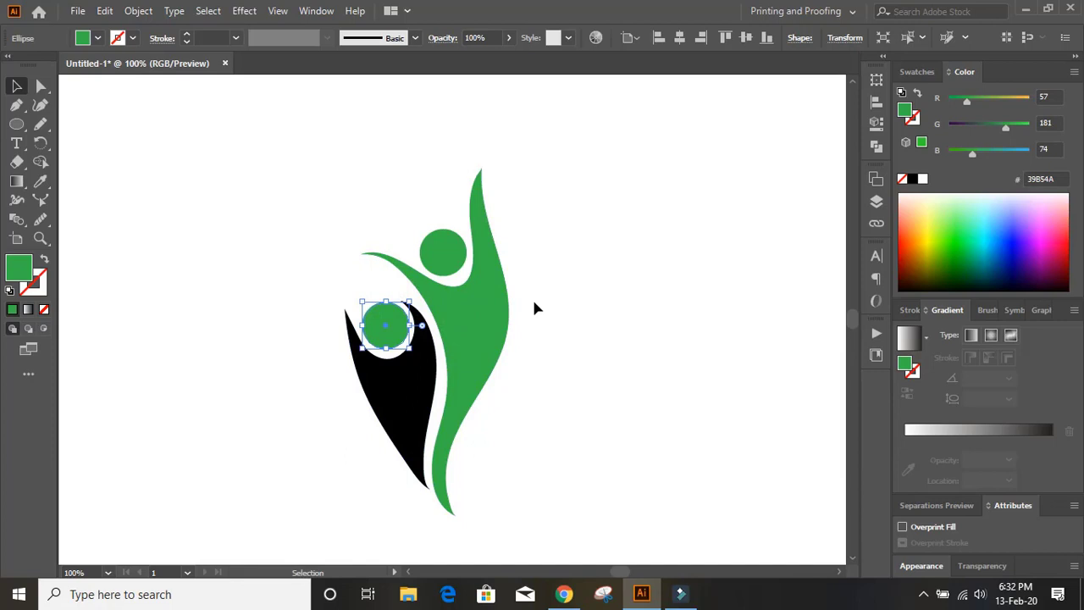
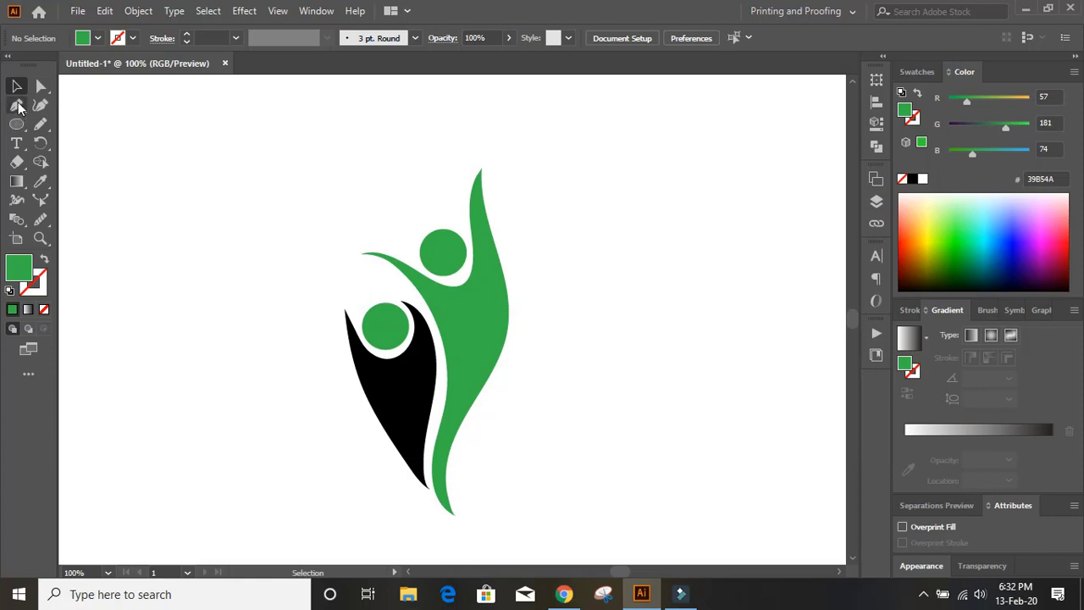
- Draw an open S-shaped curve with the Pen tool along the green figure's right side, from beside the raised arm down to the feet
click(17, 105)
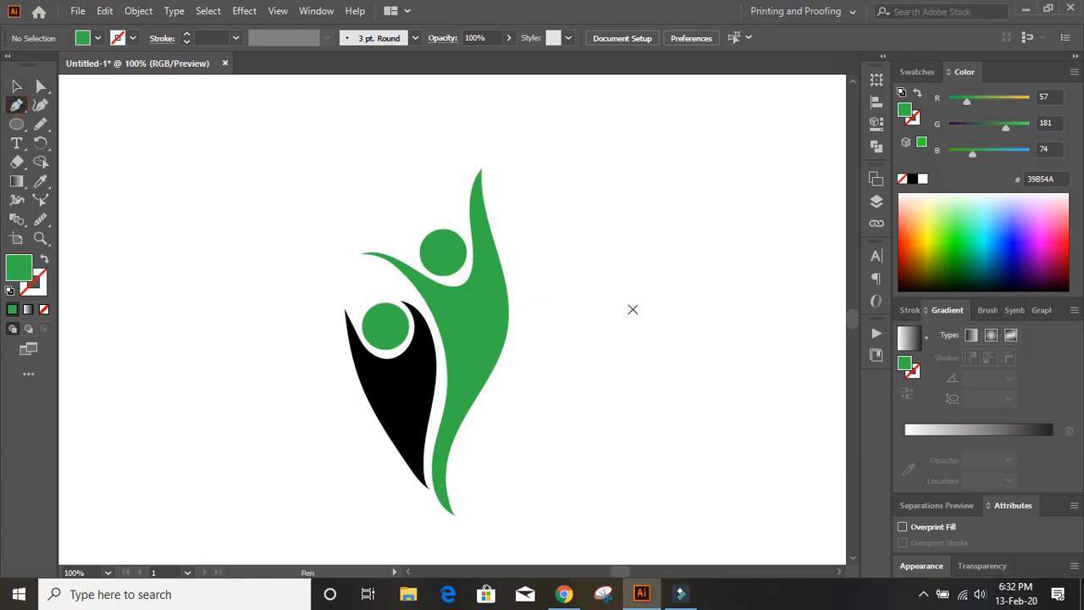
scroll(613, 292, down, 1)
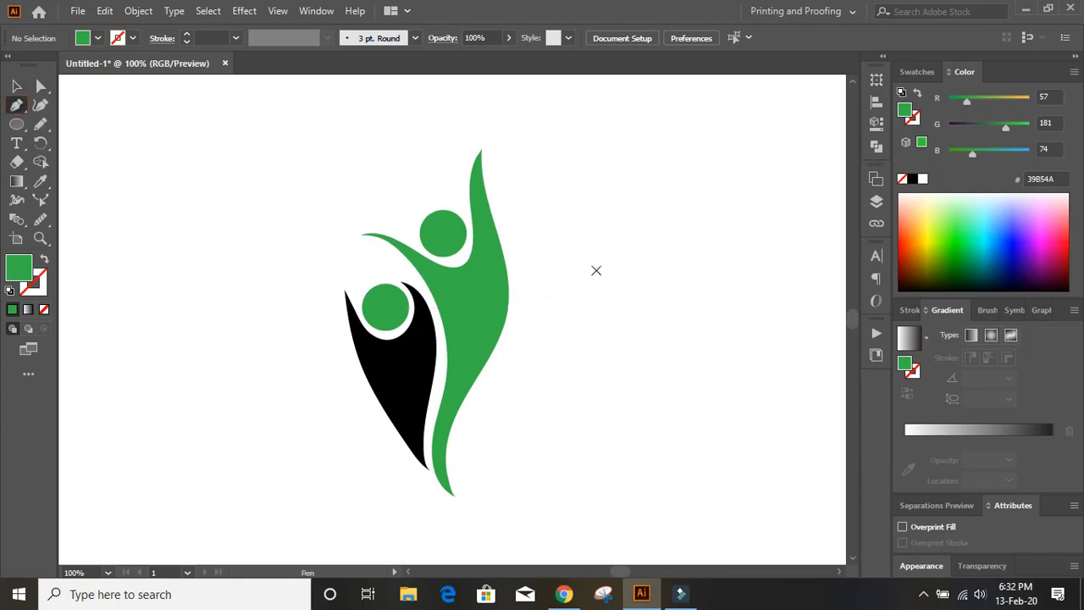
click(504, 189)
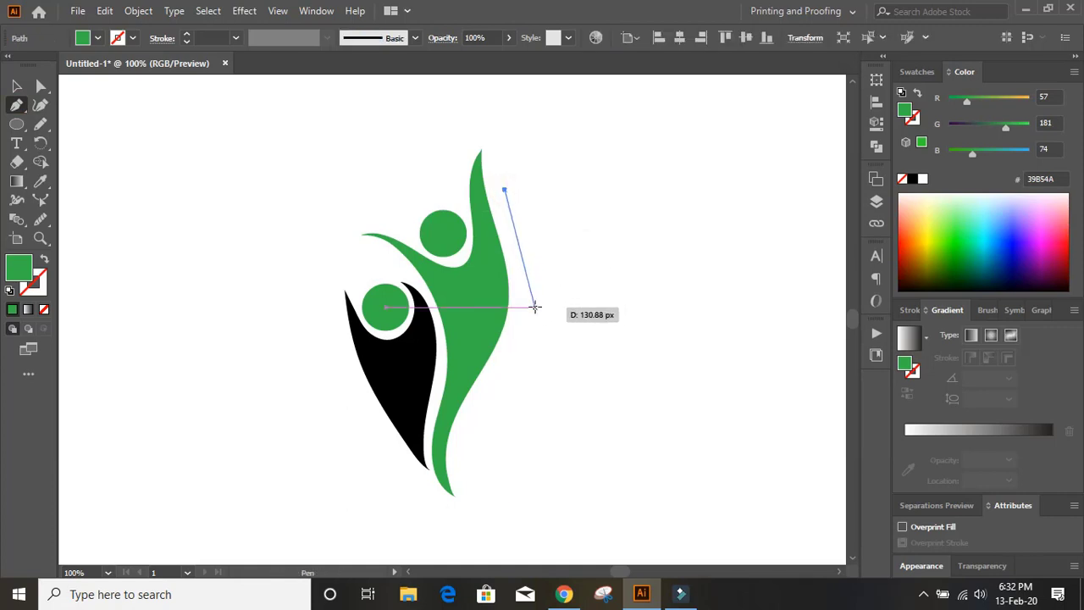
drag(538, 290, 542, 373)
scroll(524, 381, down, 2)
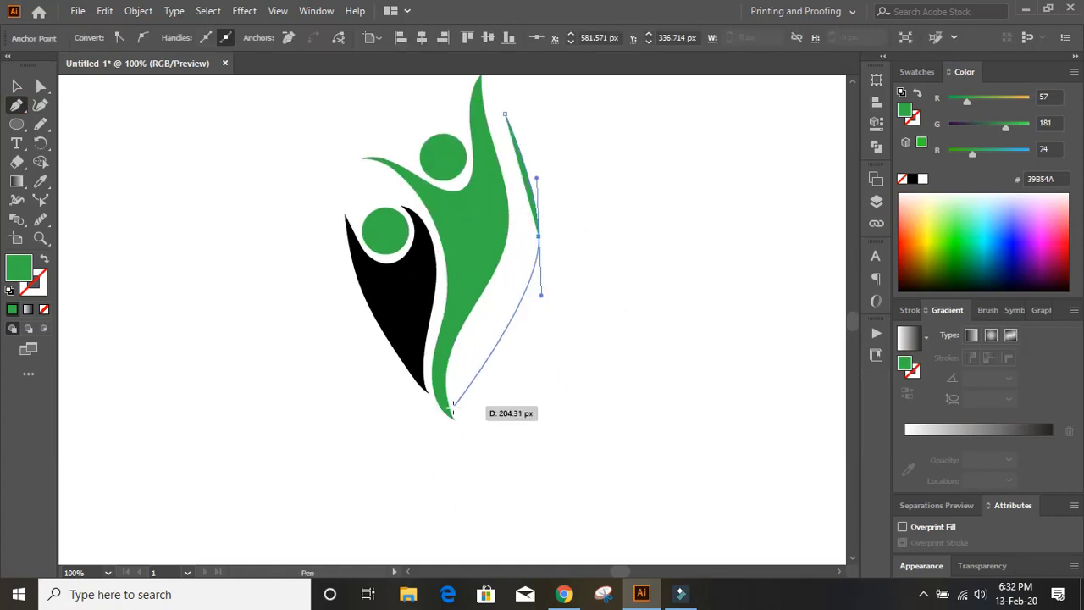
drag(462, 414, 60, 113)
click(16, 85)
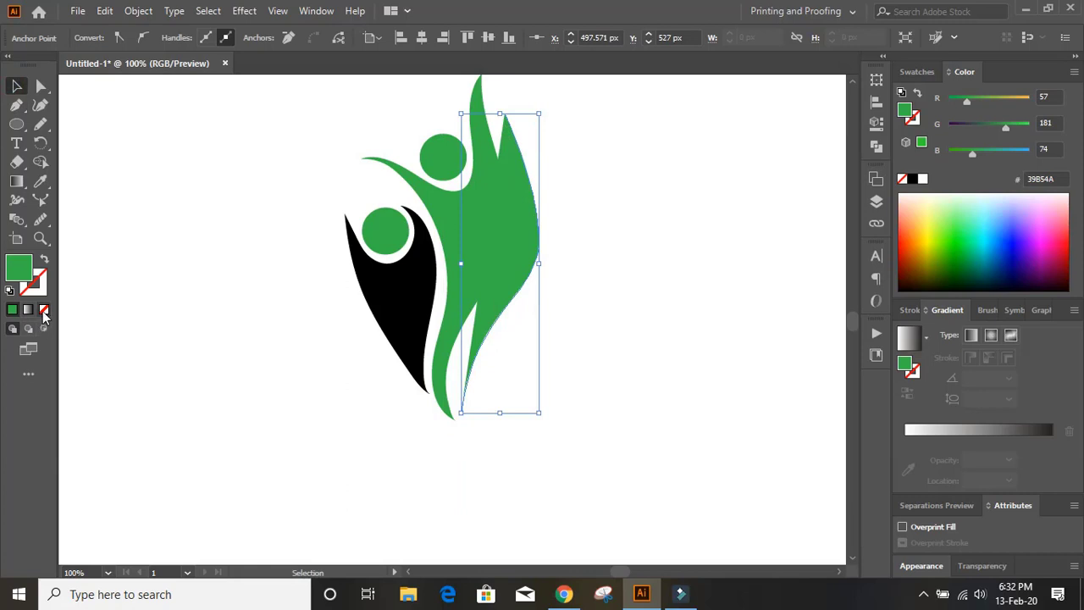
- Remove the new curve's fill and give it a green stroke, leaving it deselected
click(44, 309)
click(44, 292)
click(12, 310)
click(137, 196)
- Smooth the green S-curve from its outermost bulge down to its lower bend with the Smooth tool
scroll(236, 233, up, 2)
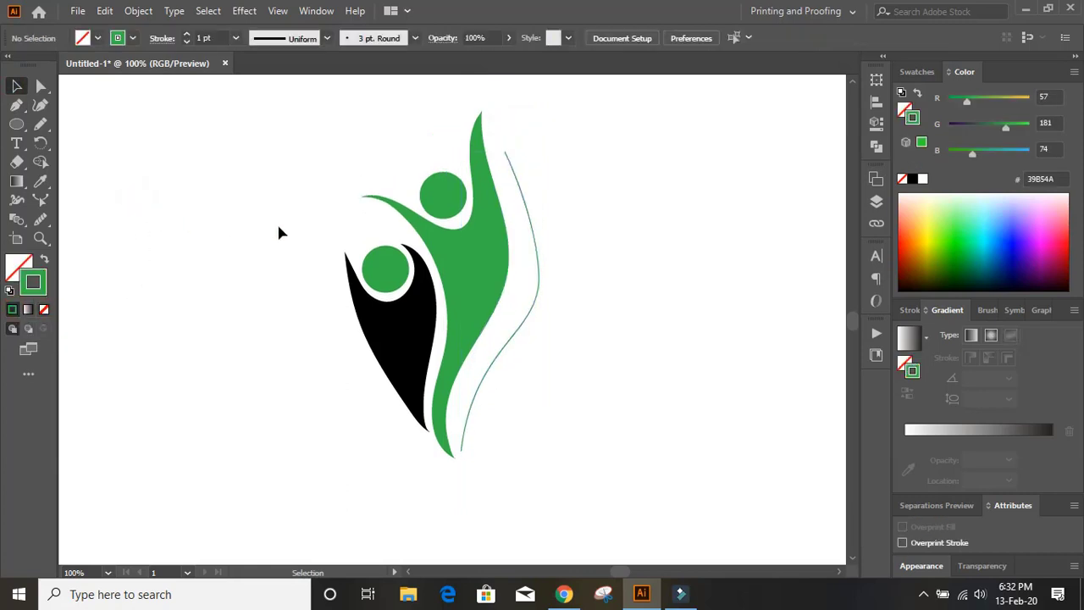
click(539, 290)
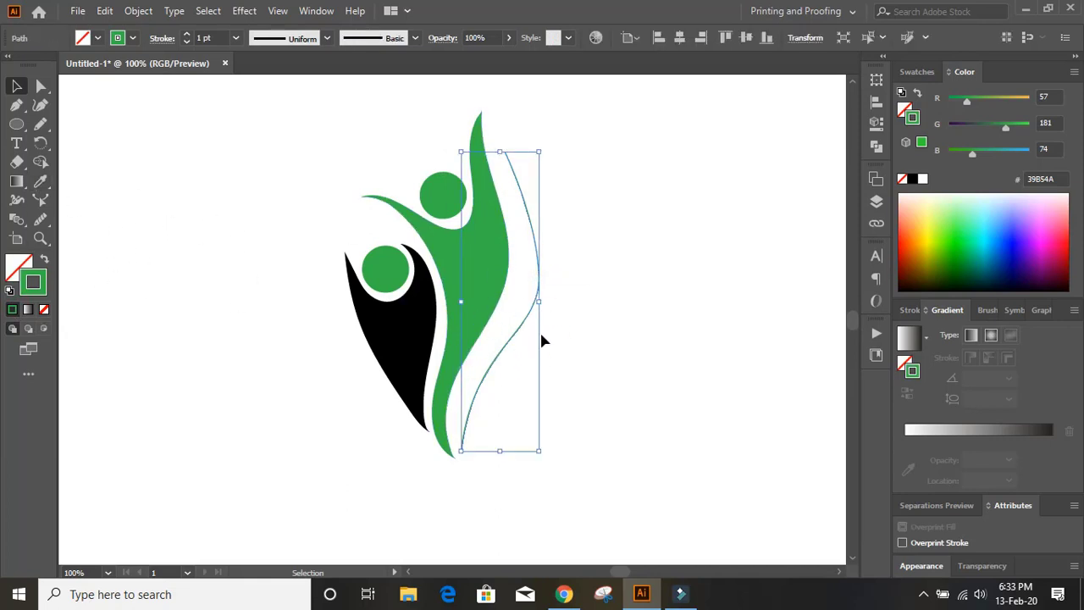
click(40, 218)
mouse_move(536, 312)
mouse_down()
mouse_move(546, 247)
mouse_move(542, 271)
mouse_move(475, 358)
mouse_move(483, 375)
mouse_up()
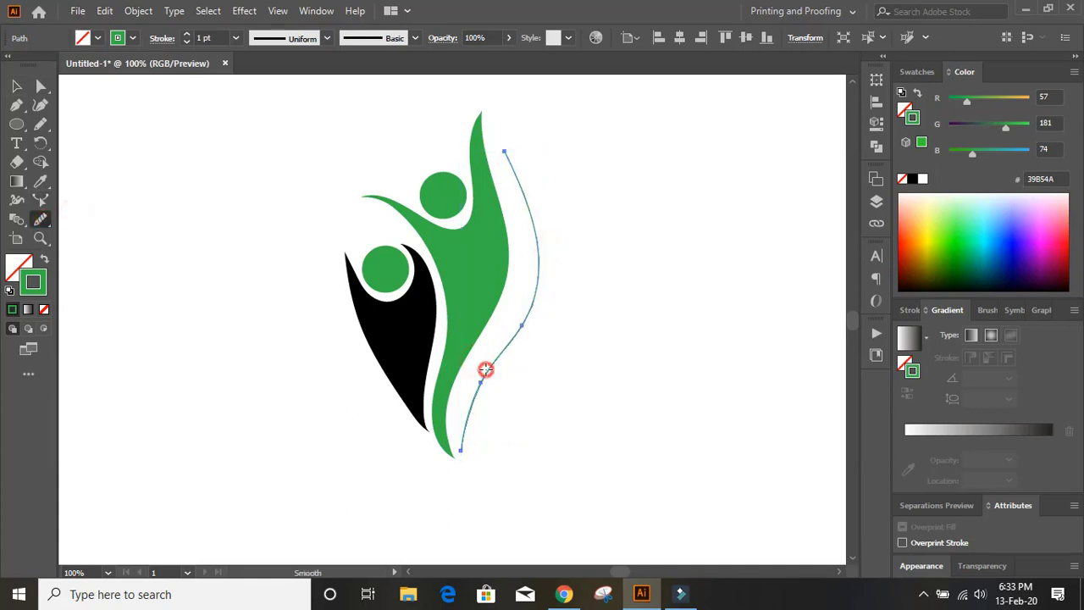
mouse_move(536, 293)
mouse_down()
mouse_move(556, 242)
mouse_move(527, 307)
mouse_move(474, 364)
mouse_move(568, 254)
mouse_up()
drag(537, 293, 460, 375)
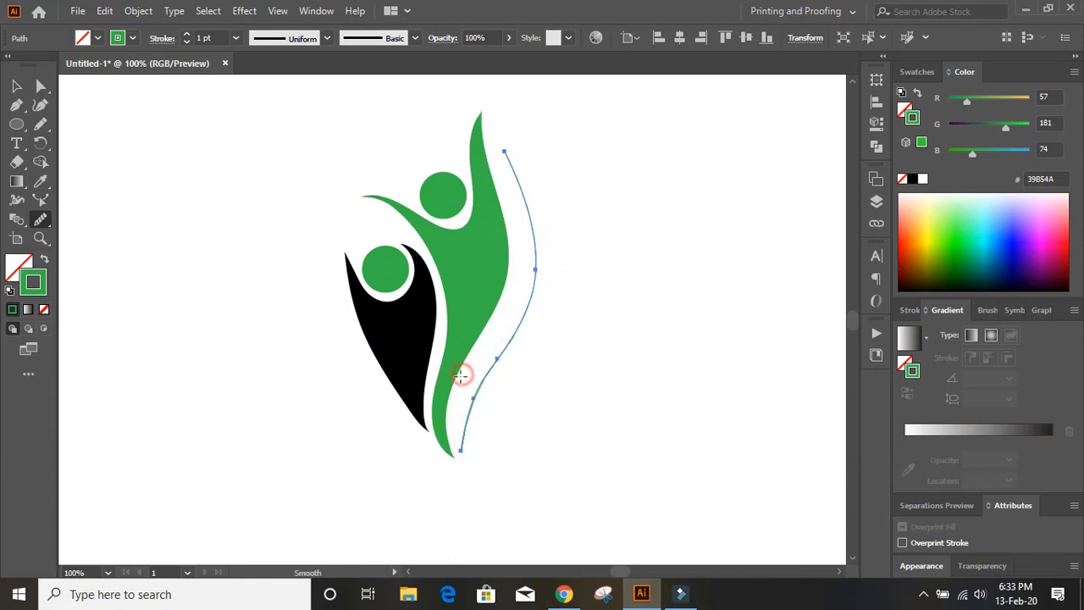
- Nudge the S-curve's lowest end anchor right to X 508.571 px
click(41, 88)
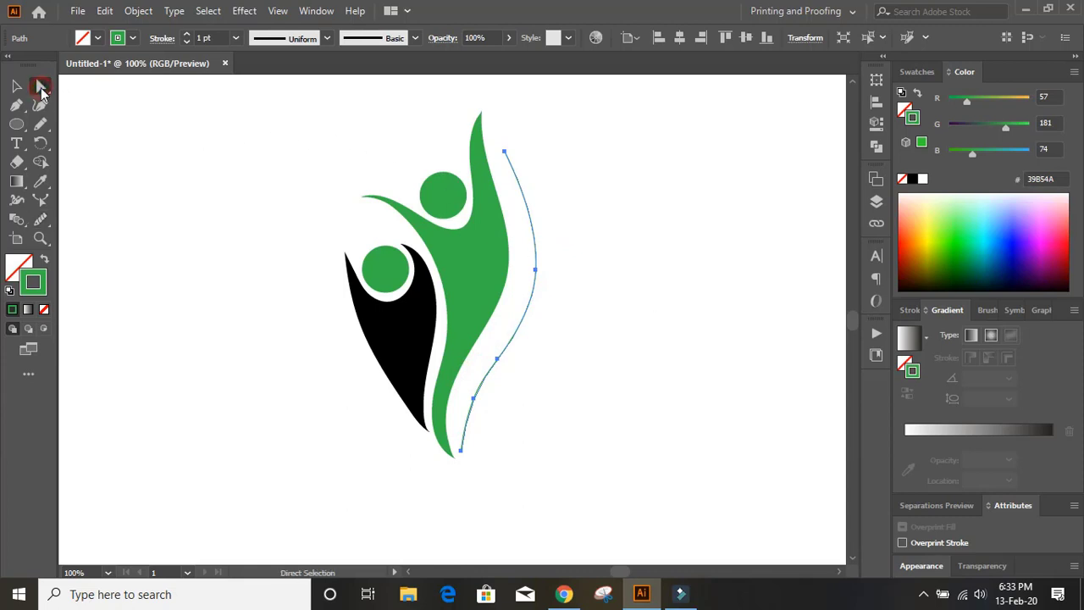
click(461, 451)
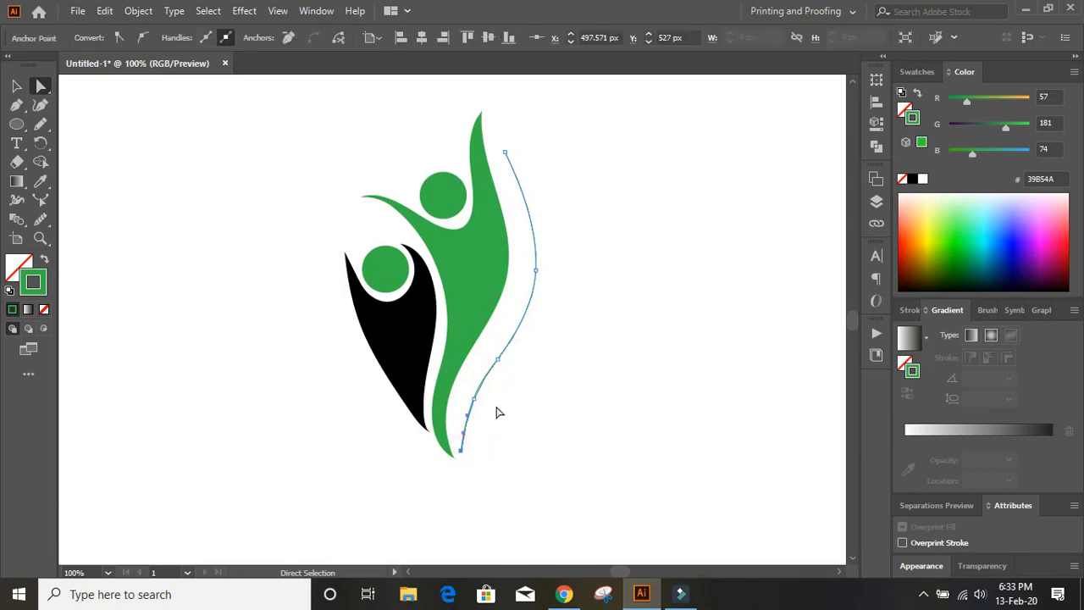
key(Right)
key(Right)
key(Right)
key(Right)
key(Right)
key(Right)
key(Right)
key(Right)
key(Right)
- Move the S-curve's outermost anchor slightly closer to the figure and adjust the direction handle near the curve's lower end
scroll(646, 295, up, 2)
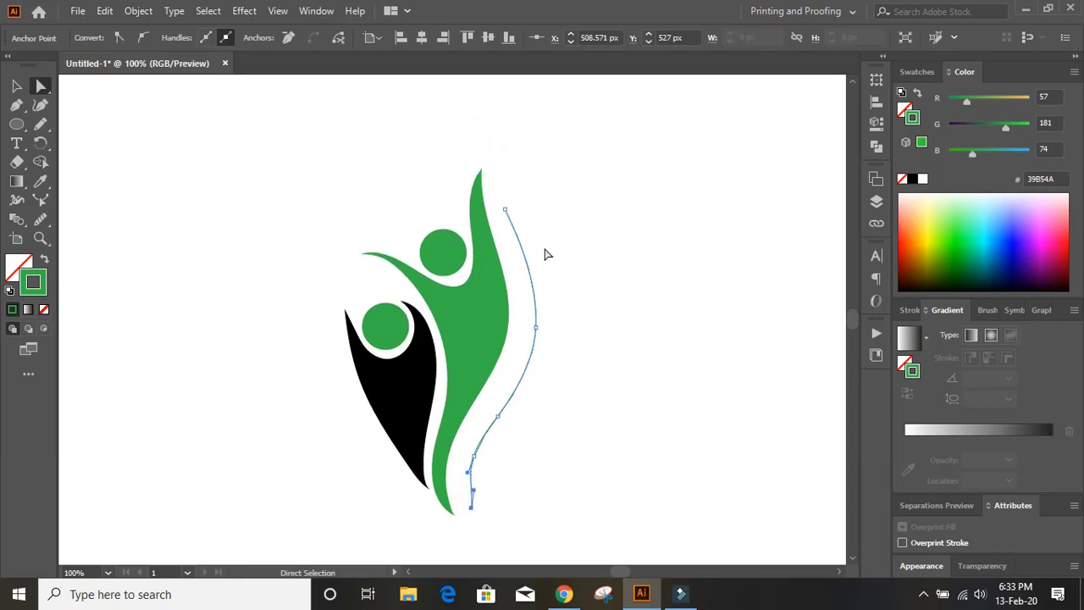
drag(542, 330, 571, 331)
mouse_move(468, 471)
mouse_down()
mouse_move(471, 537)
mouse_move(462, 479)
mouse_up()
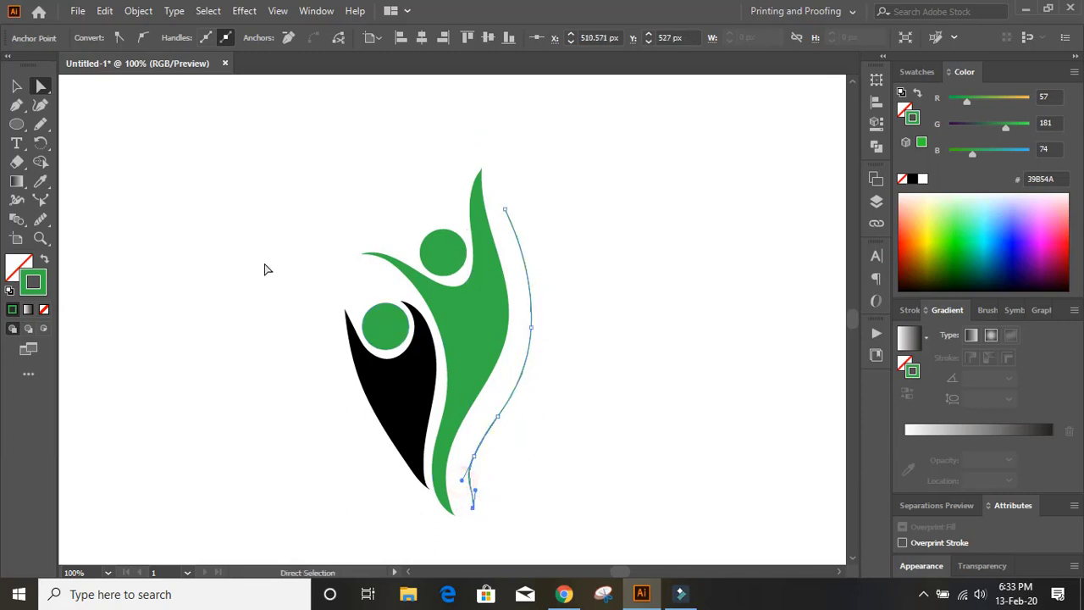
- Smooth the lower half of the S-curve again with the Smooth tool to even out the bend near its end
click(40, 218)
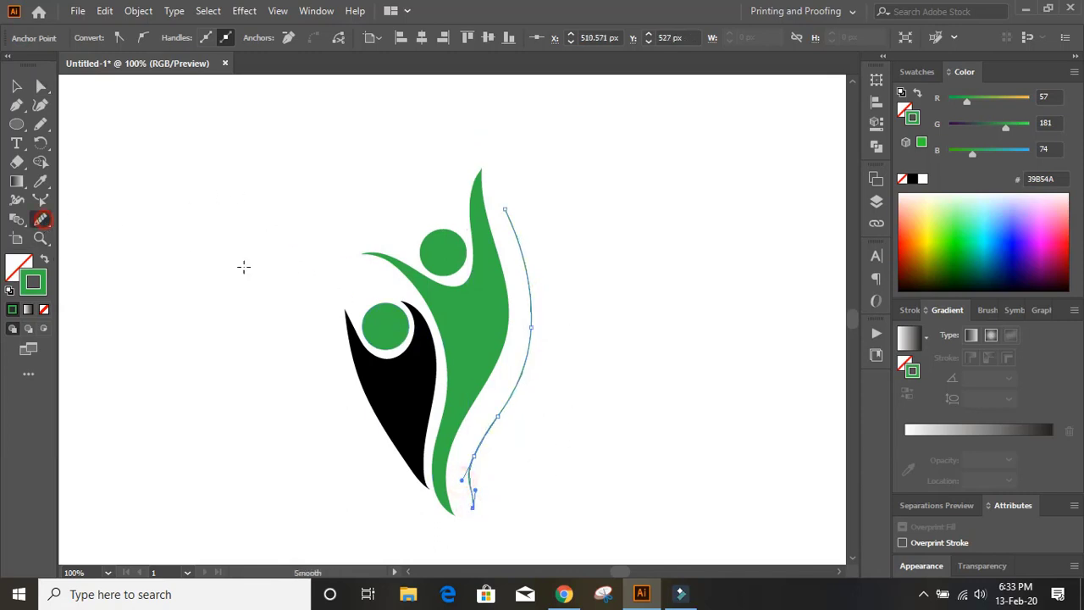
mouse_move(496, 434)
mouse_down()
mouse_move(460, 508)
mouse_move(472, 443)
mouse_move(495, 432)
mouse_move(520, 382)
mouse_move(471, 482)
mouse_move(486, 426)
mouse_up()
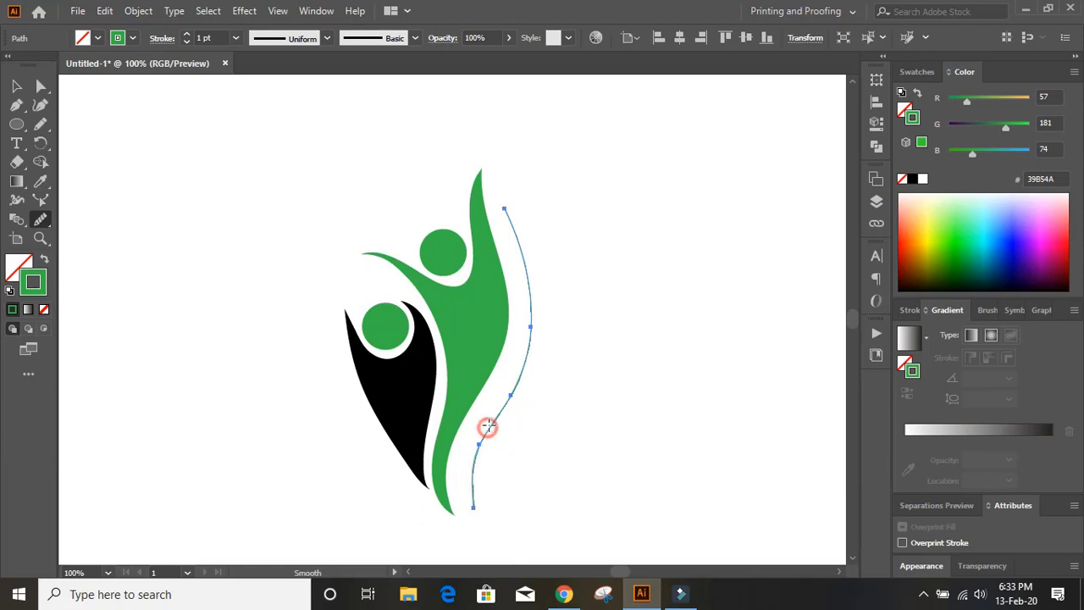
scroll(579, 378, up, 1)
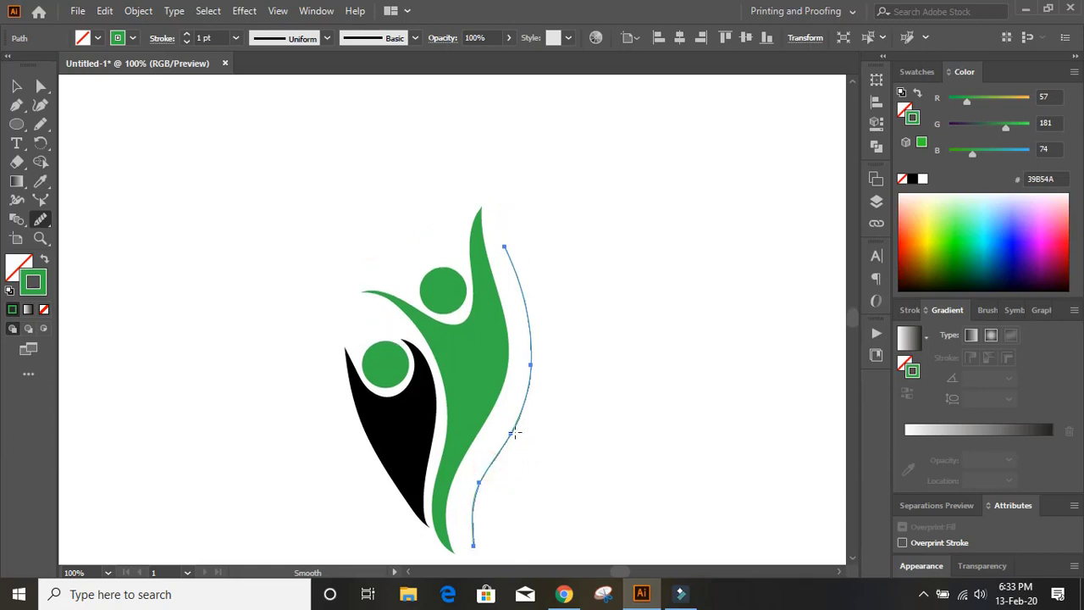
scroll(574, 360, down, 1)
drag(530, 378, 450, 452)
mouse_move(471, 487)
mouse_down()
mouse_move(479, 438)
mouse_move(538, 398)
mouse_up()
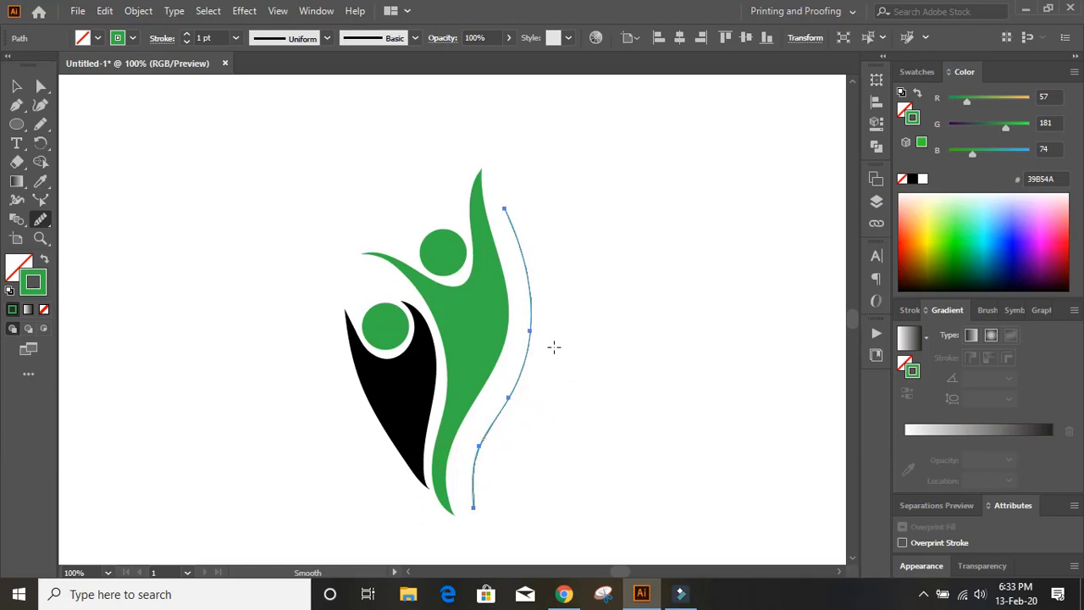
- Nudge the S-curve's top anchor right to X 546.714 px and its second-lowest anchor left to X 513.651 px
click(41, 86)
click(504, 210)
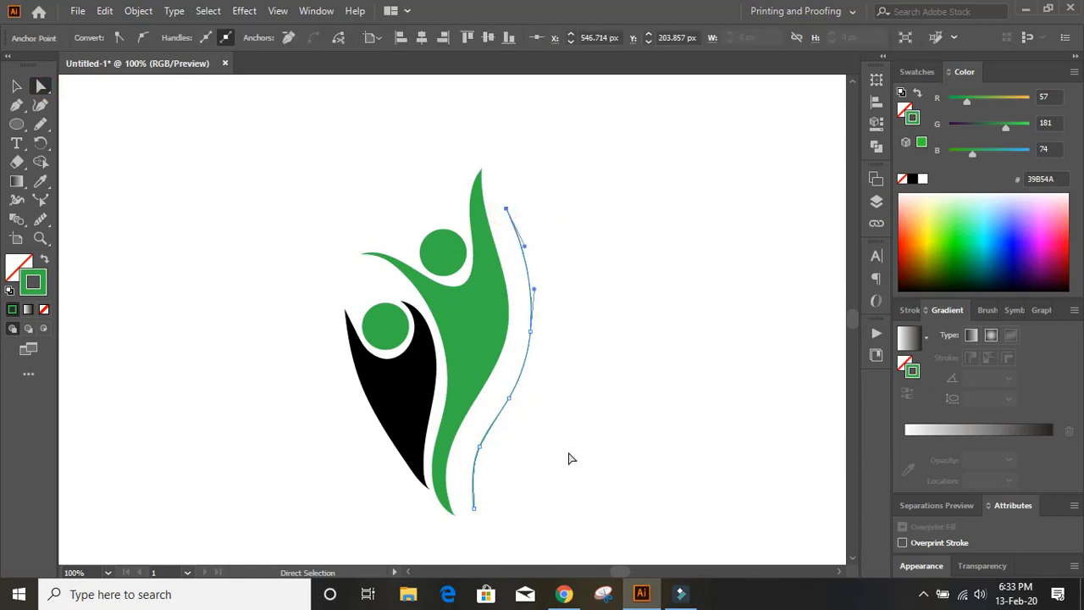
click(478, 446)
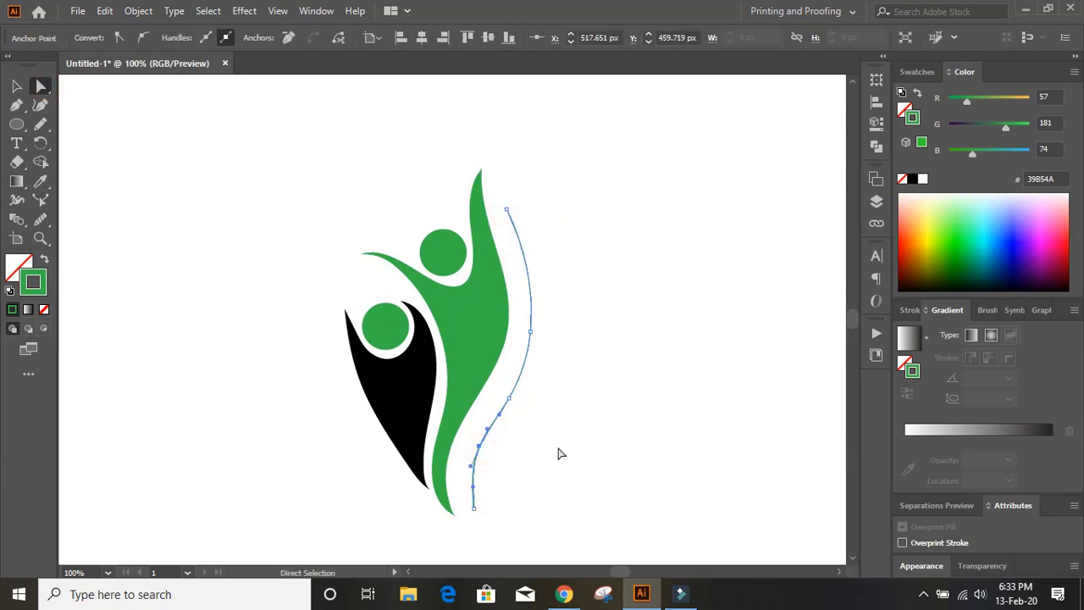
key(Left)
key(Left)
key(Left)
- Adjust the direction handle near the S-curve's lower end, then even out the curve with the Smooth tool
click(474, 508)
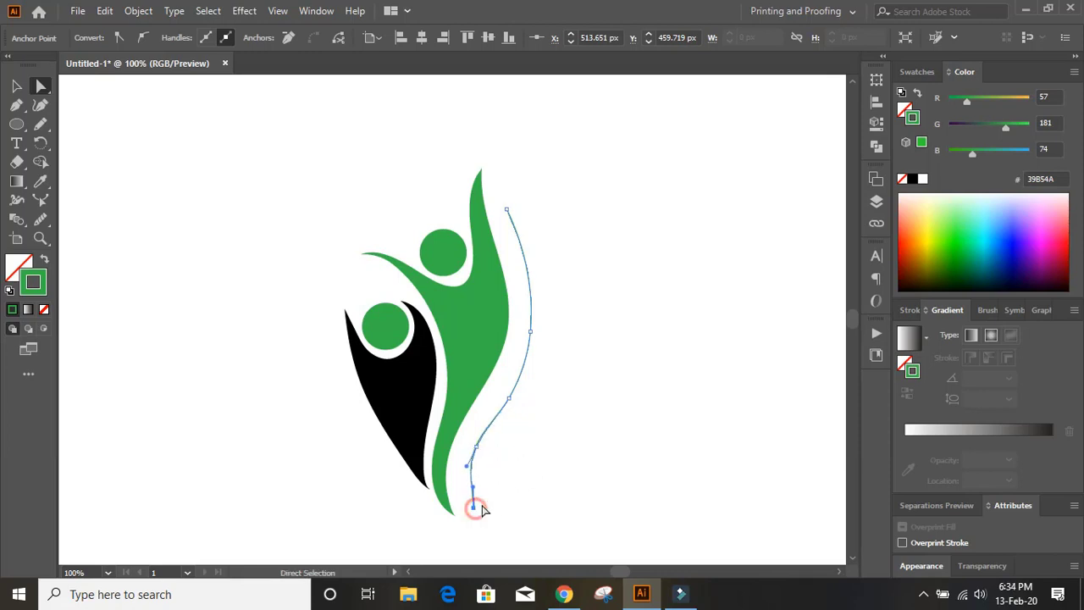
drag(466, 465, 467, 473)
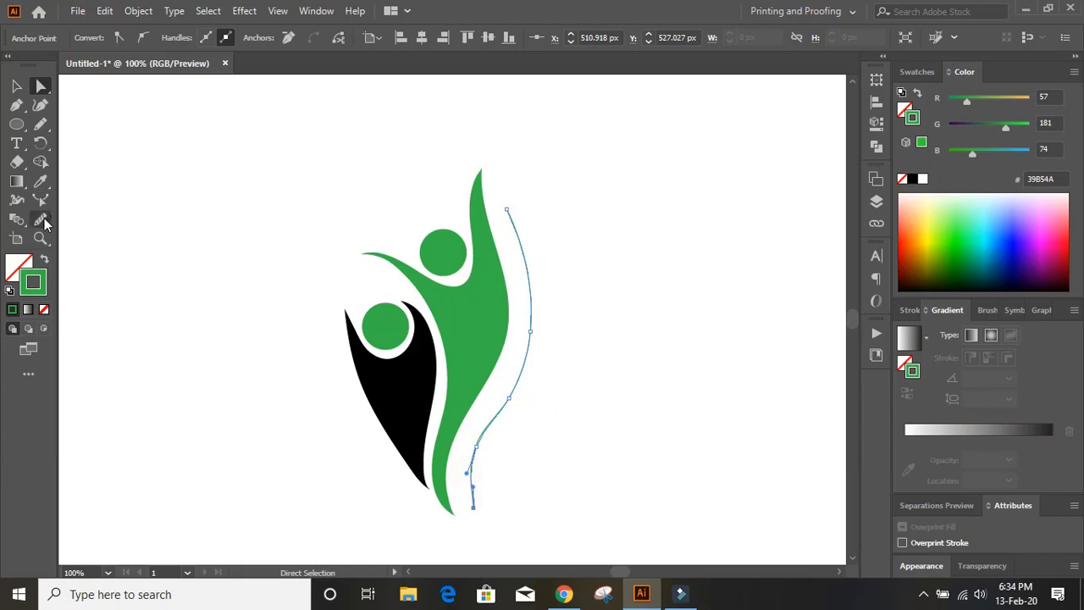
click(40, 219)
mouse_move(460, 476)
mouse_down()
mouse_move(501, 467)
mouse_move(496, 431)
mouse_move(474, 483)
mouse_move(533, 334)
mouse_move(547, 356)
mouse_up()
drag(457, 496, 489, 416)
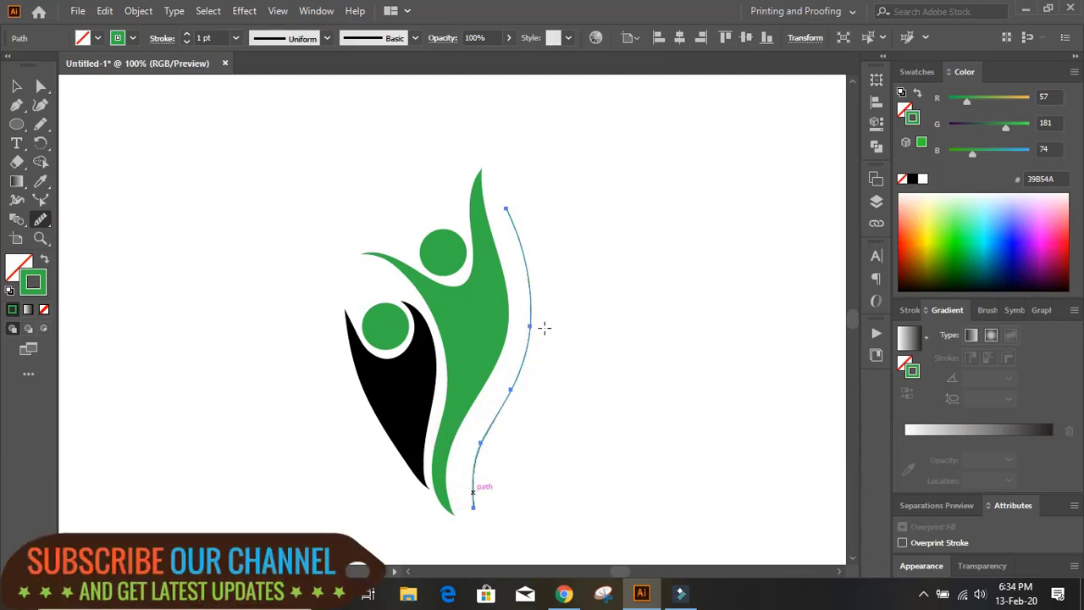
click(41, 86)
click(170, 209)
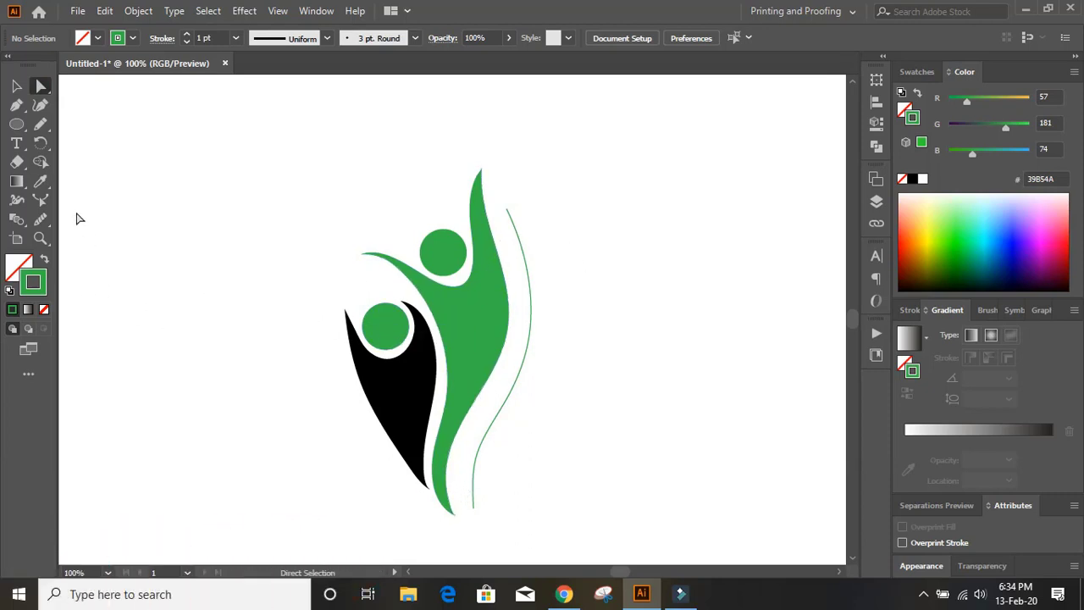
- Rotate the S-curve slightly clockwise so its upper end tilts away from the green figure's raised arm
click(531, 269)
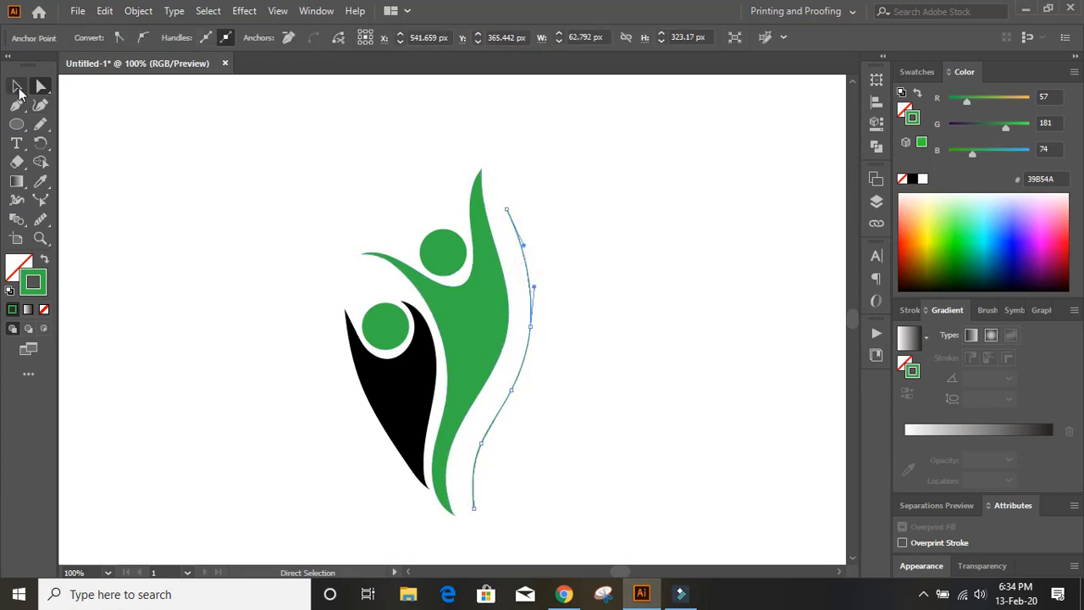
click(17, 89)
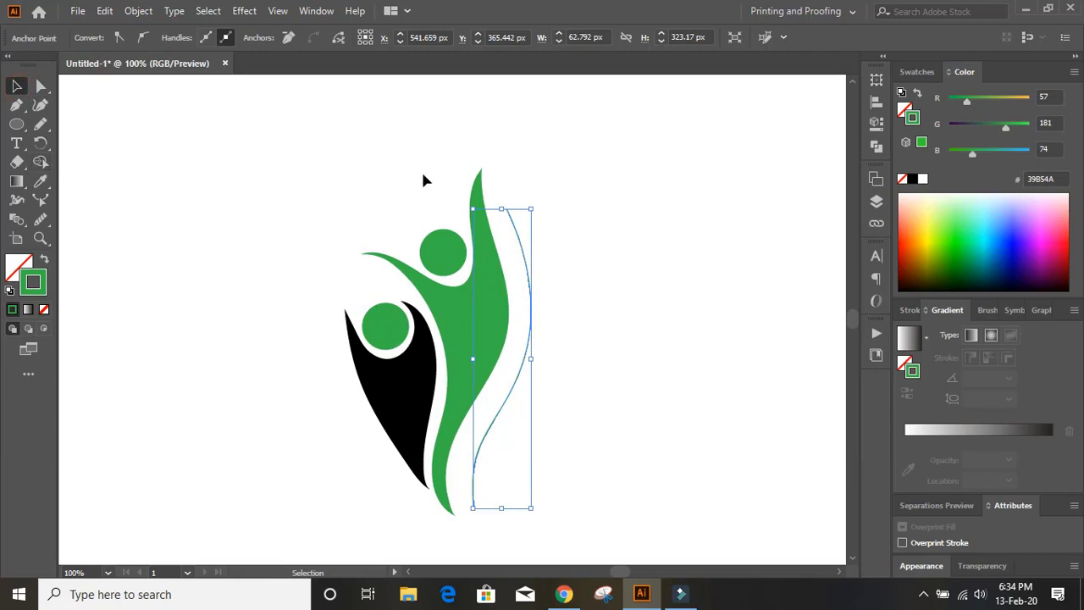
drag(538, 205, 551, 214)
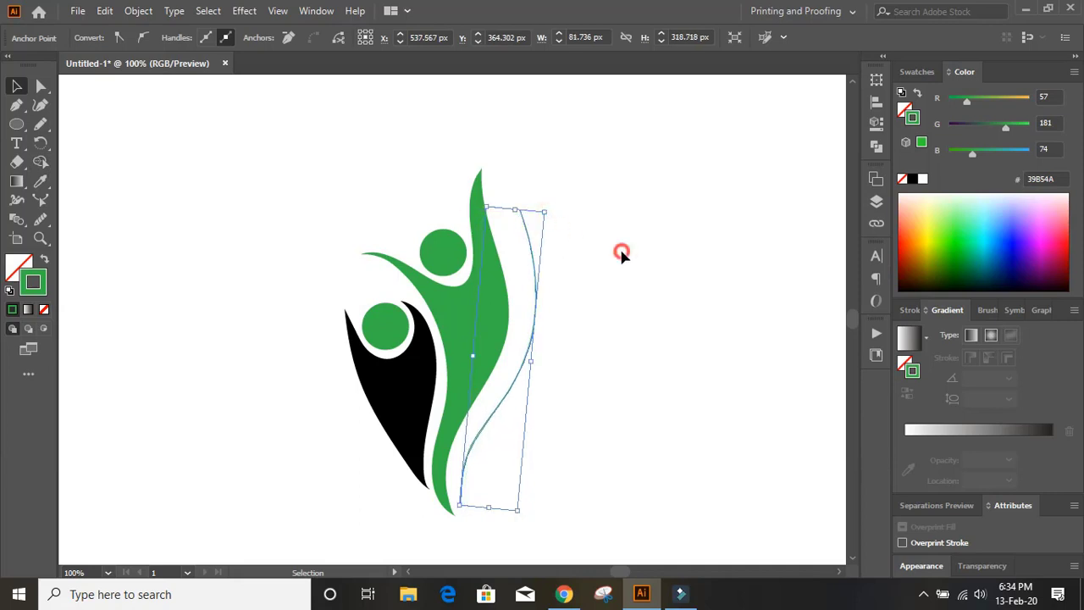
click(615, 279)
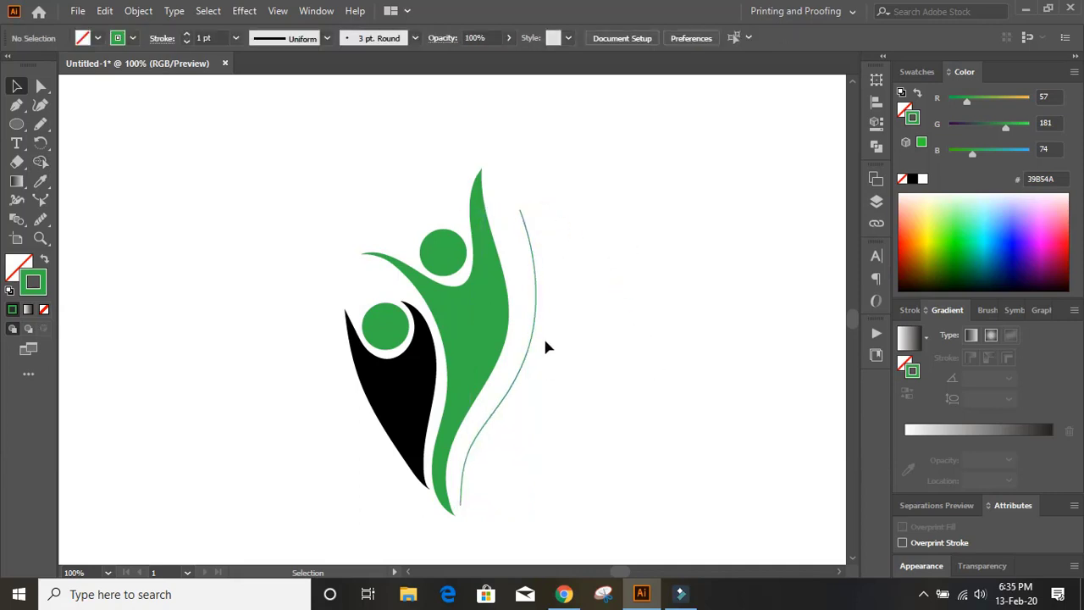
- Set the S-curve's stroke weight to 20 pt and give it round caps
click(534, 293)
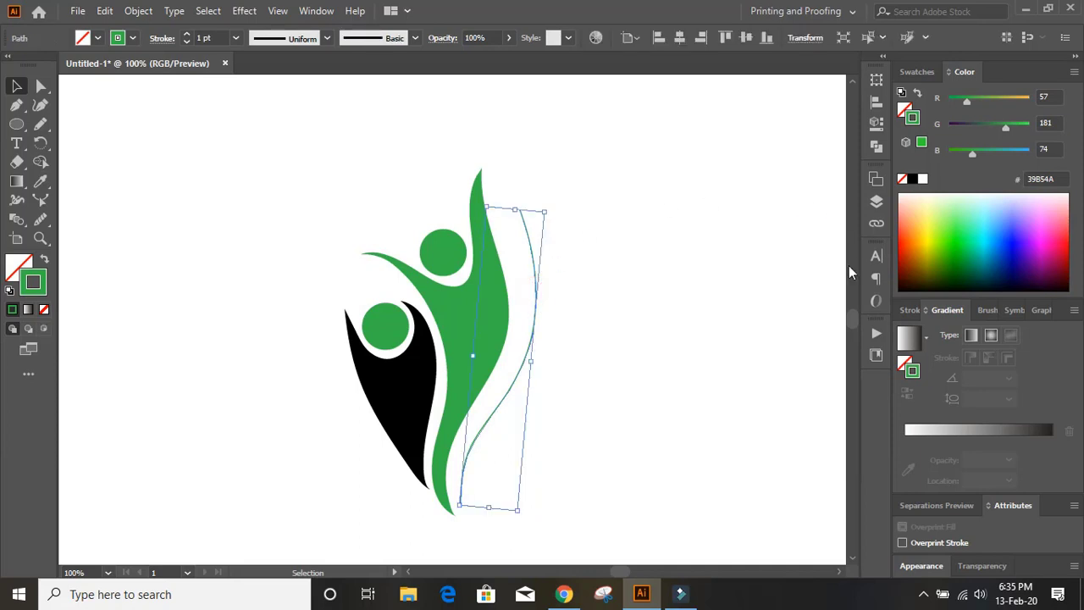
click(911, 309)
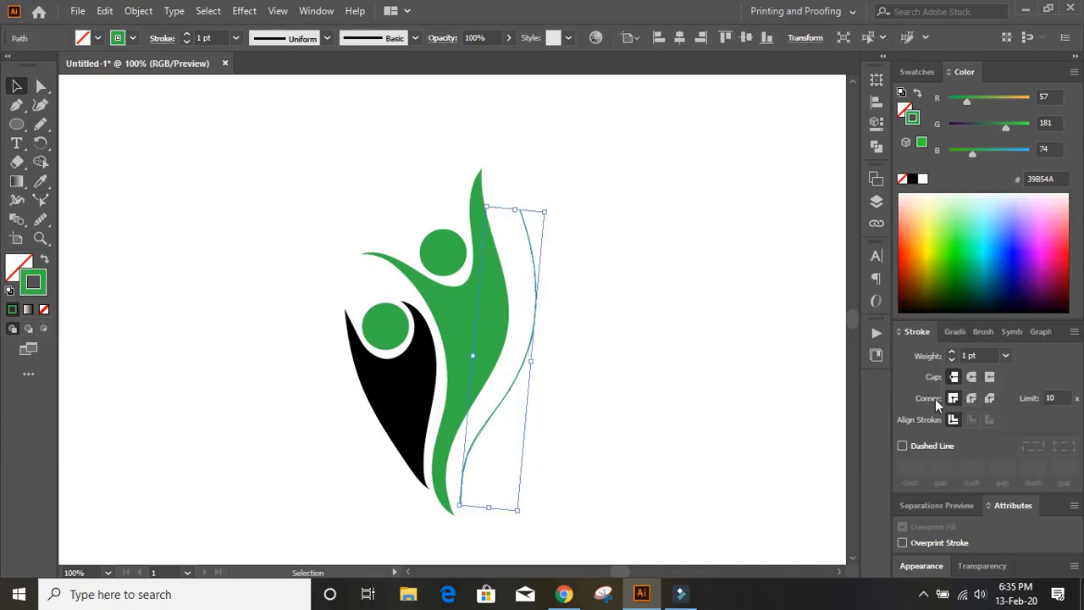
click(951, 352)
click(952, 351)
click(951, 351)
click(952, 351)
click(952, 351)
drag(952, 354, 952, 354)
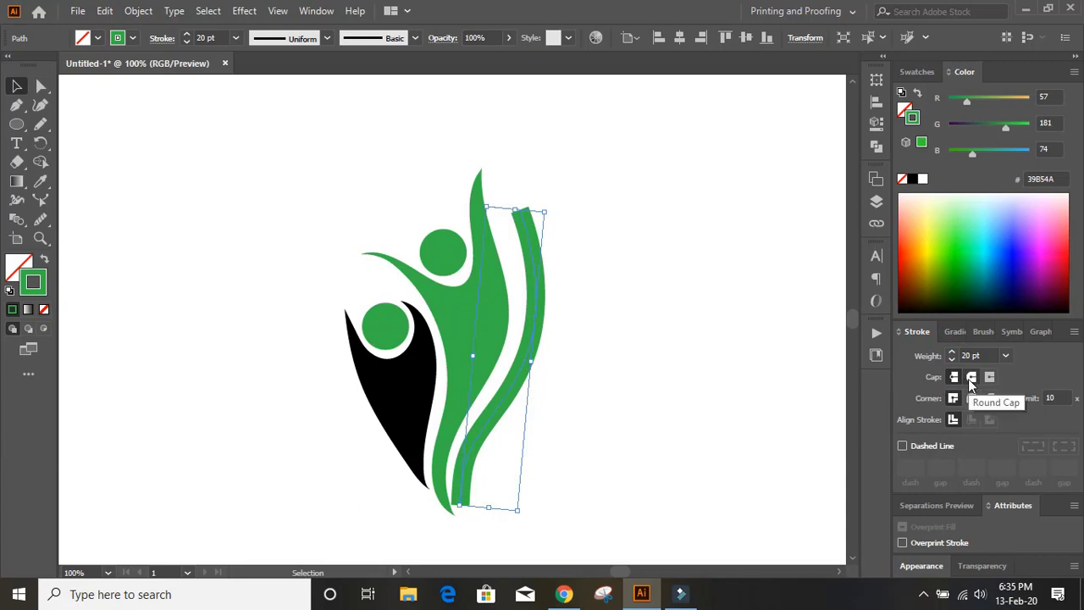
click(971, 377)
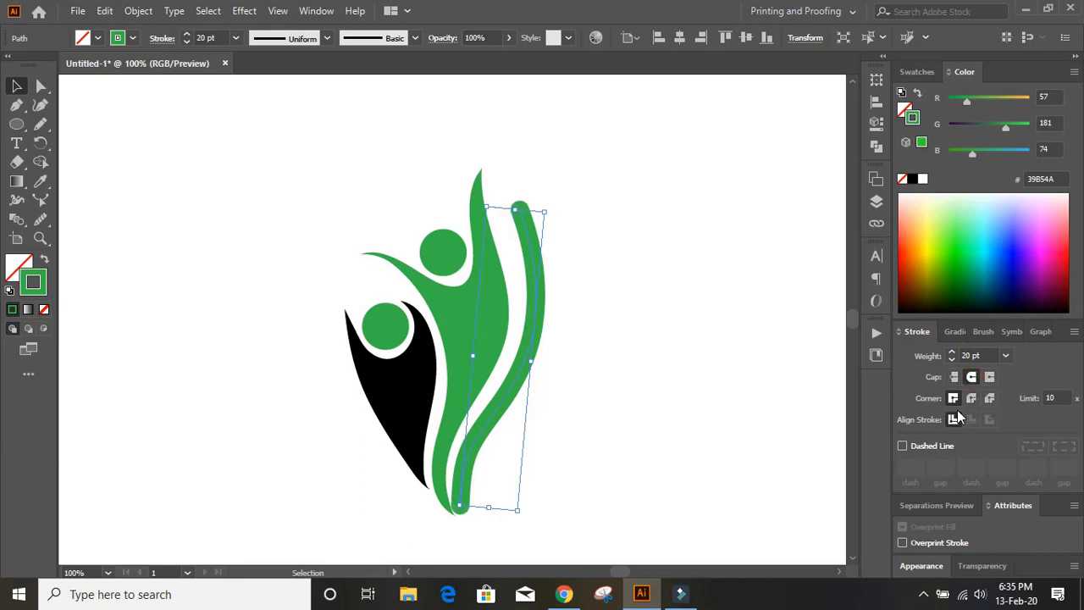
- Make the S-curve a dashed line with a 12 pt dash and a 20 pt gap
click(902, 445)
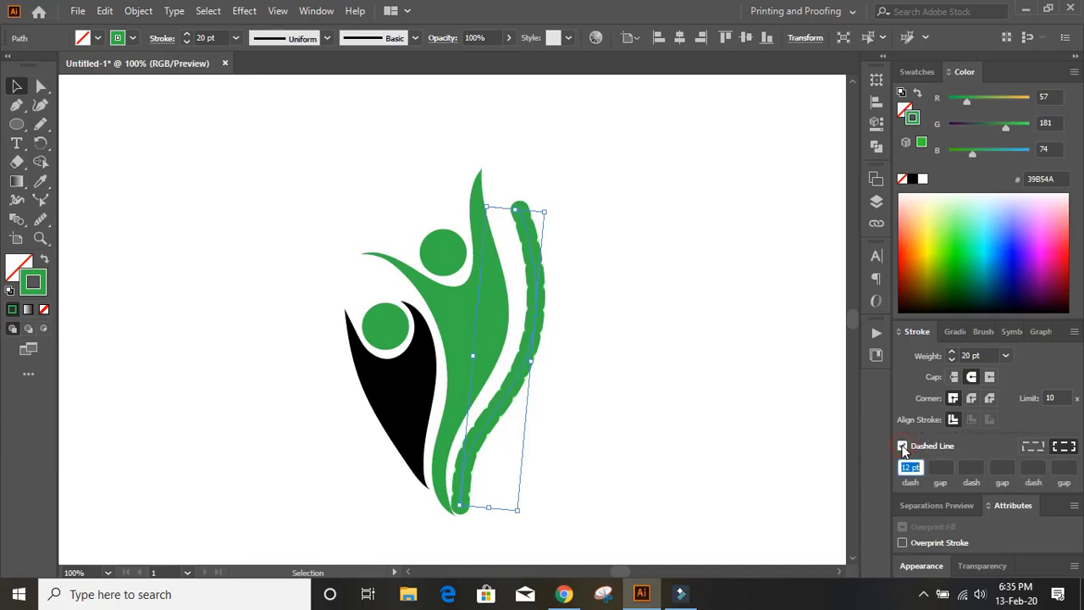
click(948, 469)
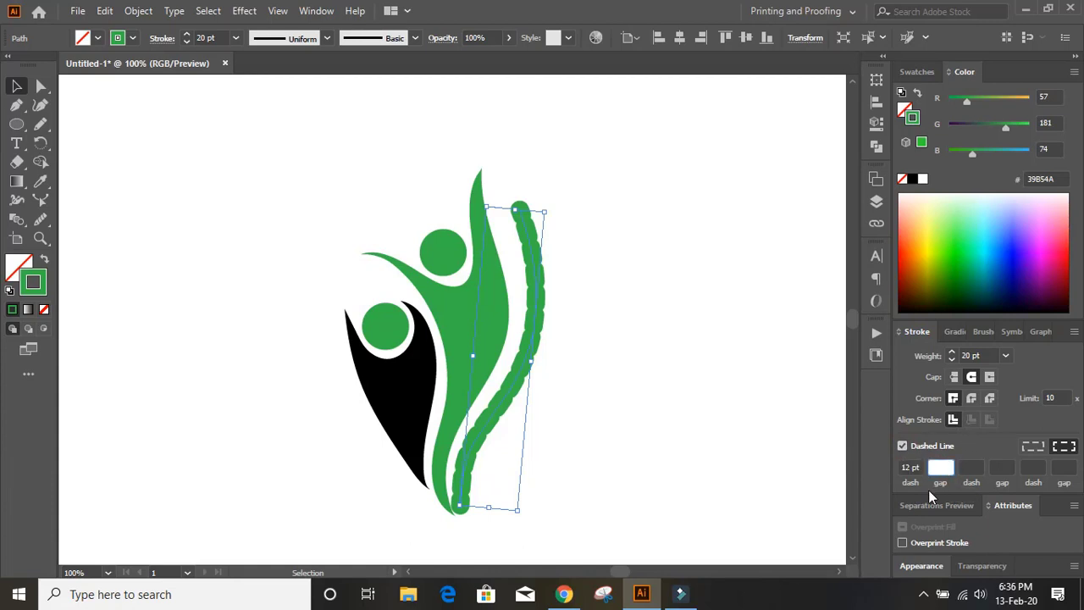
text(12)
key(Return)
click(912, 468)
text(20)
click(973, 467)
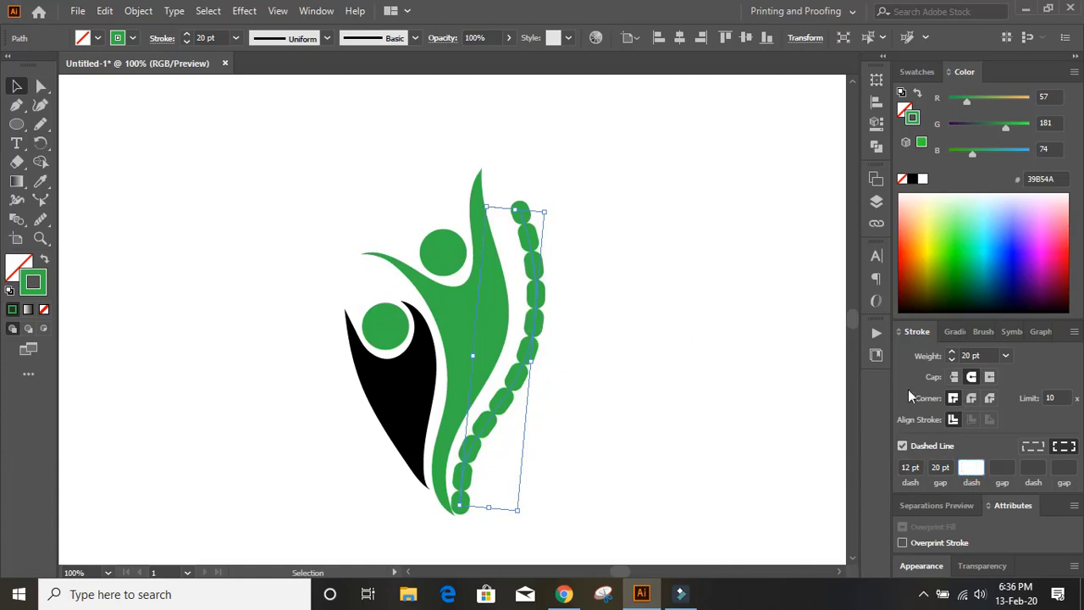
- Give the dashed S-curve round join corners and set its dash length to 0 pt to make round dots
click(971, 399)
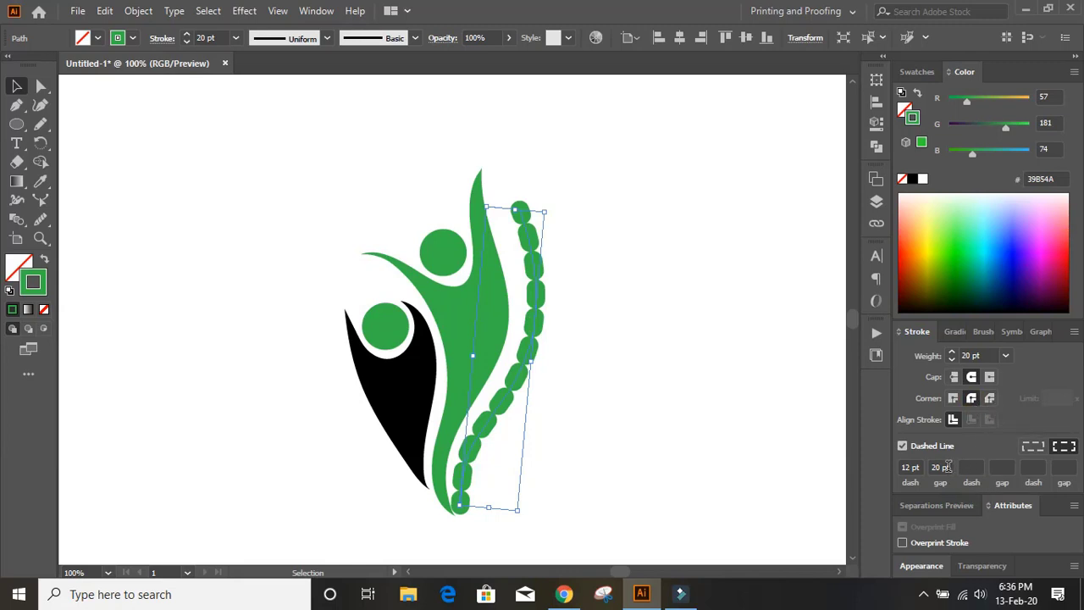
click(918, 467)
text(0)
click(946, 466)
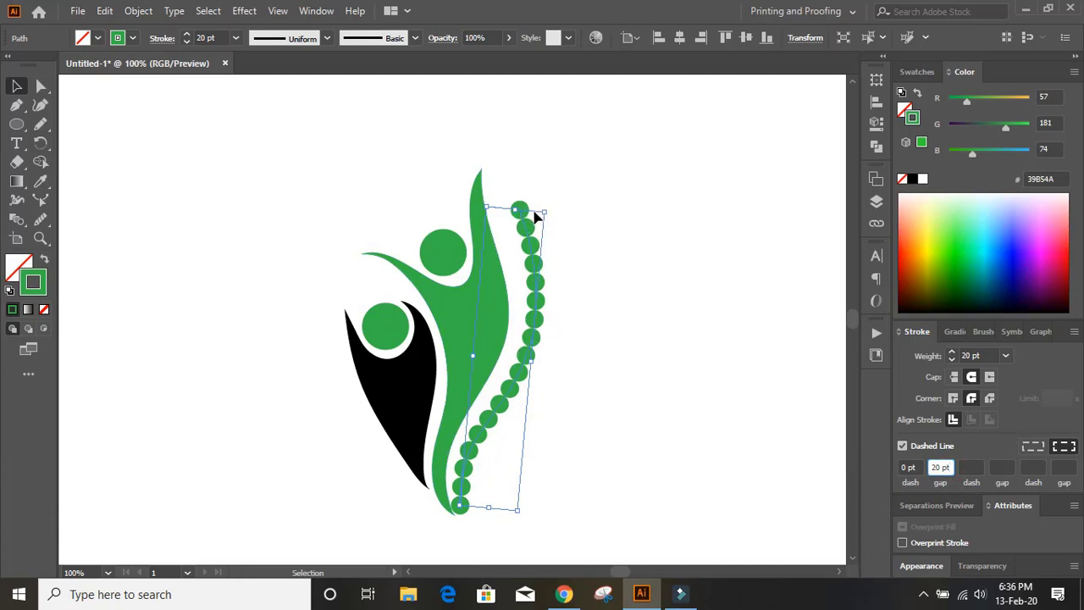
- Widen the gap between the S-curve's dots to 29 pt
click(946, 467)
key(Up)
key(Up)
key(Up)
key(Up)
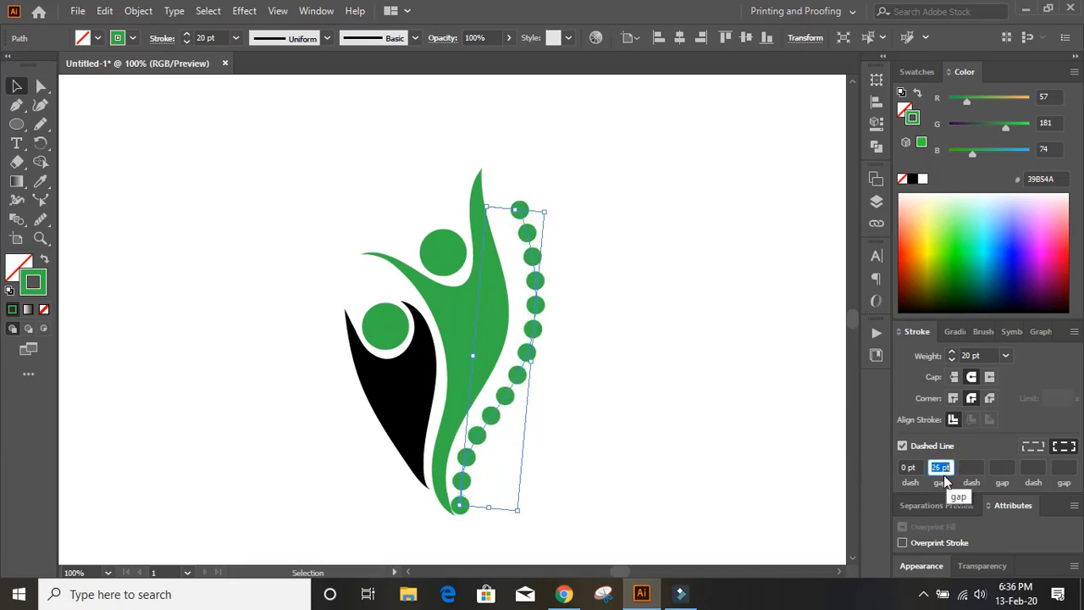
key(Up)
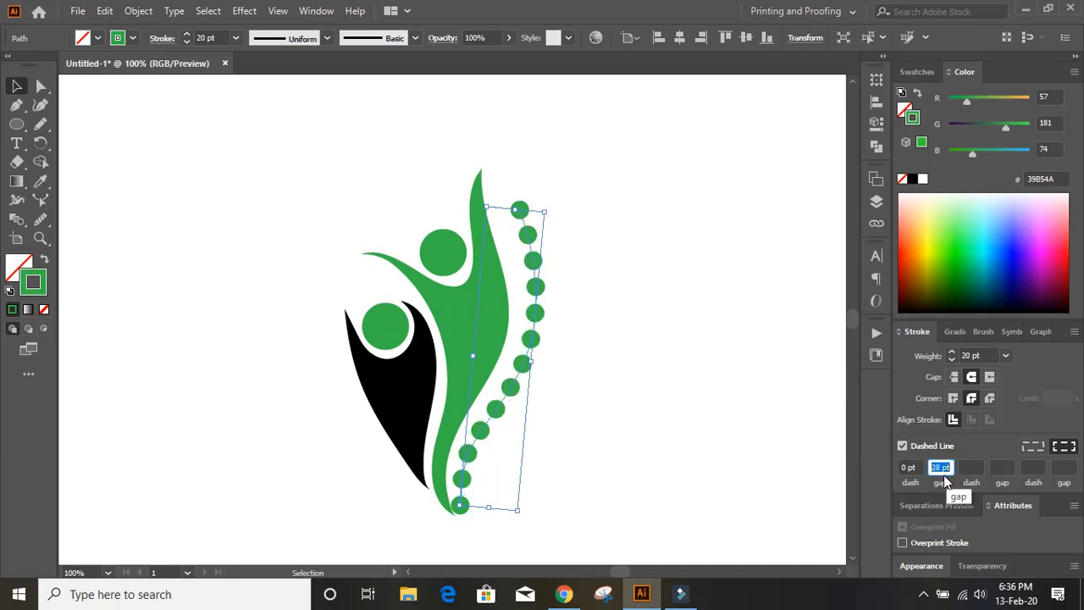
key(Up)
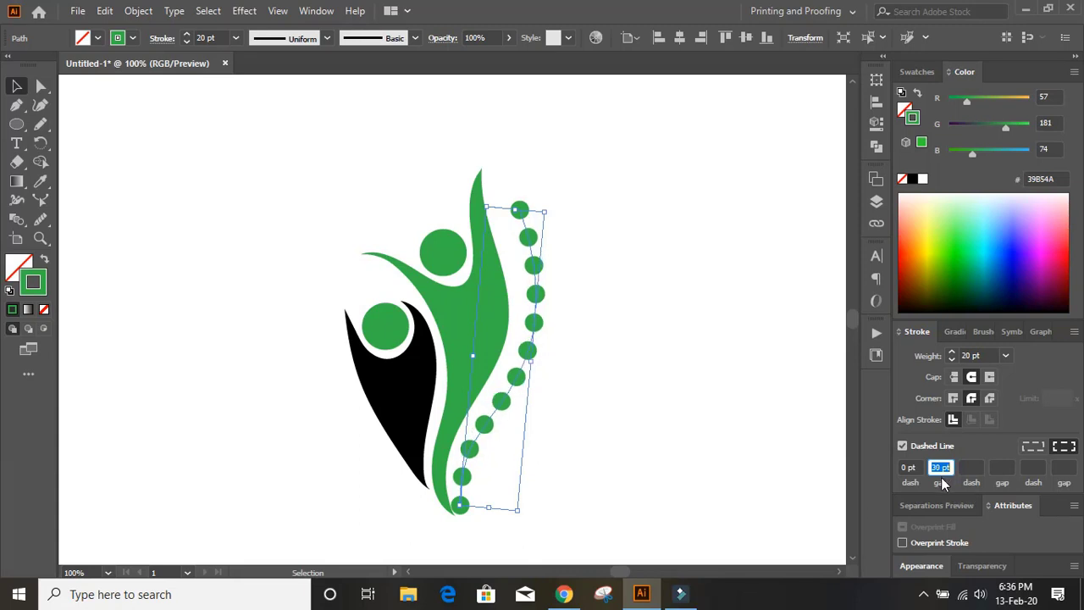
key(Down)
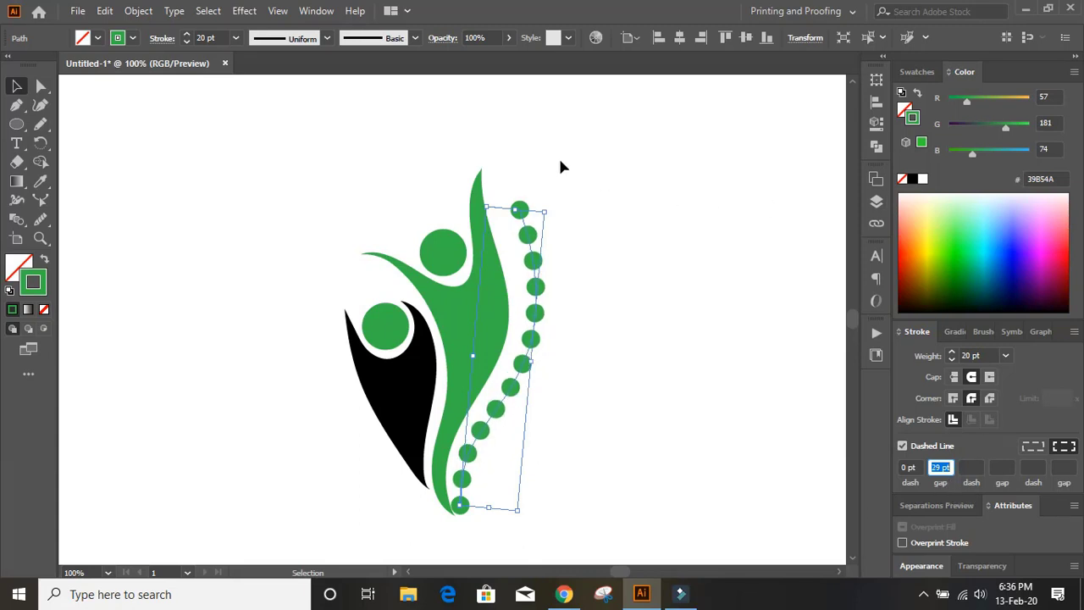
- Apply the lens-shaped variable width profile to the dotted curve so its dots shrink toward both ends
click(326, 38)
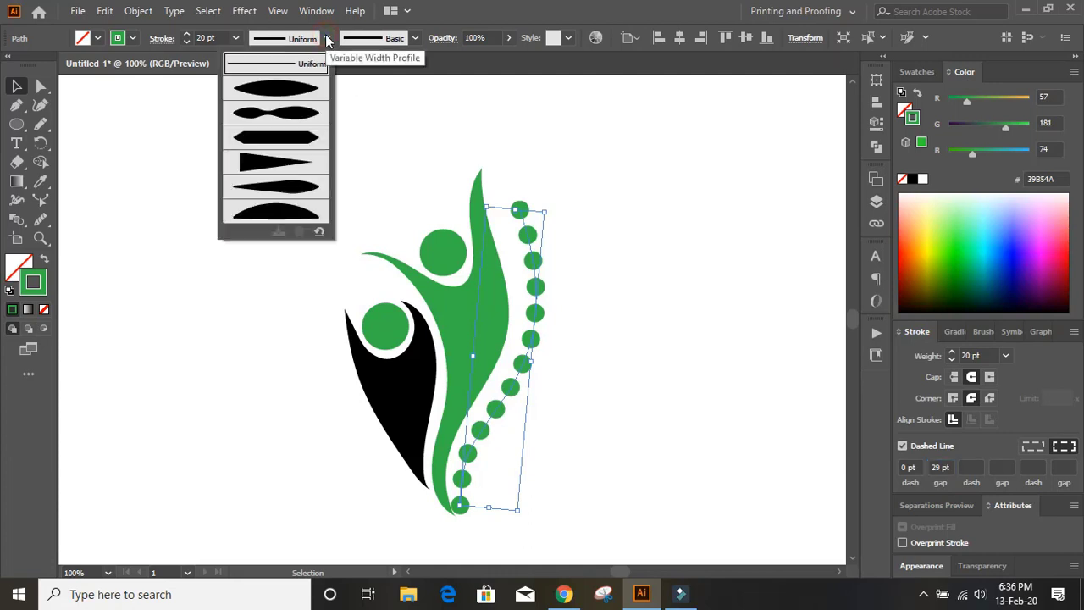
click(311, 89)
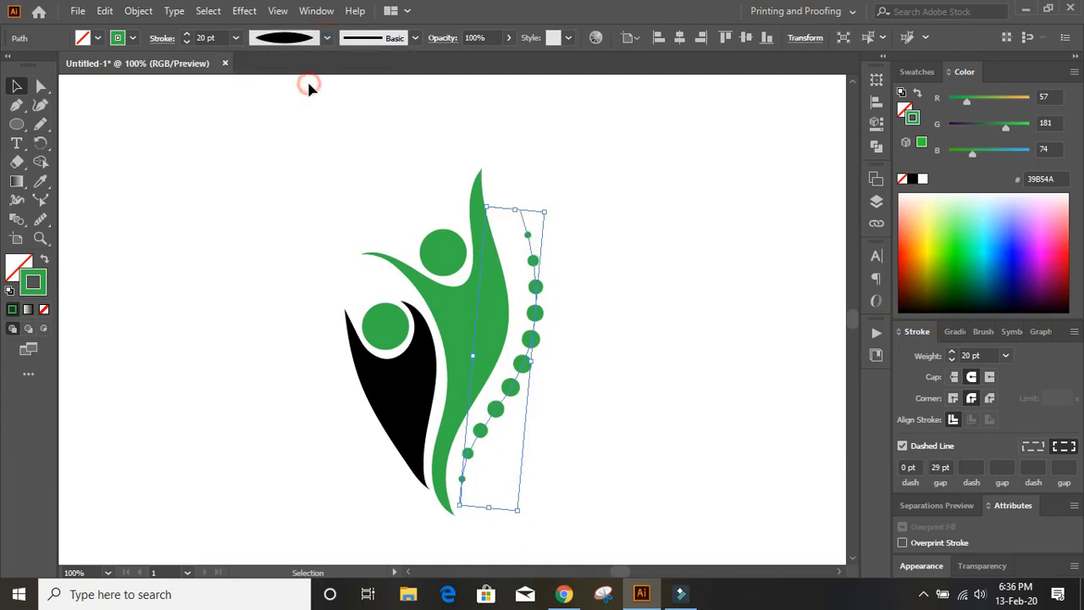
click(657, 282)
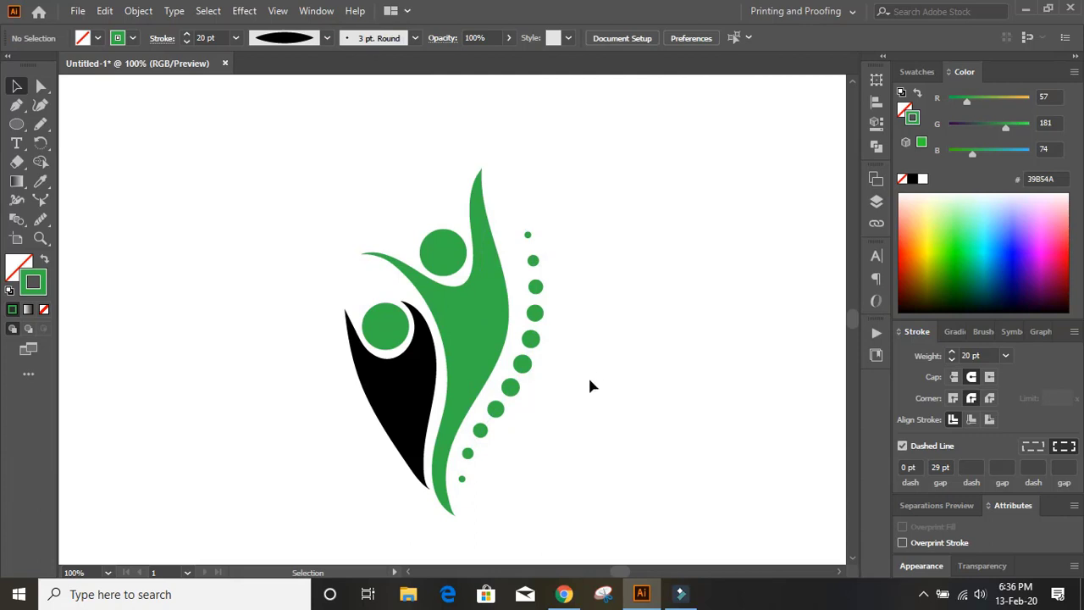
- Rotate the dotted curve slightly counterclockwise and set its stroke weight to 24 pt
click(536, 314)
drag(550, 204, 550, 206)
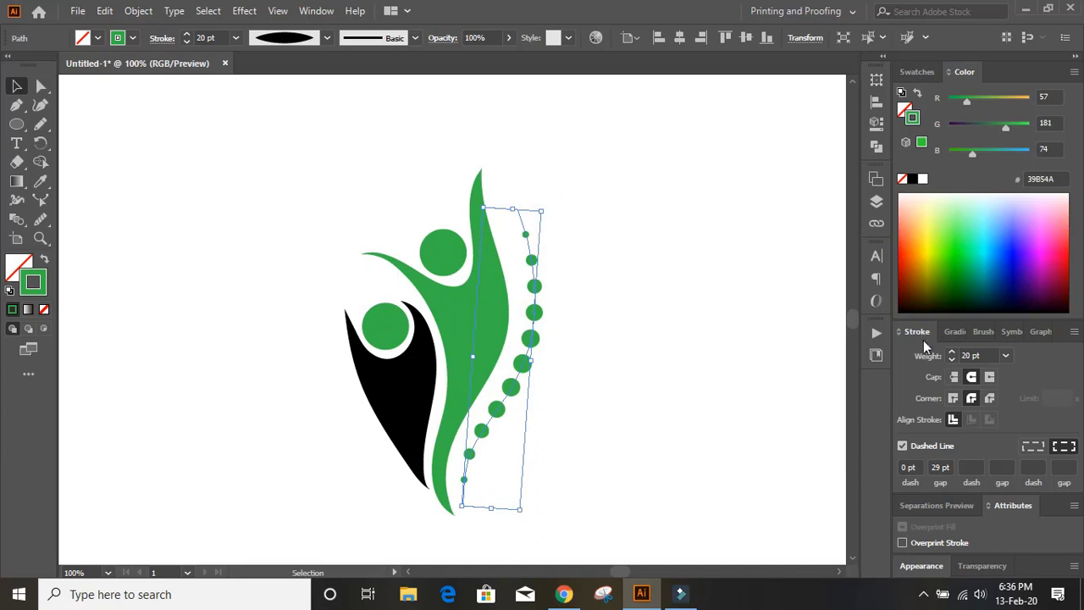
click(952, 355)
click(952, 355)
click(952, 354)
click(952, 355)
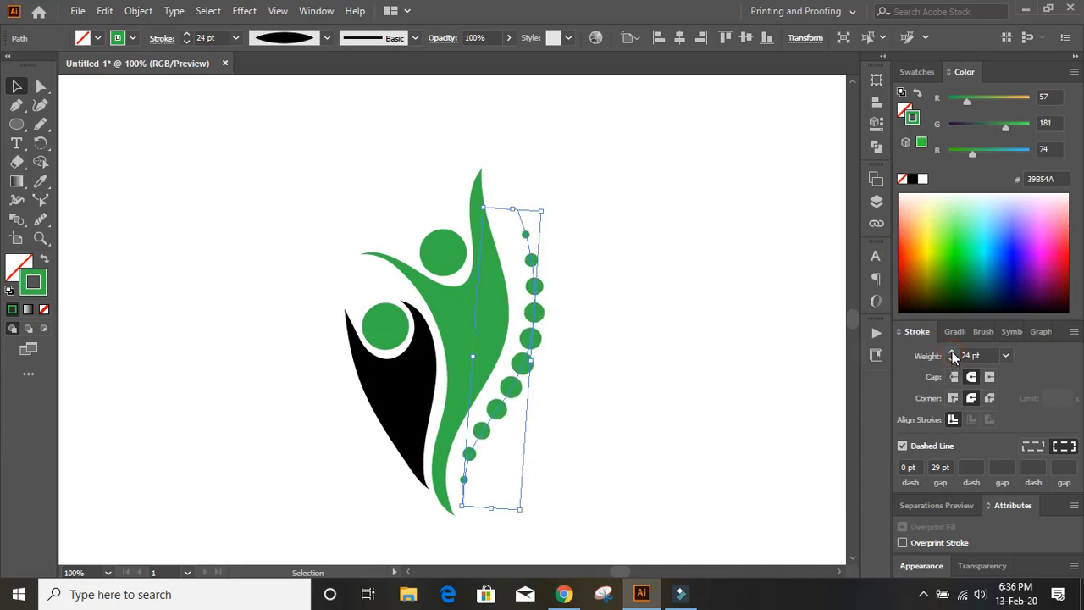
- Set the dotted curve's gap to 30 pt and its stroke weight to 25 pt
click(948, 466)
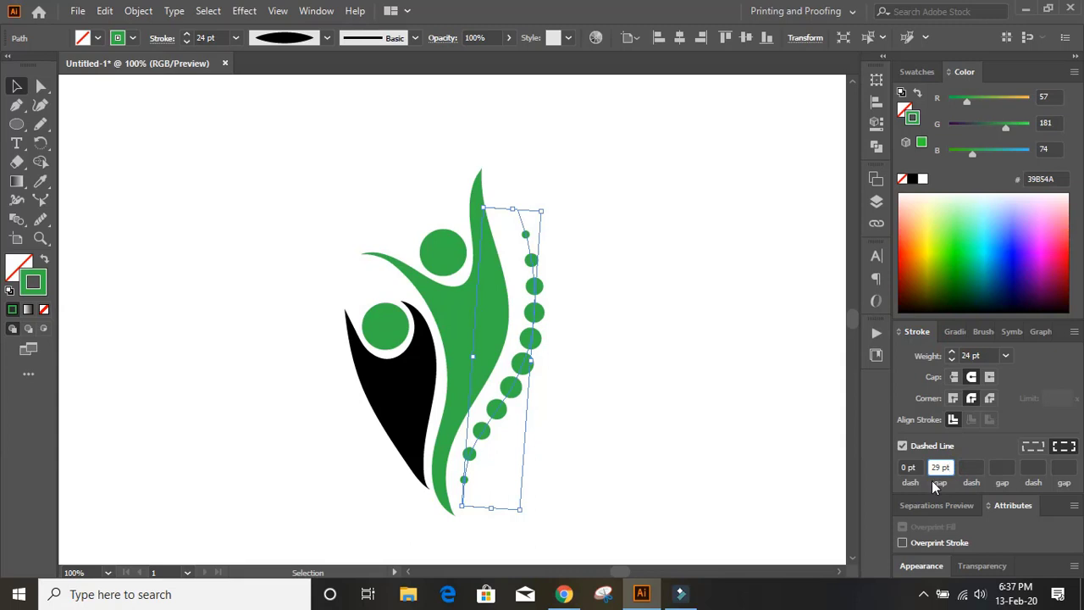
key(Up)
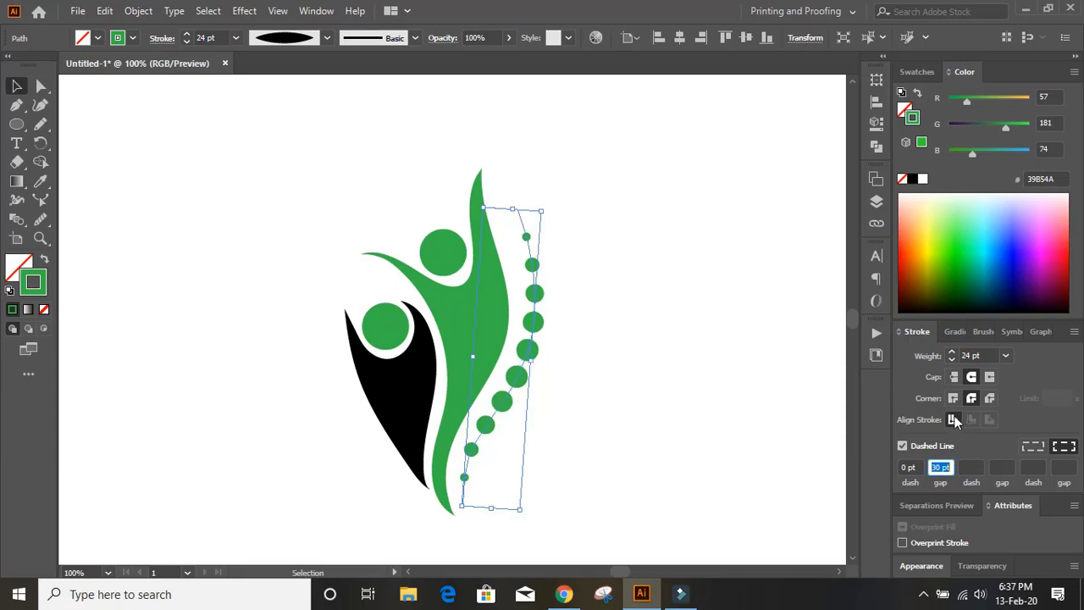
click(953, 352)
click(952, 352)
click(952, 359)
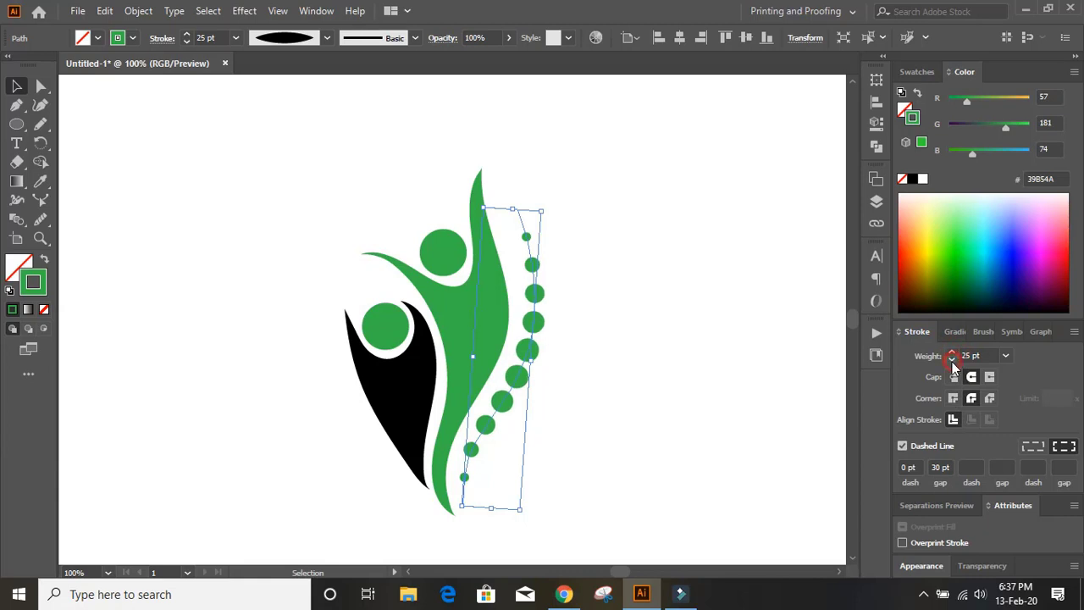
click(701, 388)
- Draw a third figure's closed body outline with two raised arms beside the dotted curve's outer side, using the Pencil tool
scroll(637, 349, down, 1)
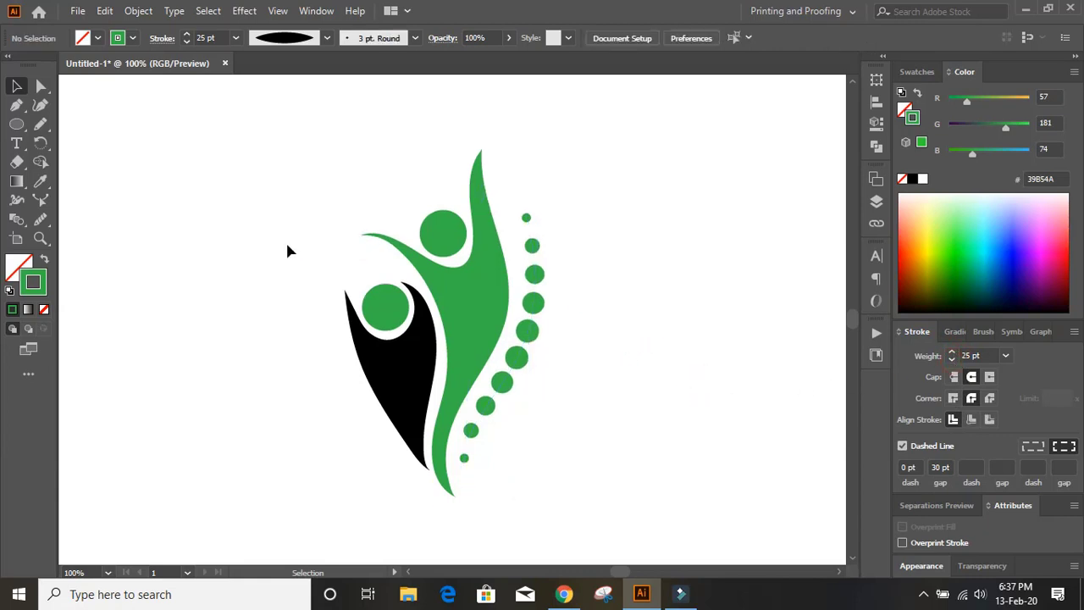
key(ctrl+plus)
scroll(188, 227, down, 3)
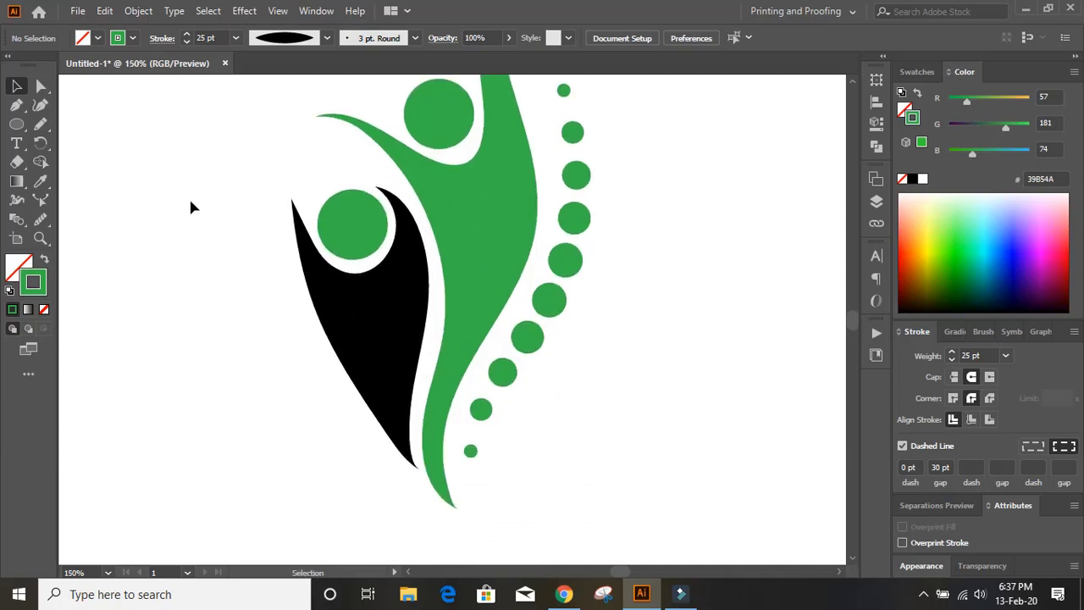
click(40, 125)
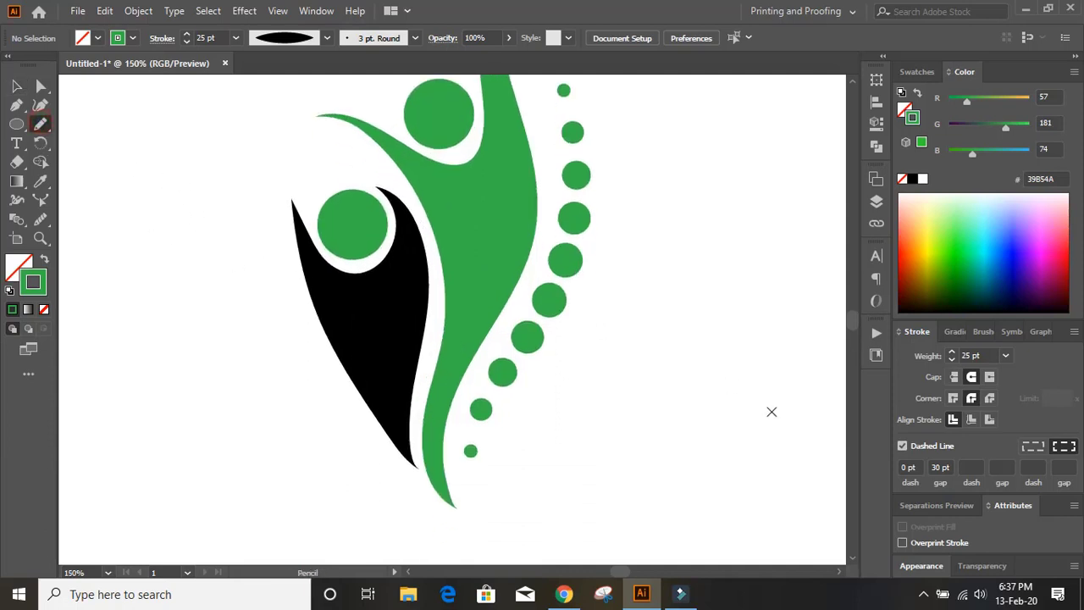
click(603, 215)
click(603, 215)
mouse_move(603, 215)
mouse_down()
mouse_move(560, 340)
mouse_move(483, 454)
mouse_up()
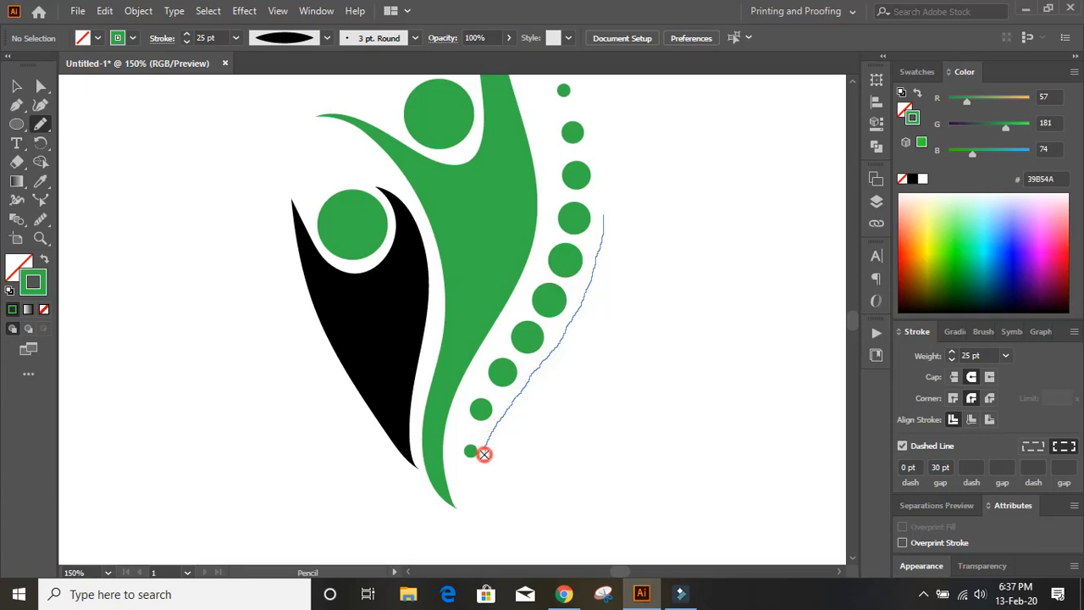
mouse_move(483, 454)
mouse_down()
mouse_move(607, 377)
mouse_move(663, 315)
mouse_move(694, 237)
mouse_move(668, 265)
mouse_up()
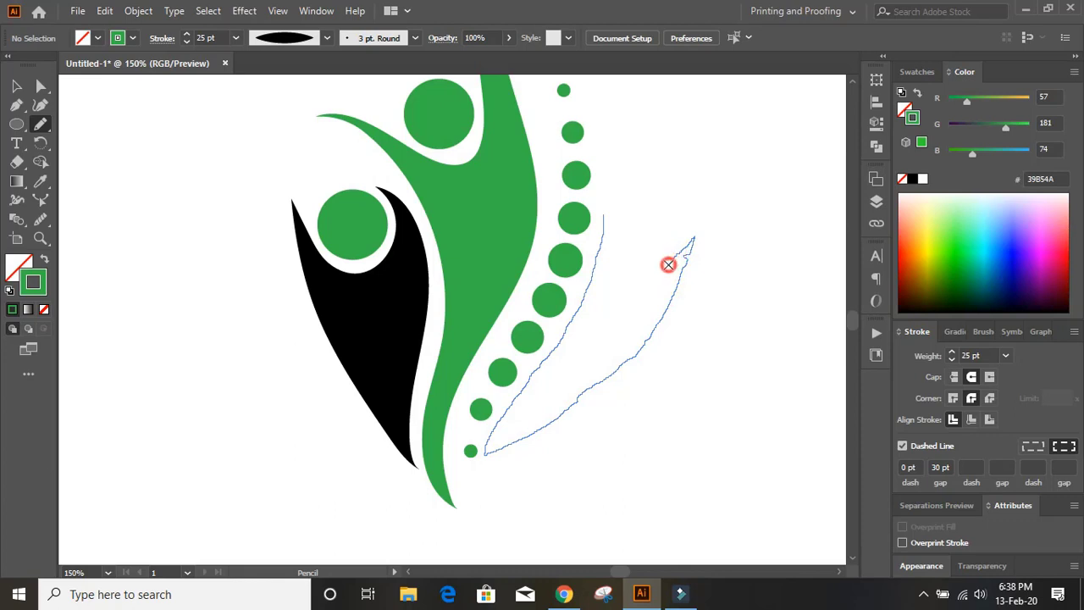
mouse_move(668, 265)
mouse_down()
mouse_move(635, 272)
mouse_move(623, 260)
mouse_move(600, 168)
mouse_move(603, 220)
mouse_up()
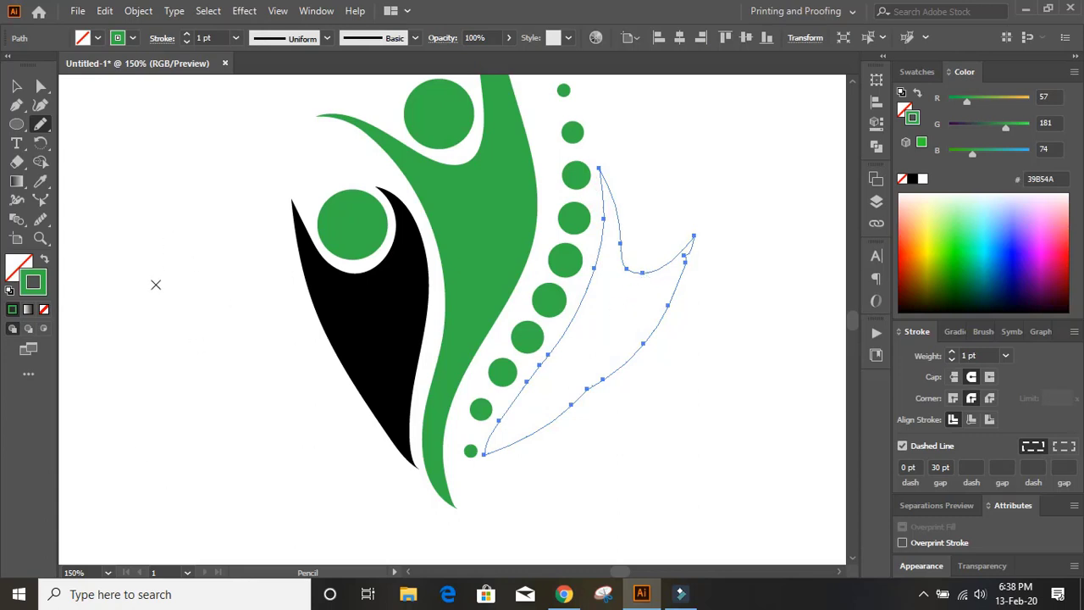
- Remove the third figure's stroke and fill its body with green 39B54A
click(47, 313)
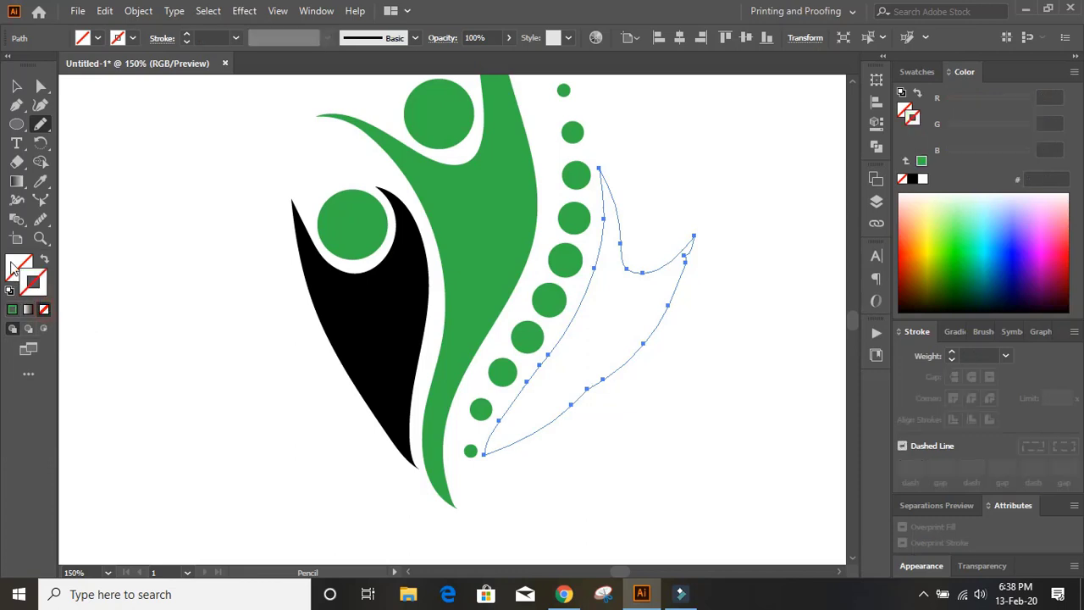
click(12, 312)
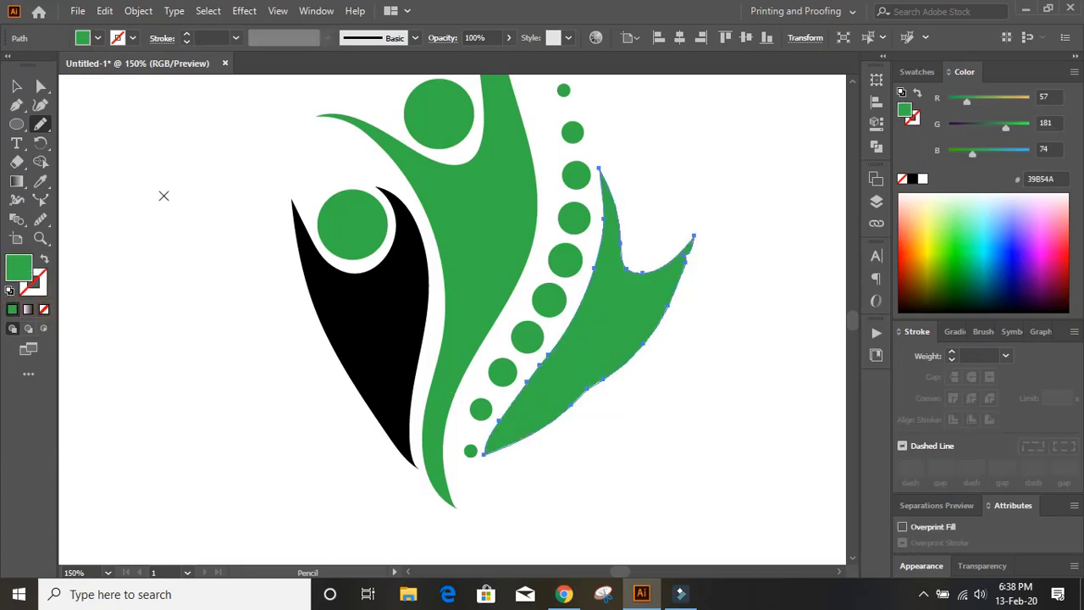
click(17, 86)
click(110, 174)
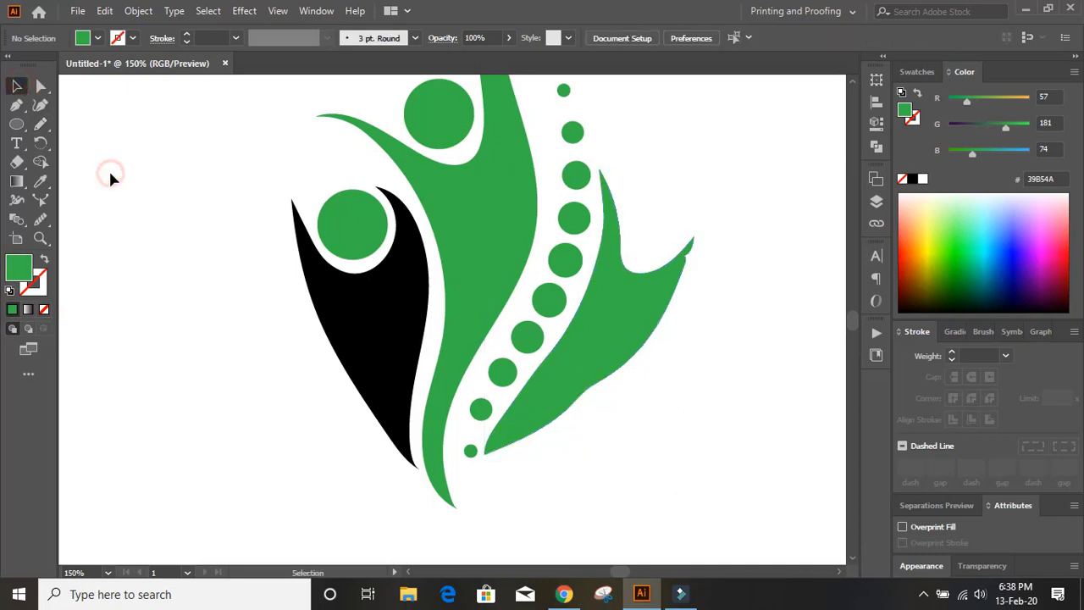
- Delete the surplus anchor points along the third figure's outer edge, between its outer arm tip and foot
click(839, 573)
click(41, 238)
drag(359, 149, 634, 485)
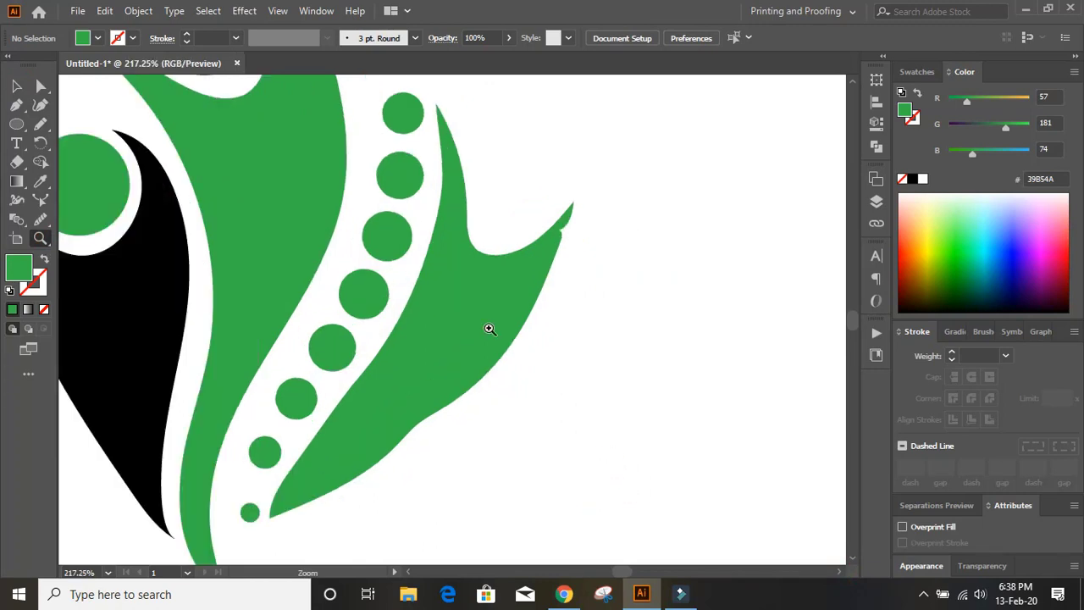
click(17, 85)
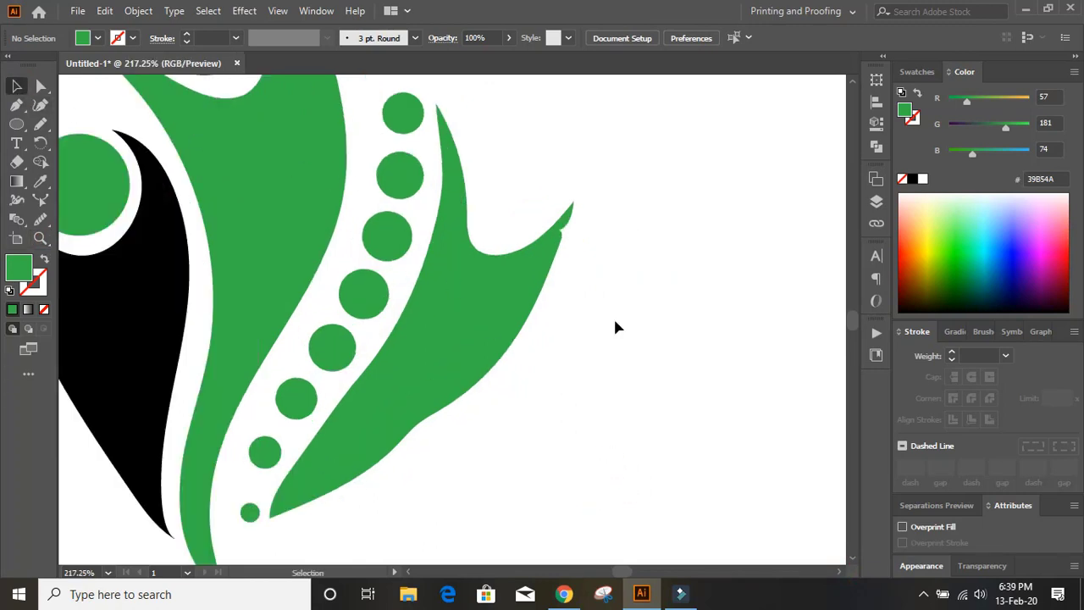
click(449, 296)
click(16, 104)
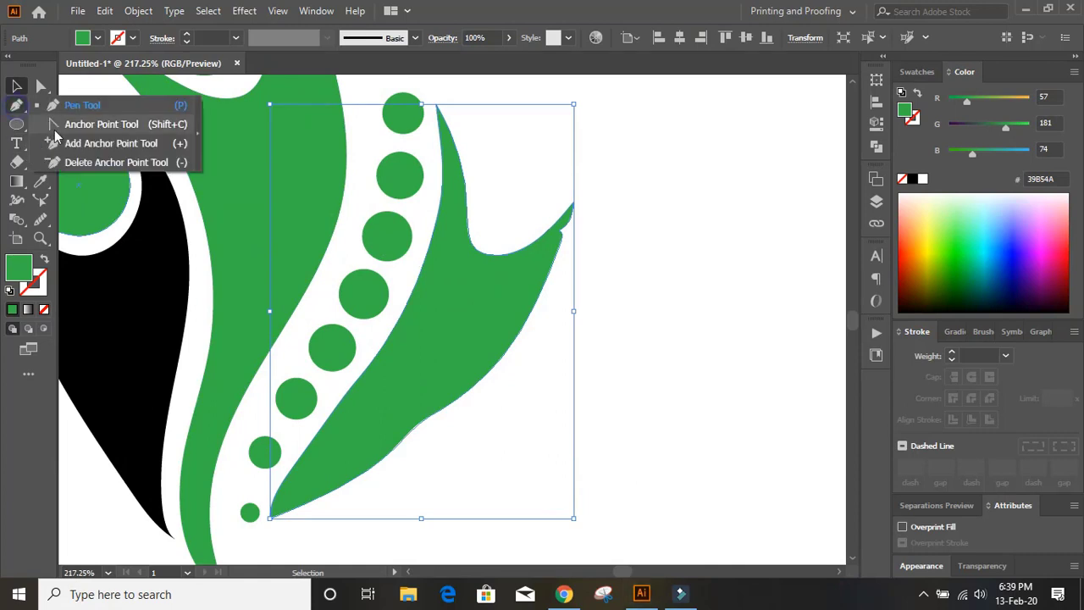
click(104, 162)
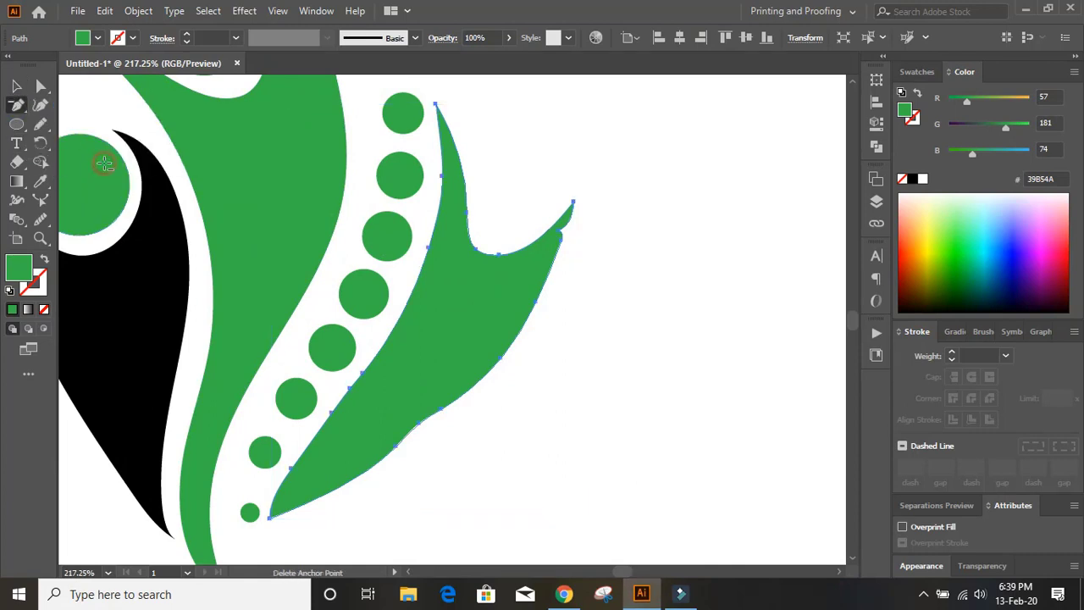
click(559, 229)
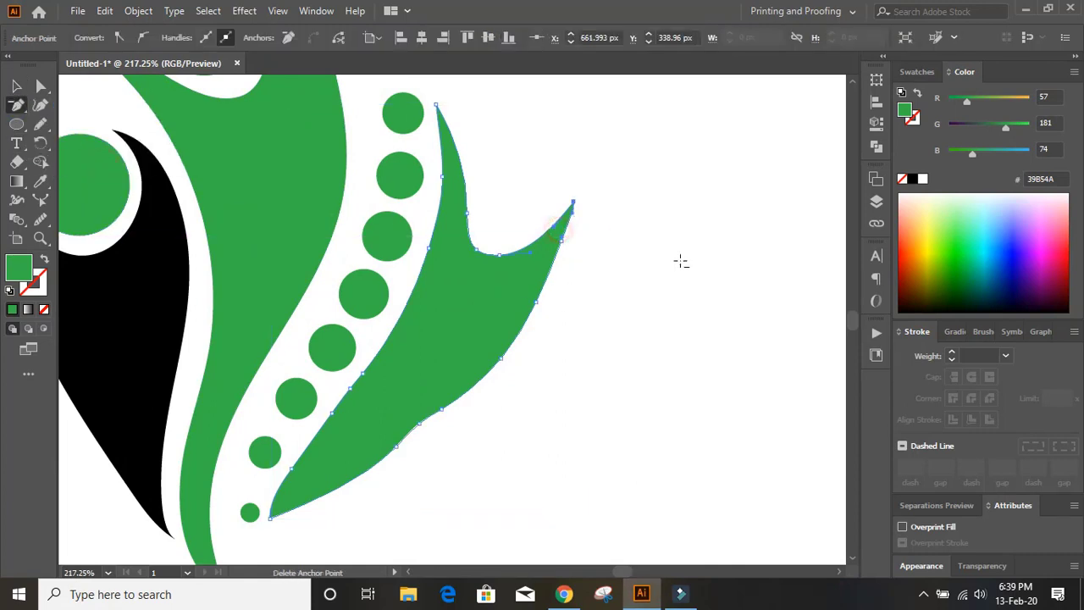
click(533, 304)
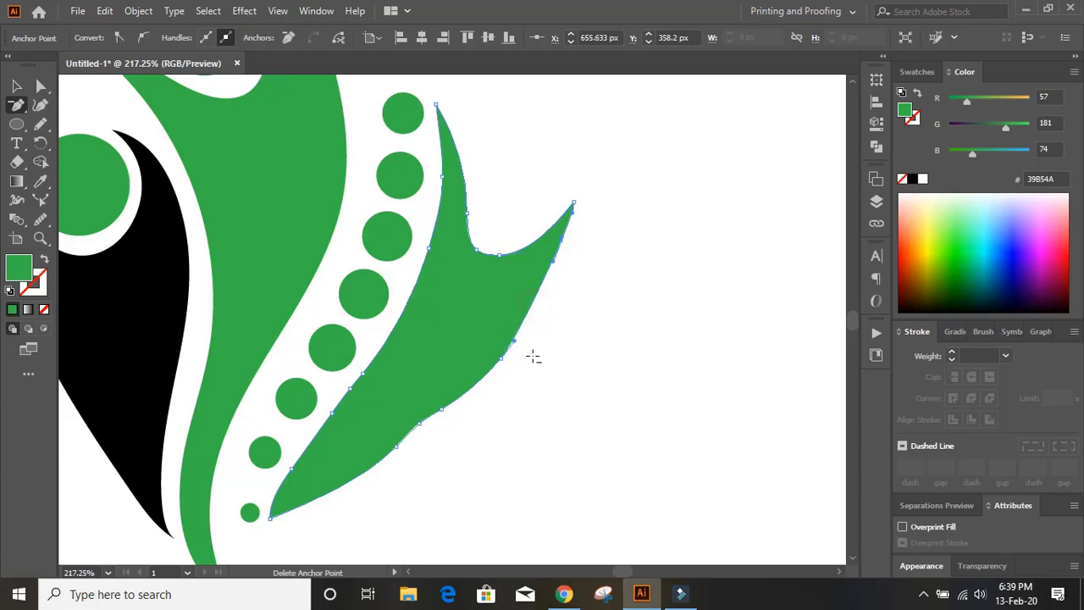
click(501, 359)
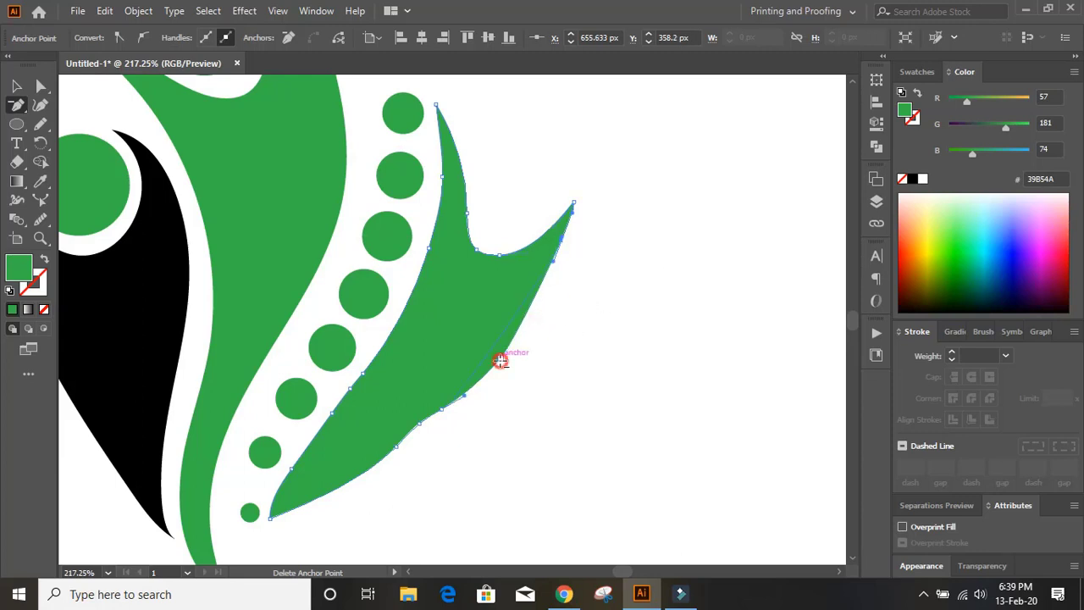
click(441, 411)
click(423, 422)
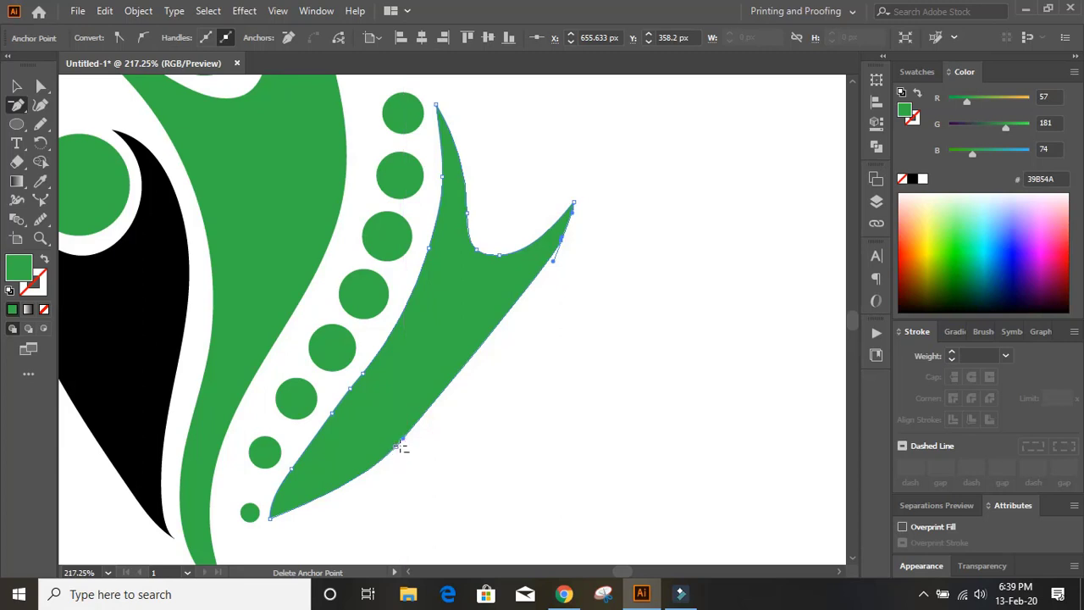
click(398, 446)
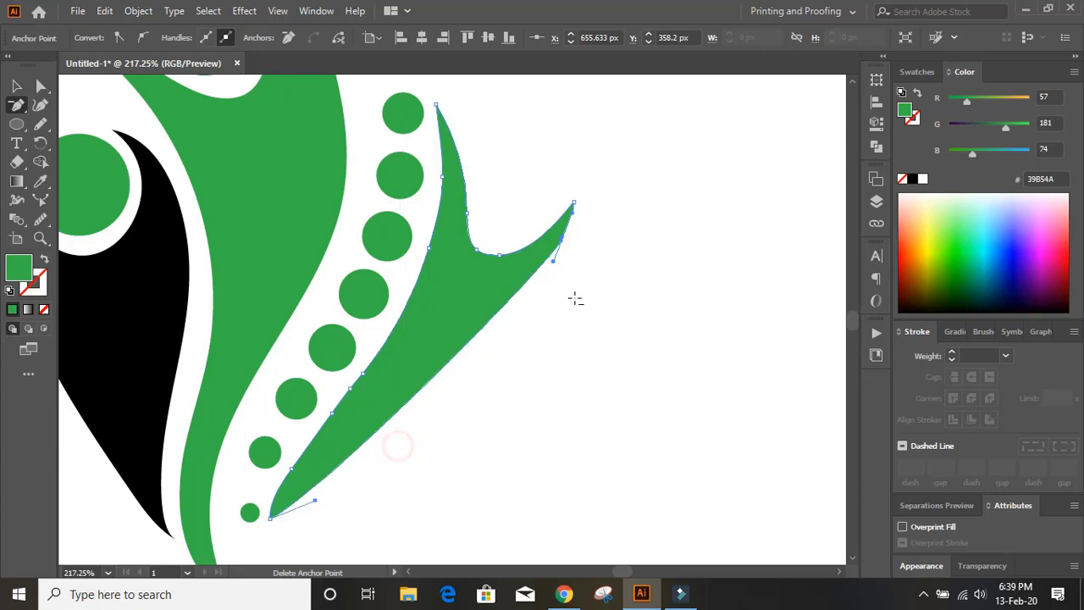
click(562, 239)
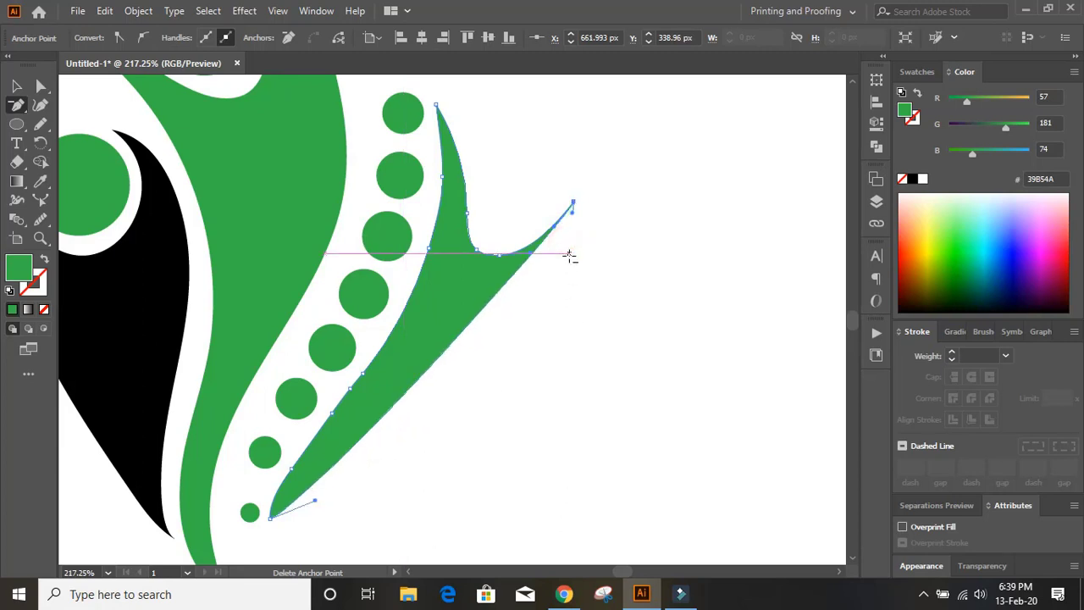
- Delete the anchor points along the third figure's inner edge facing the dots, between its arm tip and foot
click(428, 247)
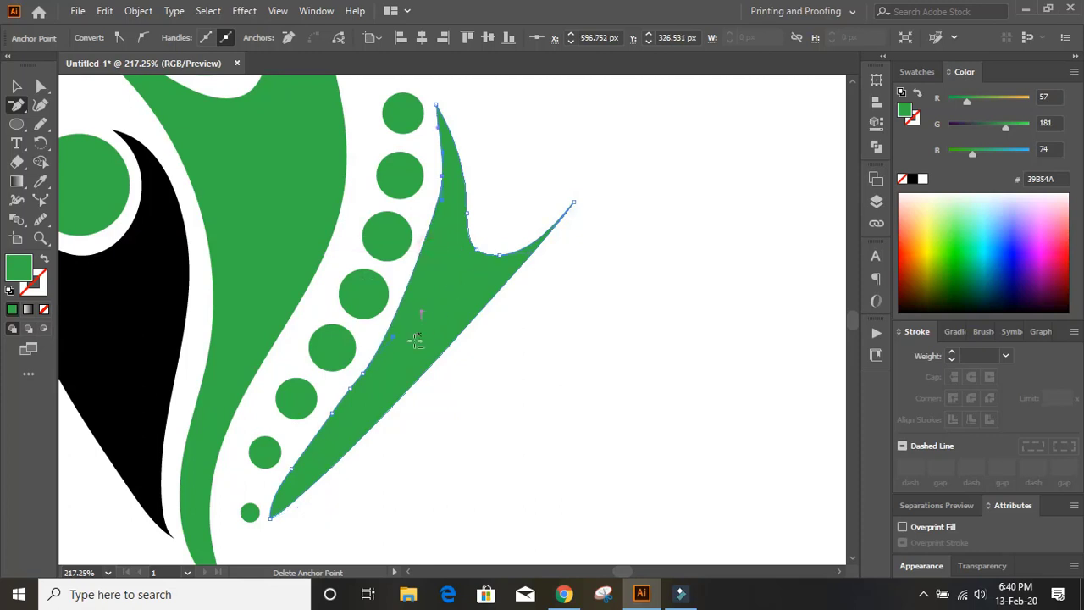
click(363, 379)
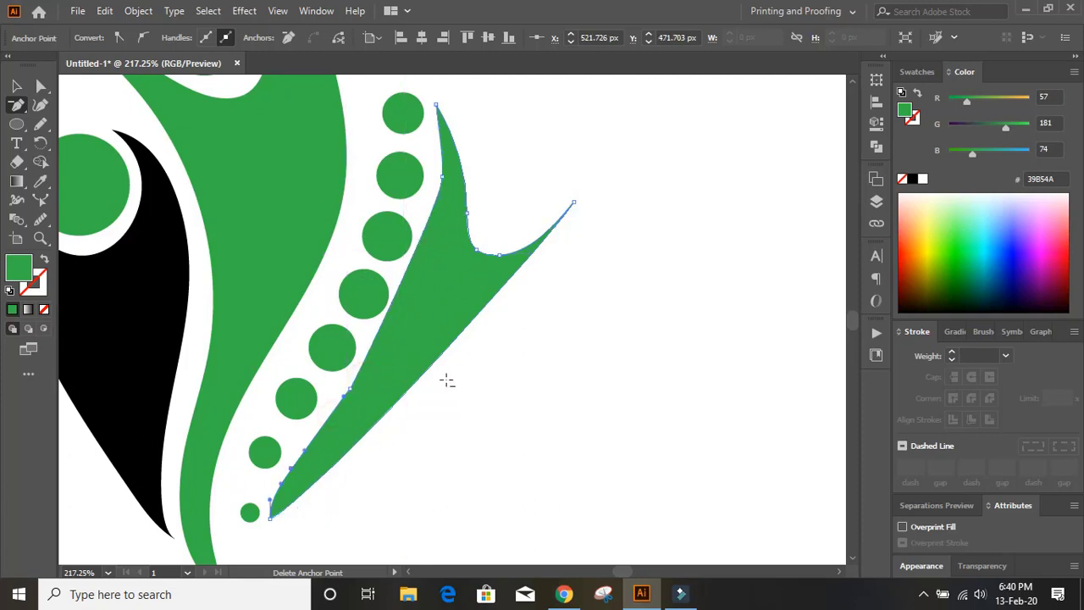
click(442, 175)
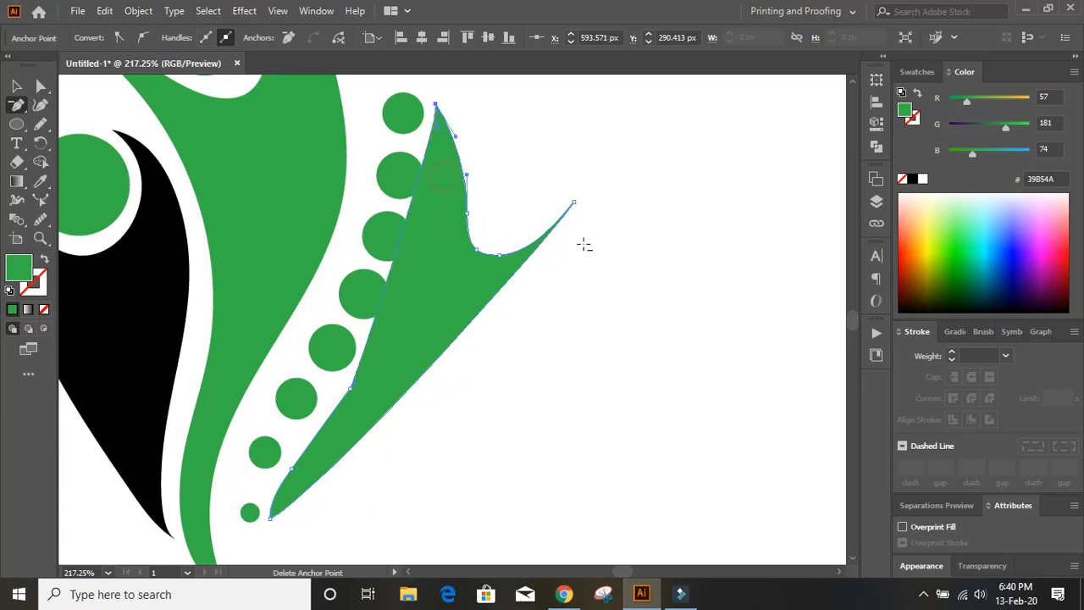
click(349, 387)
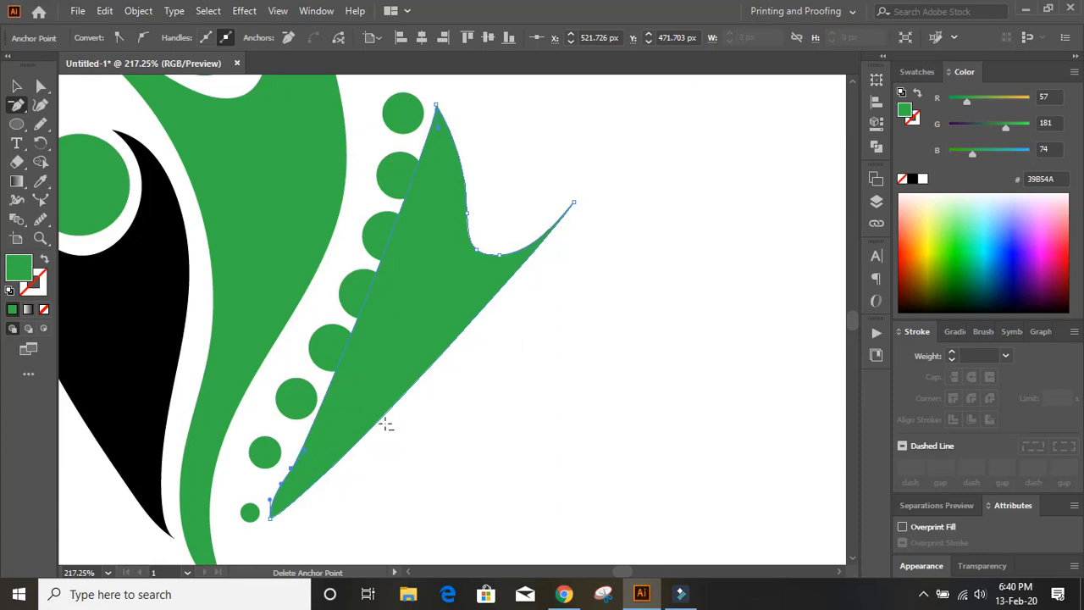
click(291, 471)
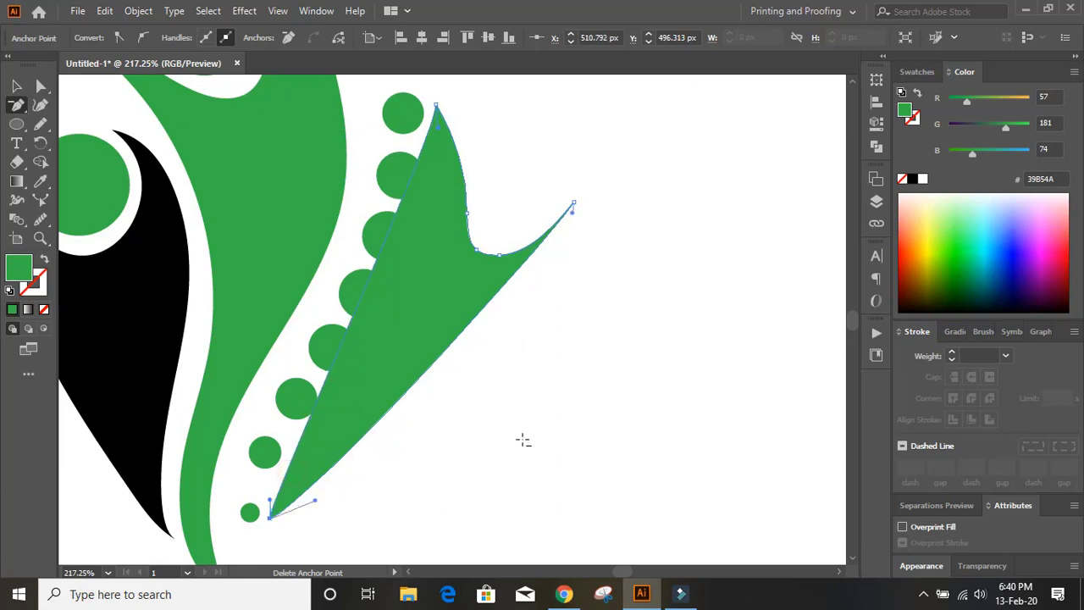
- Reshape the third figure's inner edge to follow the dotted curve and bow its outer edge outward using the direction handles
click(43, 86)
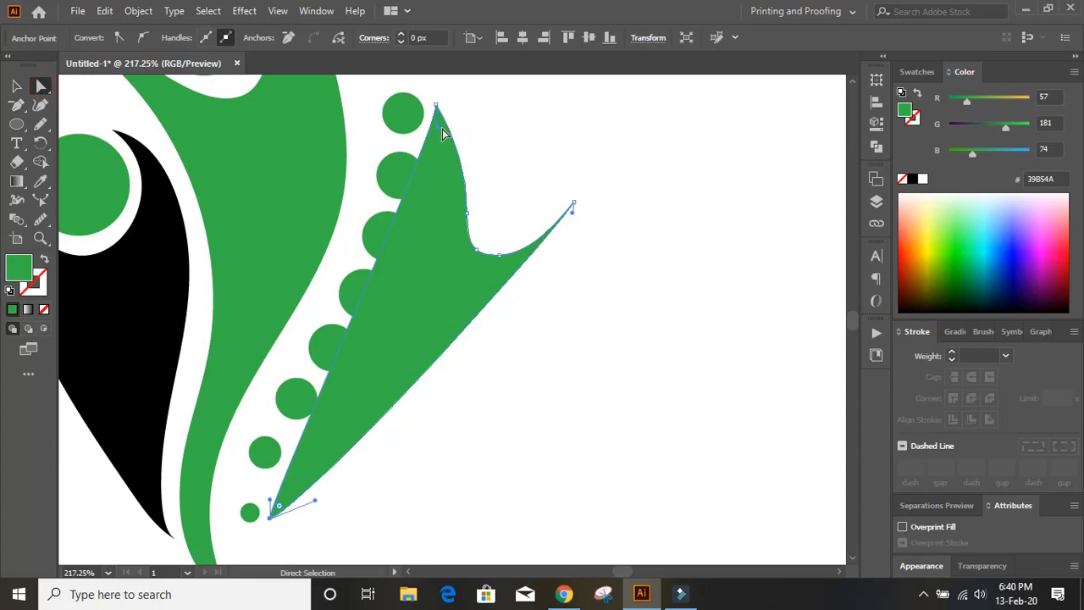
drag(441, 128, 471, 292)
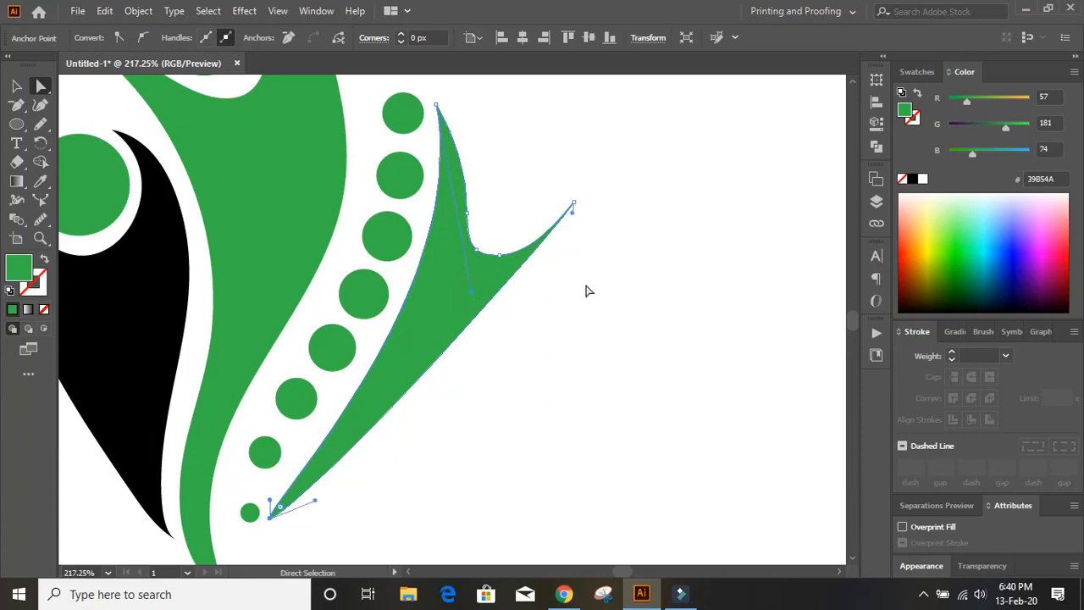
drag(575, 209, 575, 210)
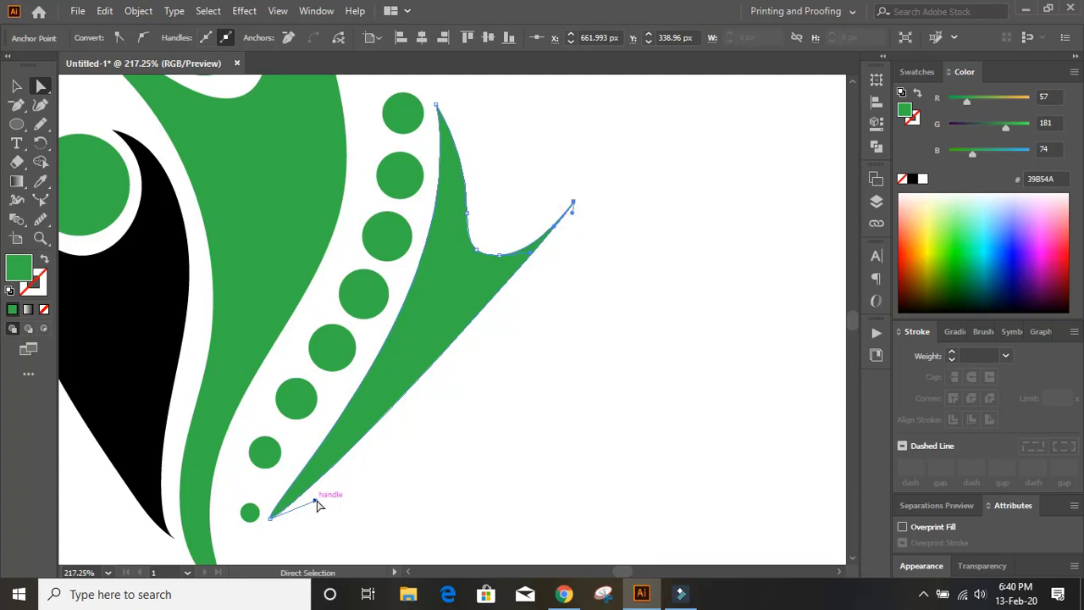
drag(317, 501, 560, 314)
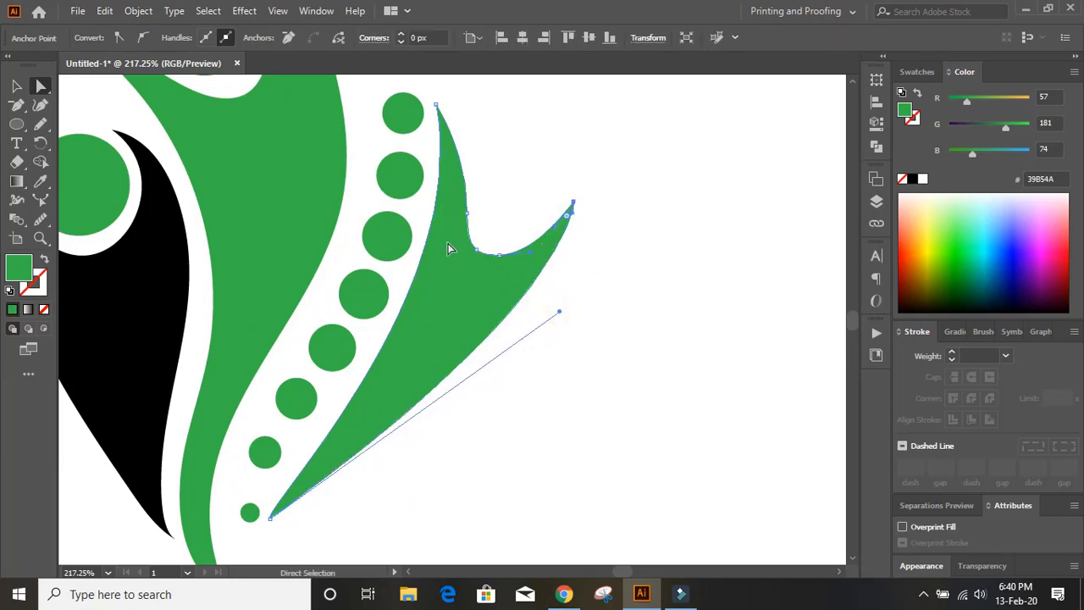
- Delete the anchor point on the upper arm's edge facing the head gap and curve that edge outward with its handle
drag(470, 213, 470, 213)
click(16, 105)
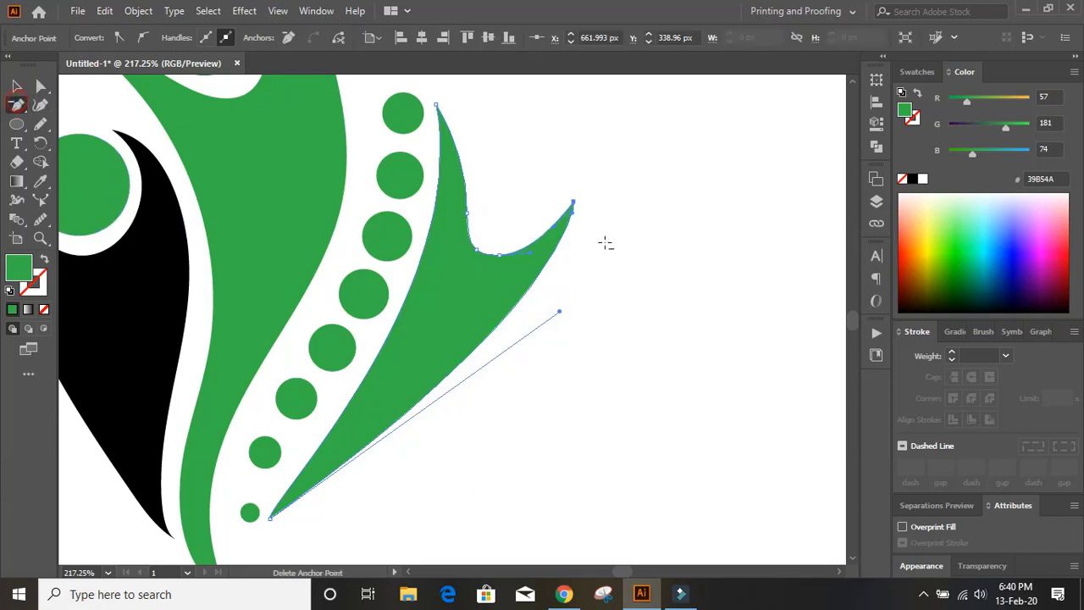
click(471, 213)
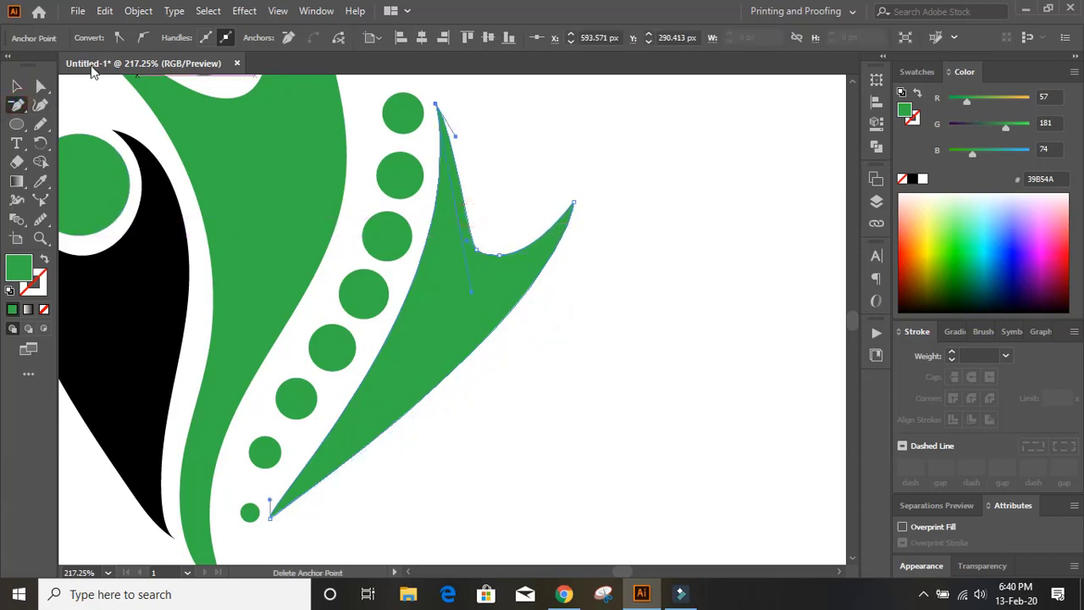
click(41, 85)
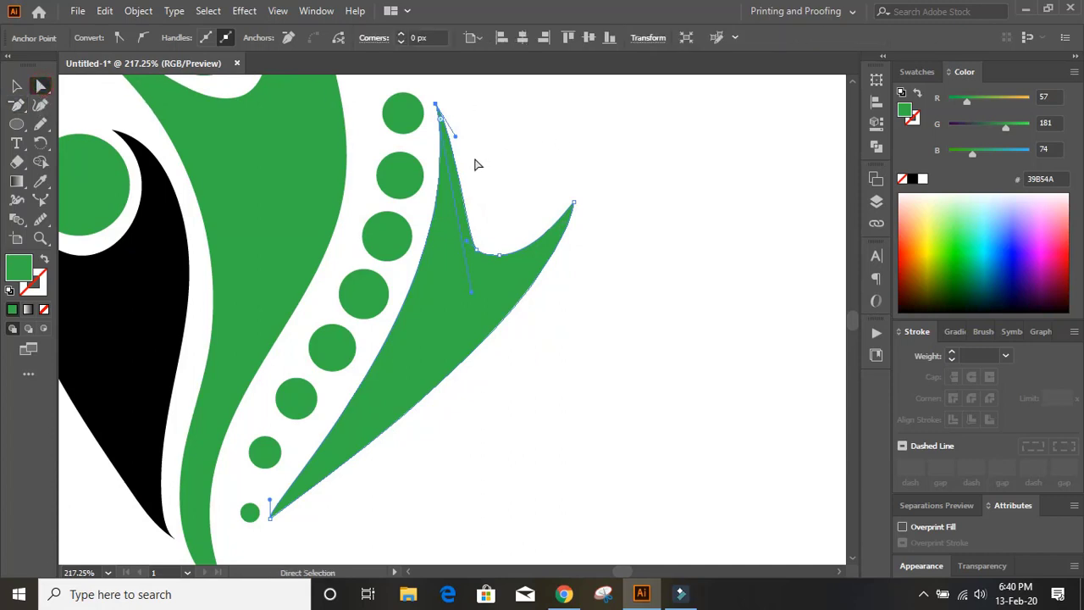
drag(454, 136, 482, 207)
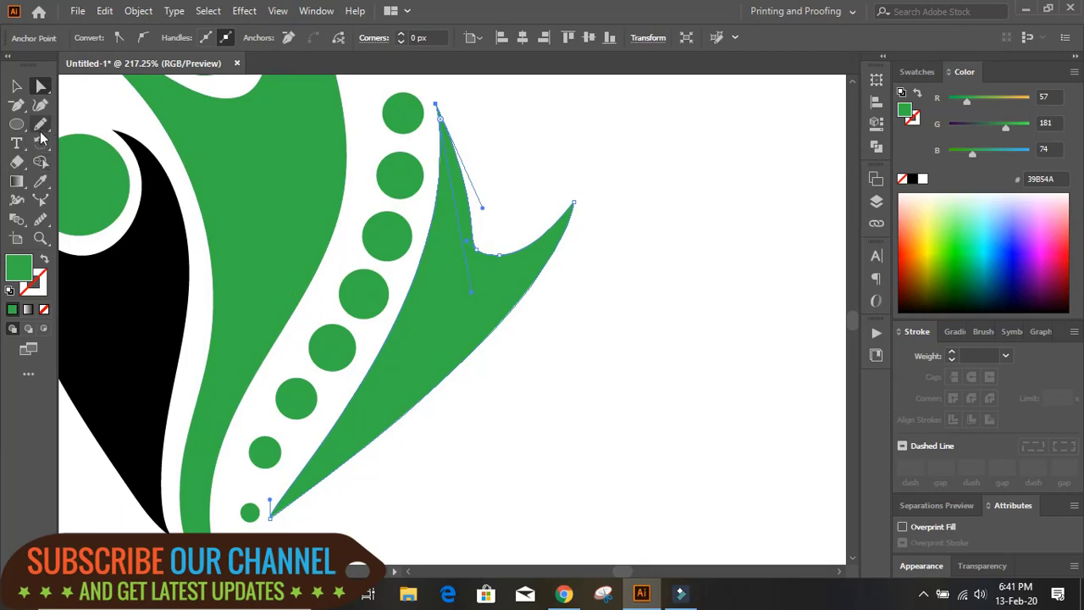
- Smooth the curved hollow between the third figure's two arms with the Smooth tool
click(43, 220)
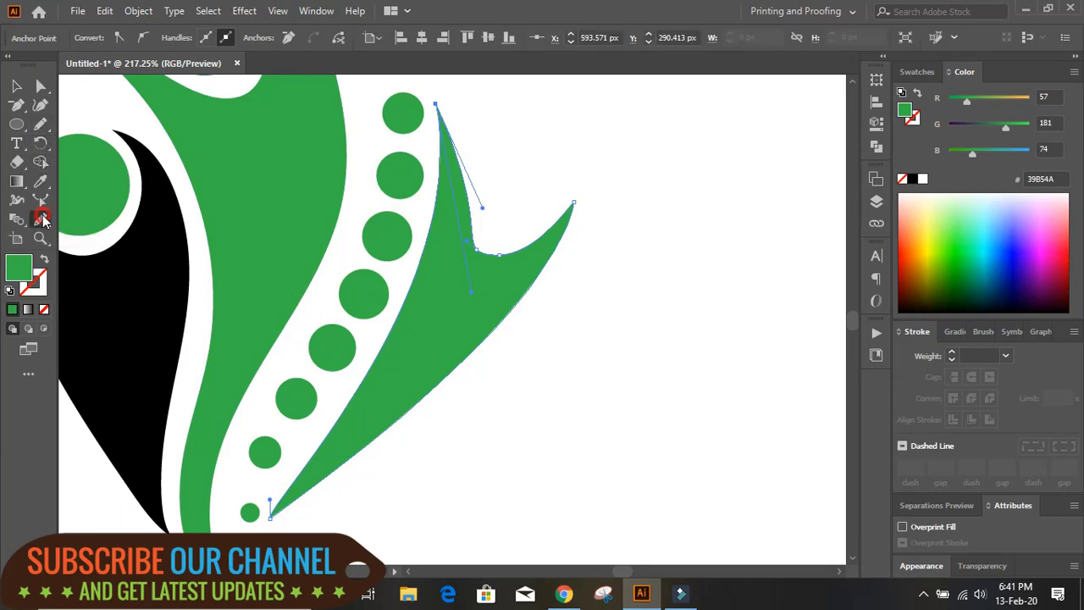
mouse_move(474, 229)
mouse_down()
mouse_move(492, 263)
mouse_move(470, 229)
mouse_move(462, 168)
mouse_move(500, 255)
mouse_move(453, 215)
mouse_move(490, 256)
mouse_move(464, 163)
mouse_move(480, 256)
mouse_move(560, 223)
mouse_move(505, 251)
mouse_move(549, 235)
mouse_up()
click(16, 86)
click(598, 239)
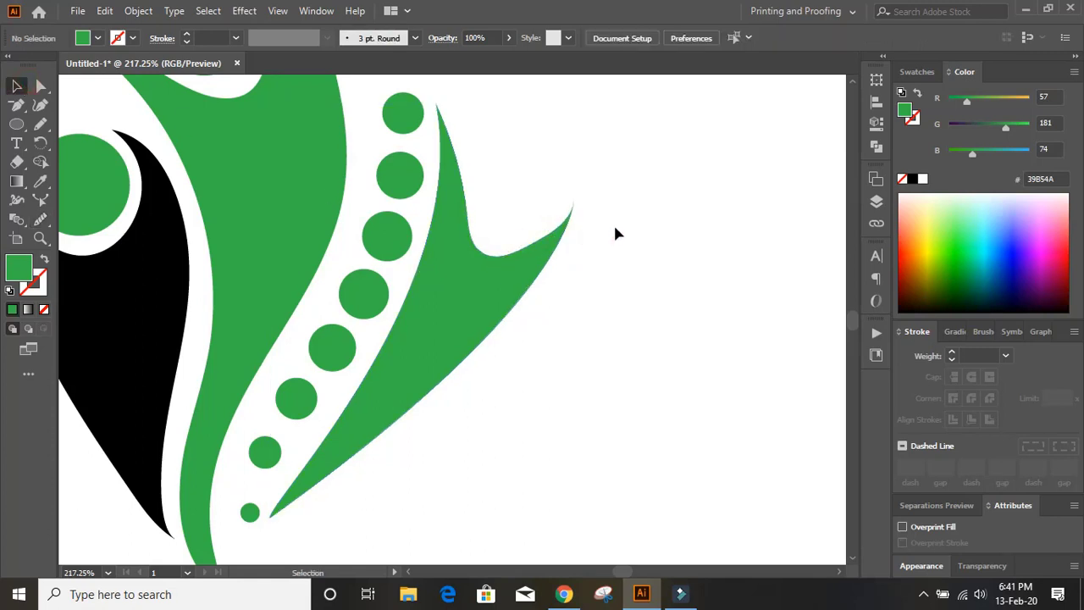
- Copy the middle figure's head circle, scale the copy to about half size, and place it between the third figure's arms
scroll(617, 222, up, 3)
scroll(617, 222, up, 4)
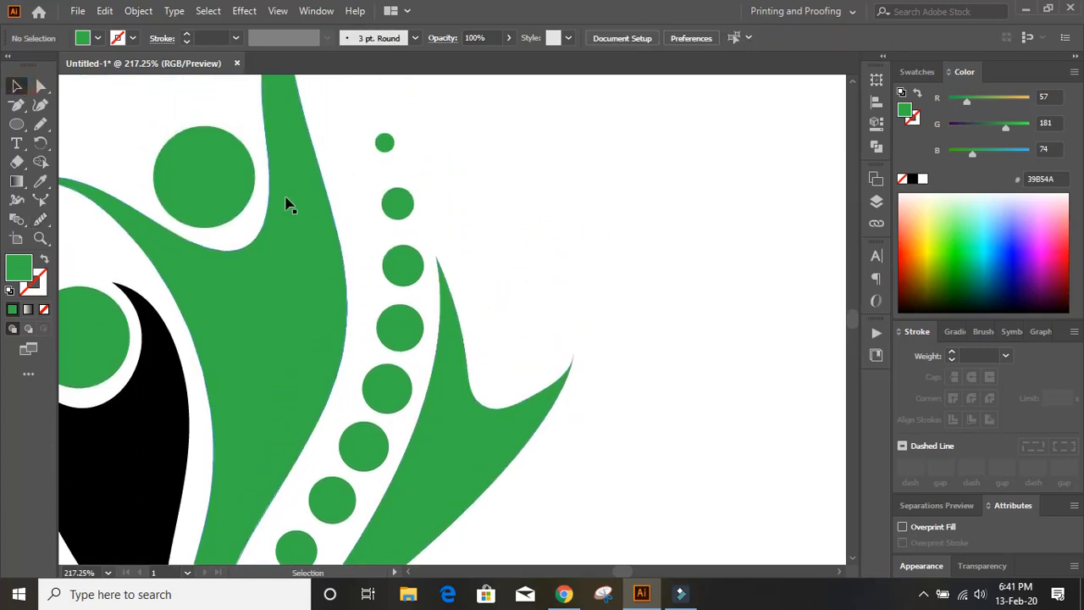
drag(236, 191, 547, 338)
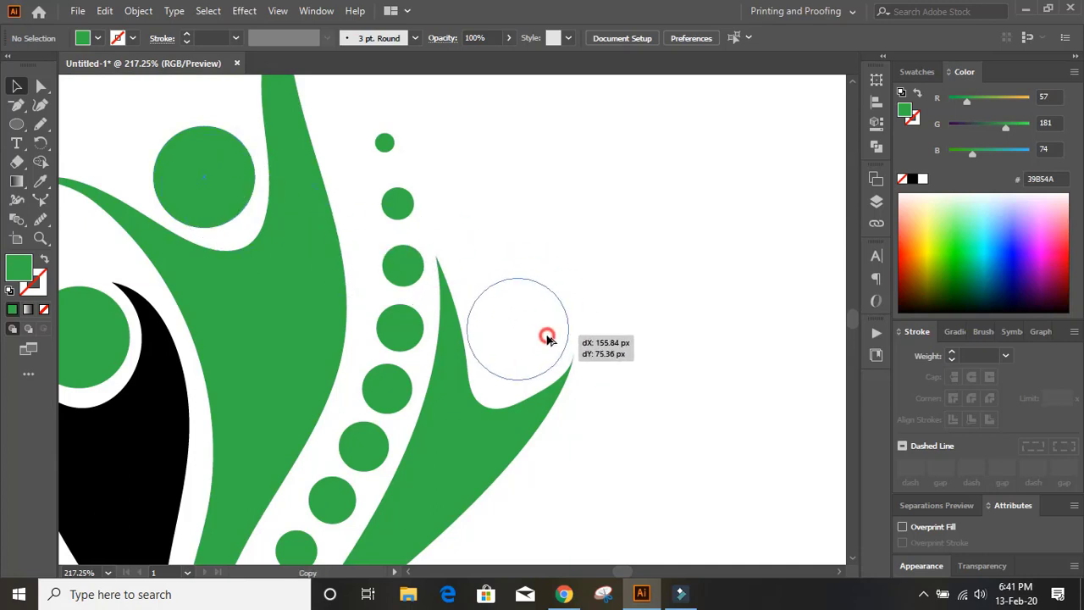
drag(547, 338, 547, 338)
drag(573, 276, 571, 284)
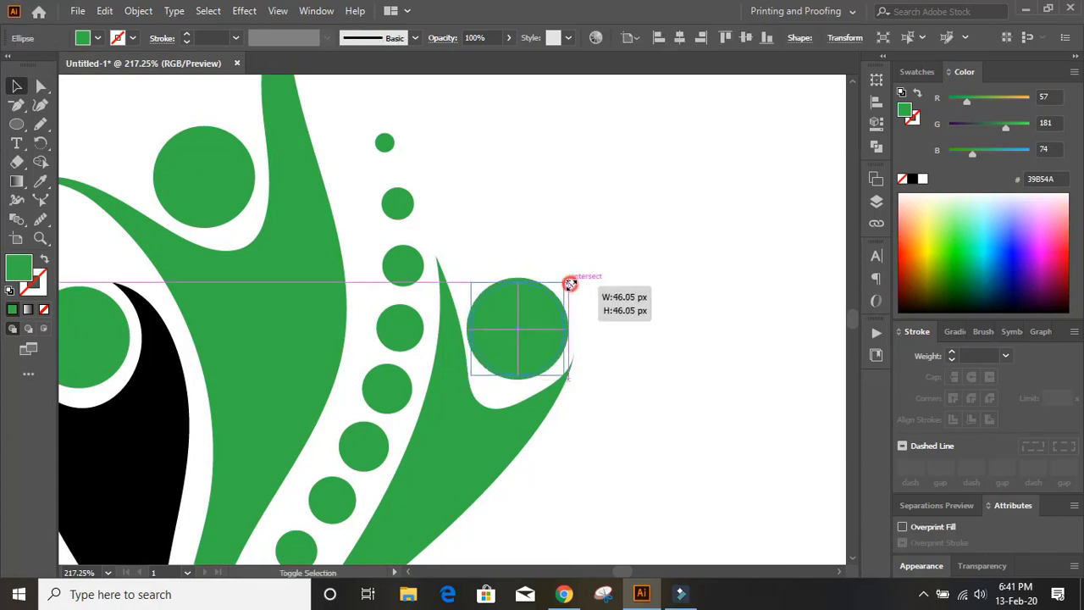
mouse_move(570, 283)
mouse_down()
mouse_move(517, 355)
mouse_move(524, 368)
mouse_up()
key(Left)
click(618, 315)
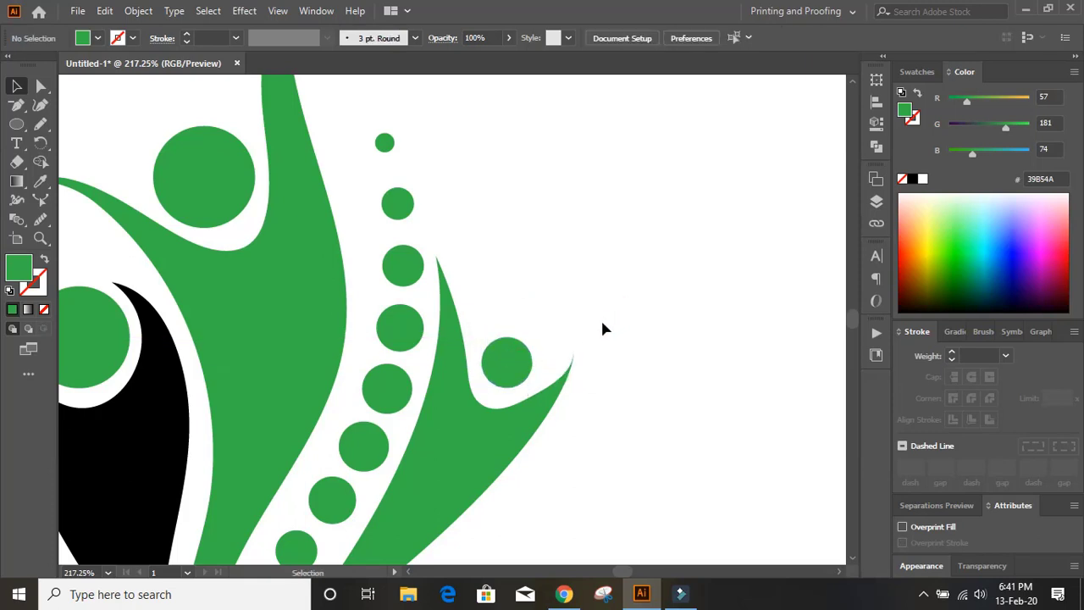
key(ctrl+minus)
key(ctrl+minus)
key(ctrl+minus)
key(ctrl+minus)
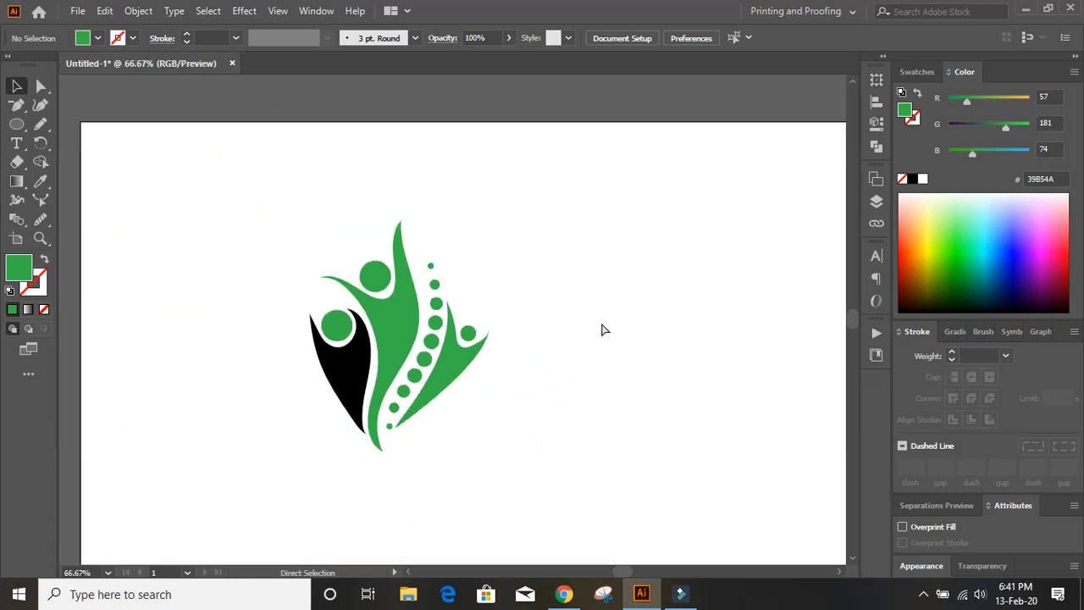
scroll(626, 343, up, 1)
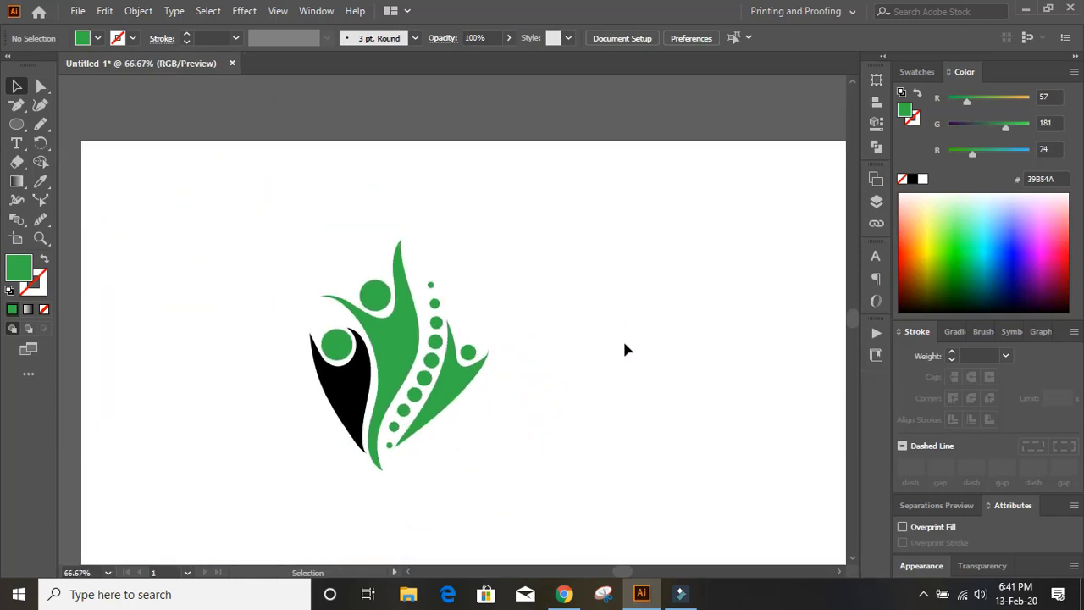
scroll(319, 231, down, 1)
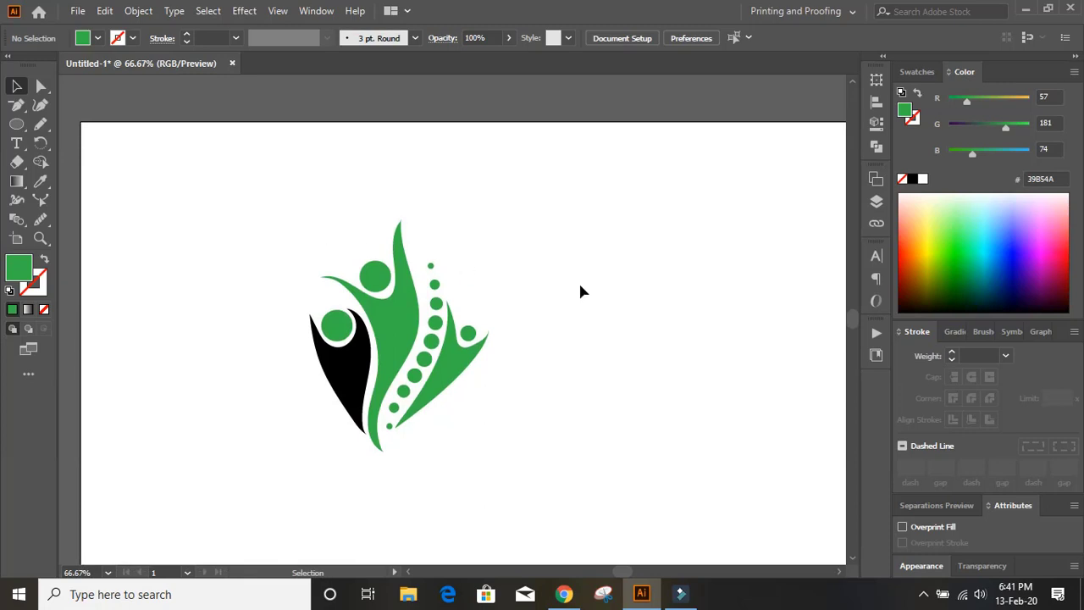
- Draw a closed, pointed green leaf about 68 by 137 px with the Pen tool in the empty area beside the figures
key(ctrl+plus)
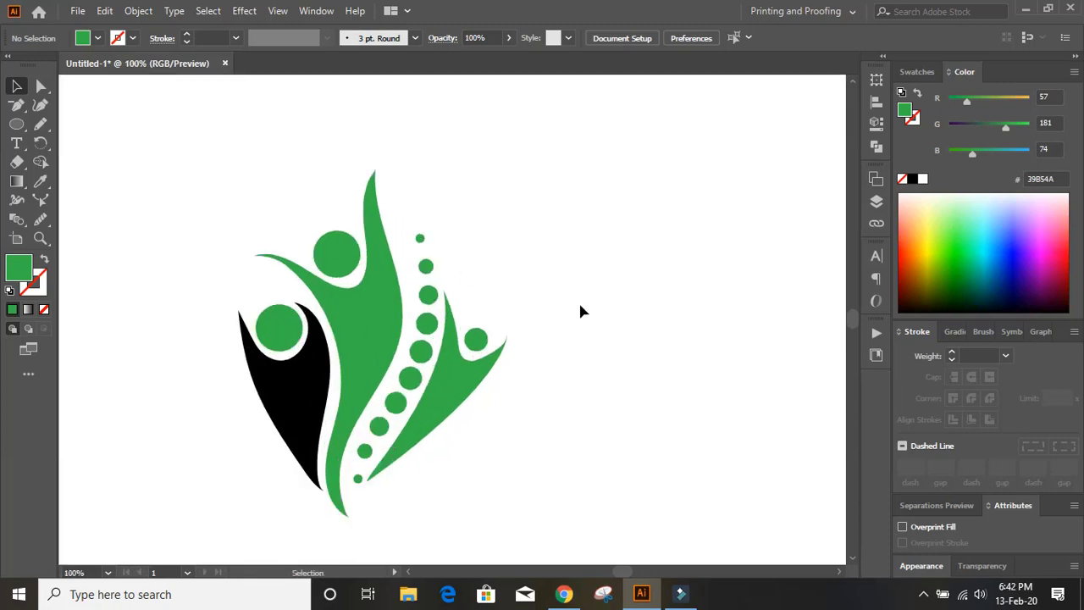
scroll(591, 283, up, 2)
scroll(590, 279, up, 3)
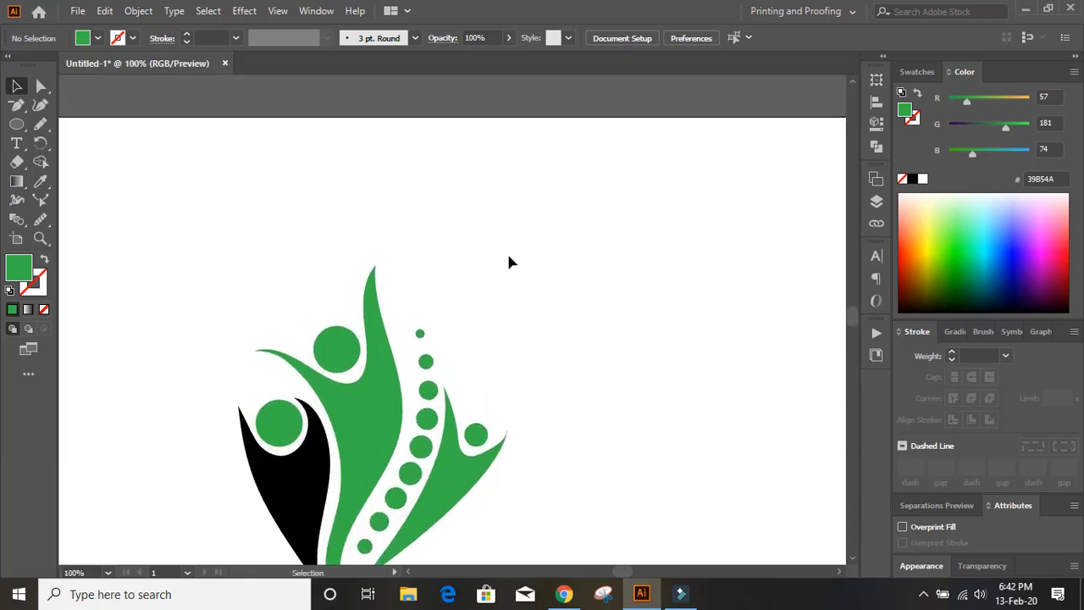
scroll(500, 253, down, 3)
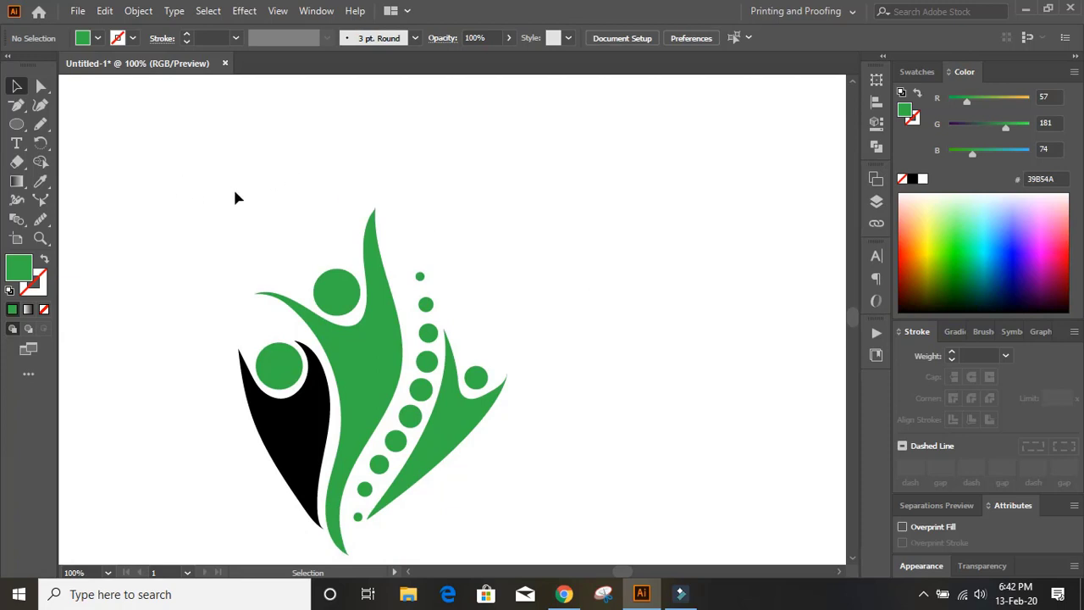
click(17, 104)
click(98, 105)
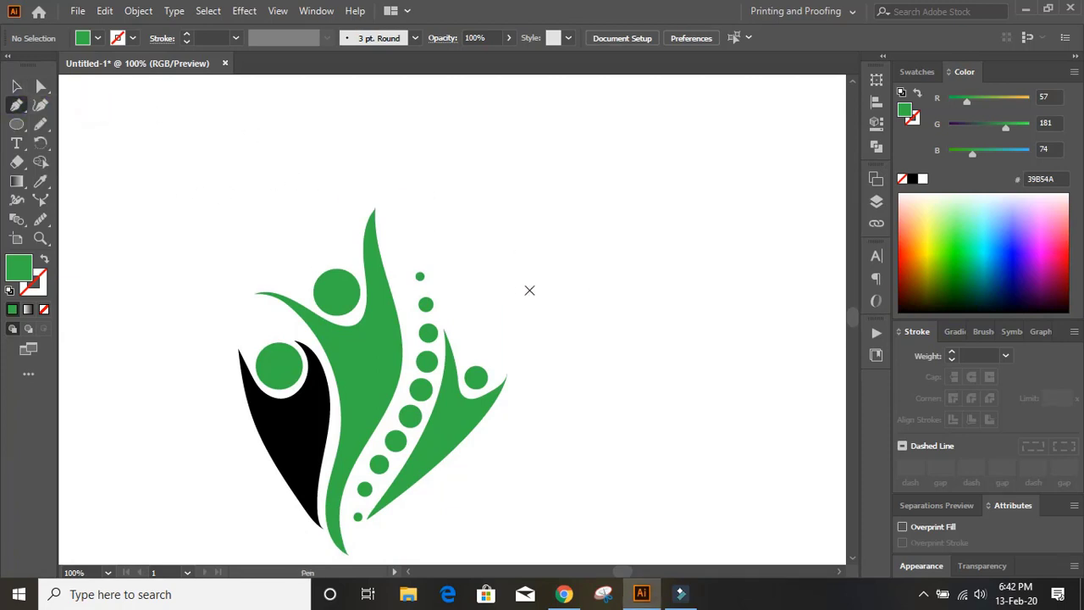
click(528, 302)
drag(546, 175, 615, 99)
click(546, 176)
drag(527, 301, 440, 314)
- Scale the leaf from its center to about 1.75 times its size and move it clear of the third figure
click(16, 85)
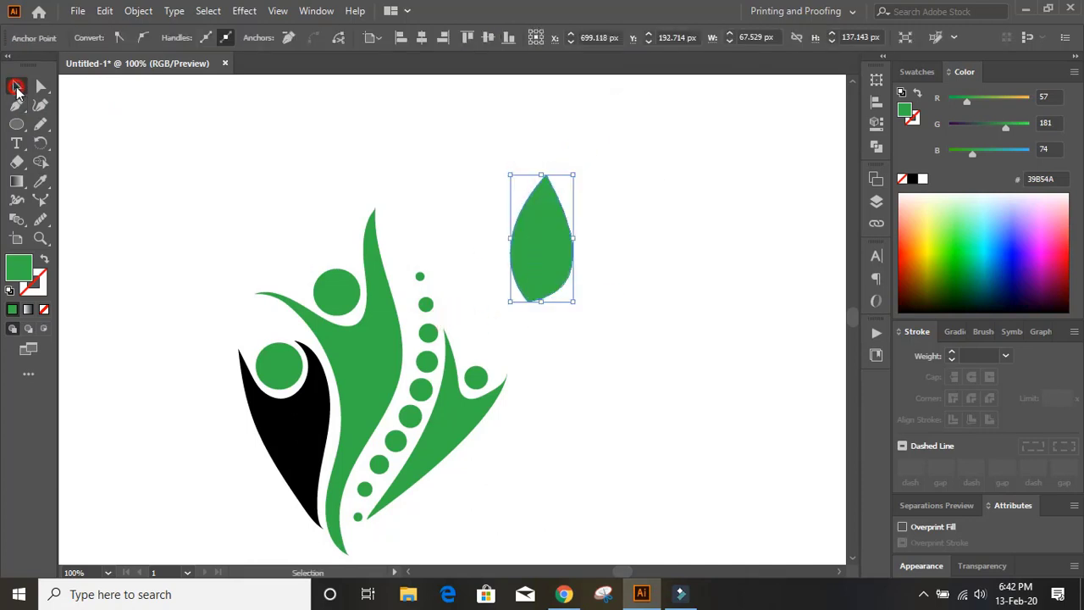
drag(574, 303, 598, 349)
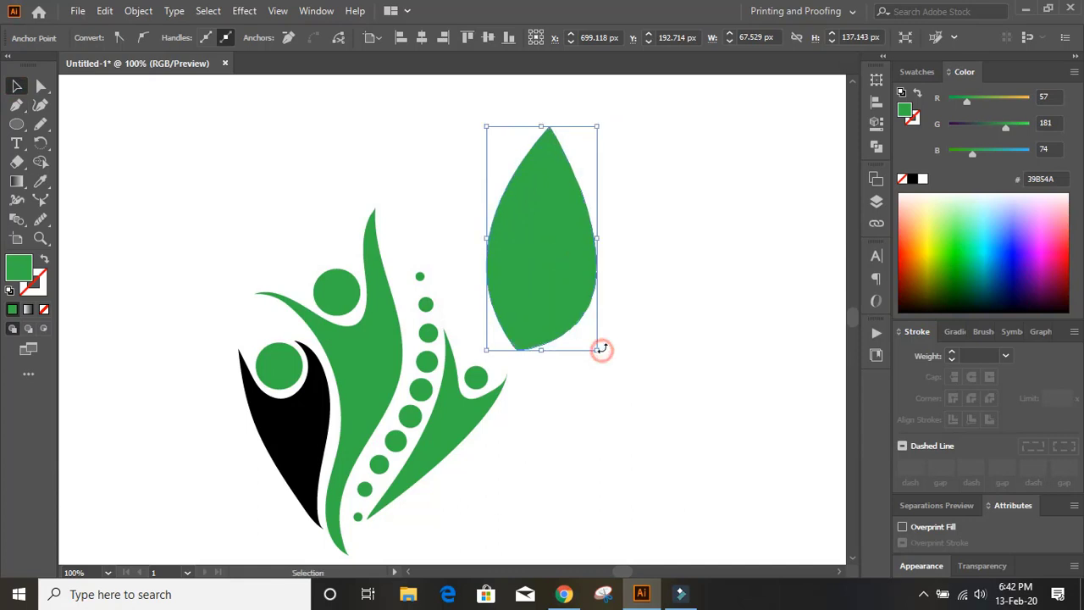
drag(538, 264, 592, 340)
click(684, 331)
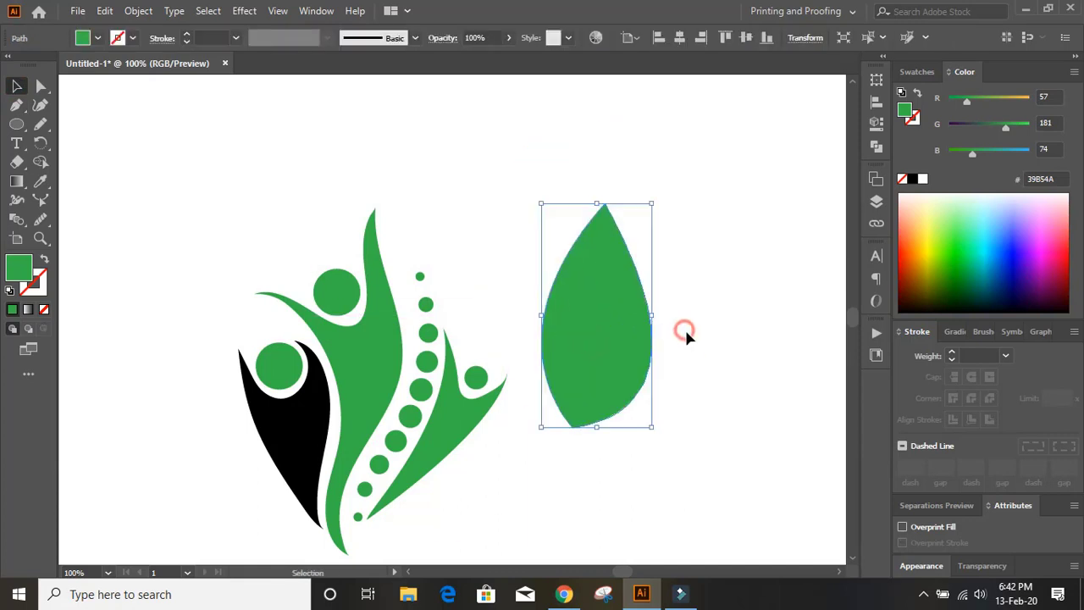
- Draw a curved stem shape with the Pen tool, tapering from below the leaf's base to a point near its middle
click(837, 573)
scroll(677, 363, down, 2)
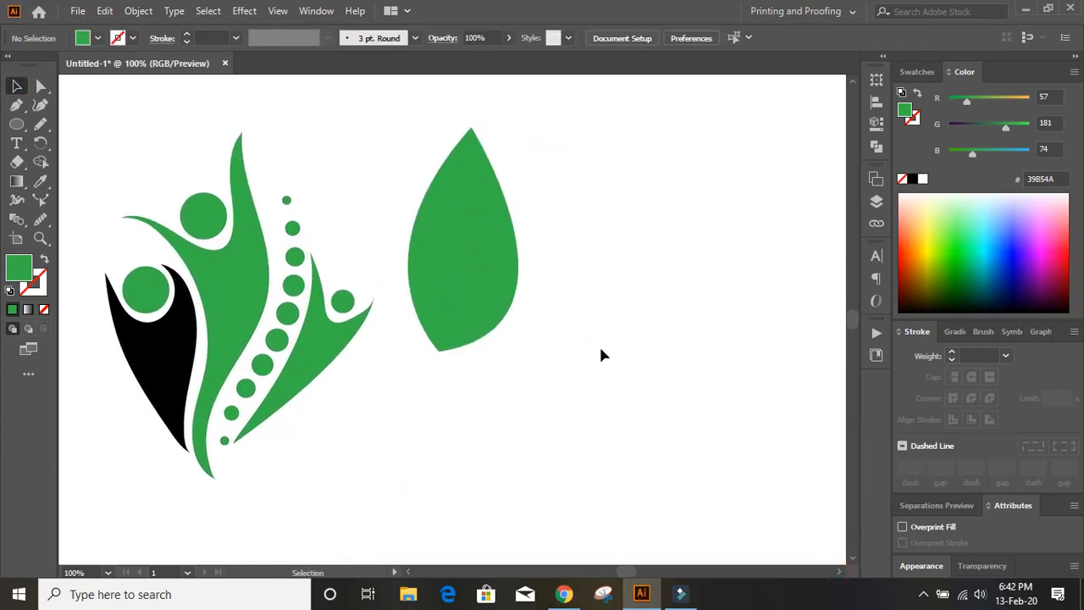
click(16, 106)
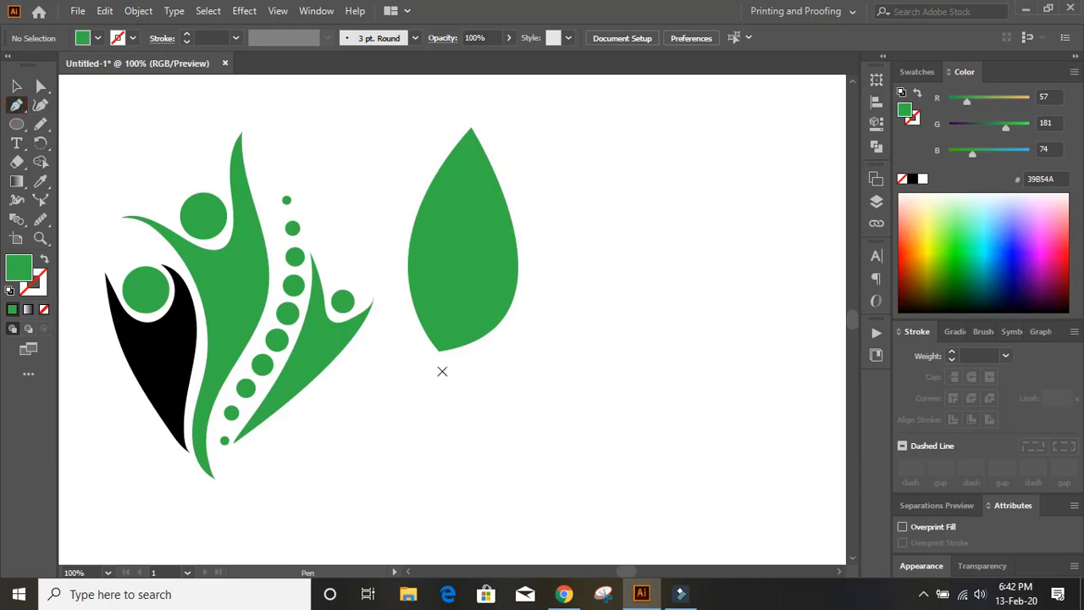
click(420, 372)
drag(459, 214, 455, 317)
scroll(527, 288, down, 3)
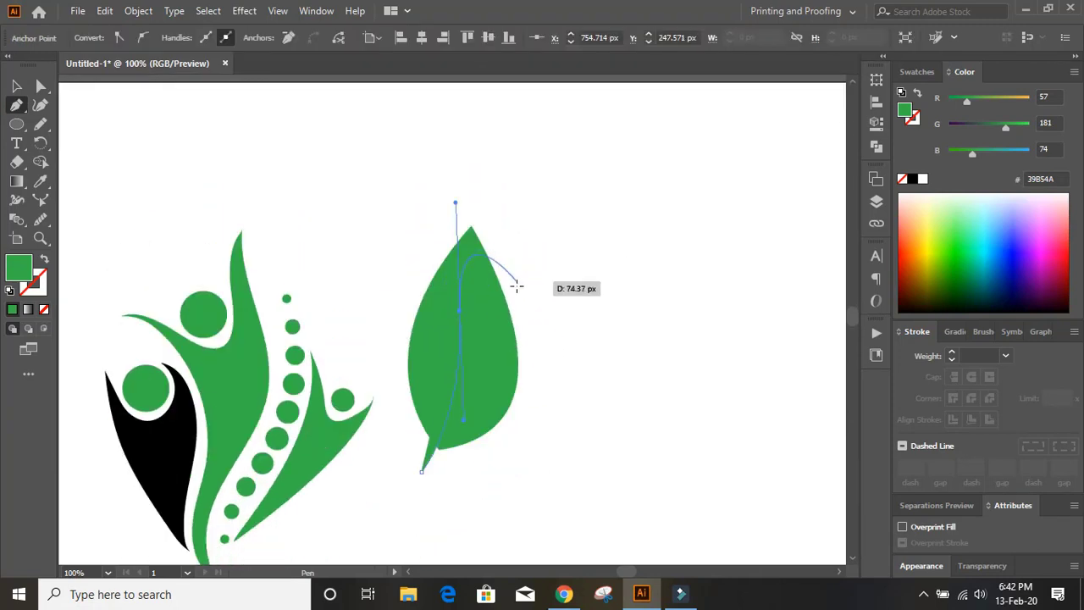
click(426, 486)
- Subtract the stem shape from the leaf with Minus Front to cut a tapering vein into it
click(16, 86)
click(401, 251)
drag(402, 252, 532, 462)
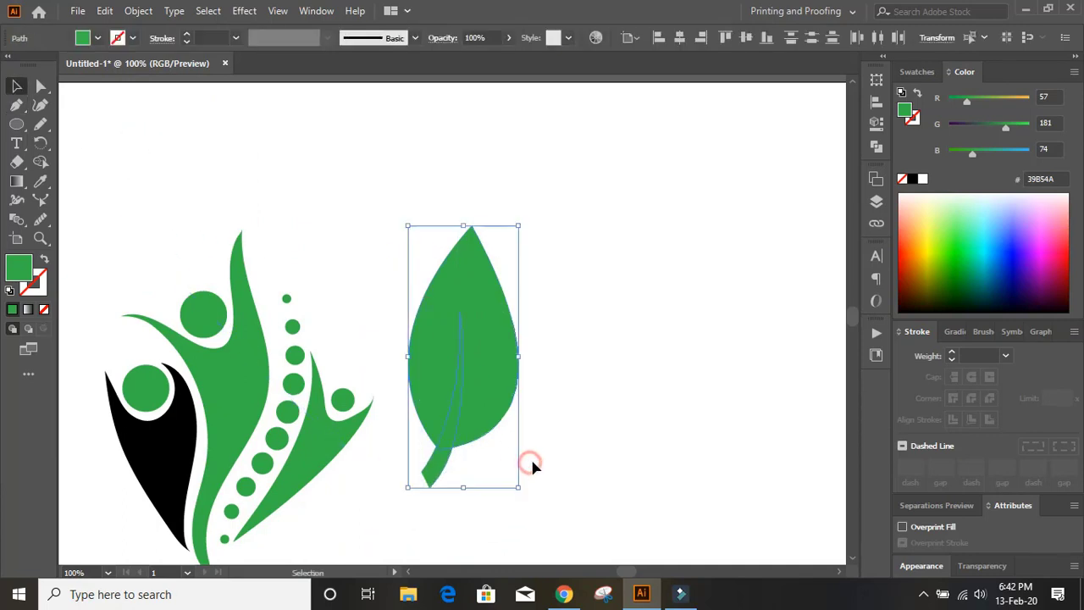
click(877, 146)
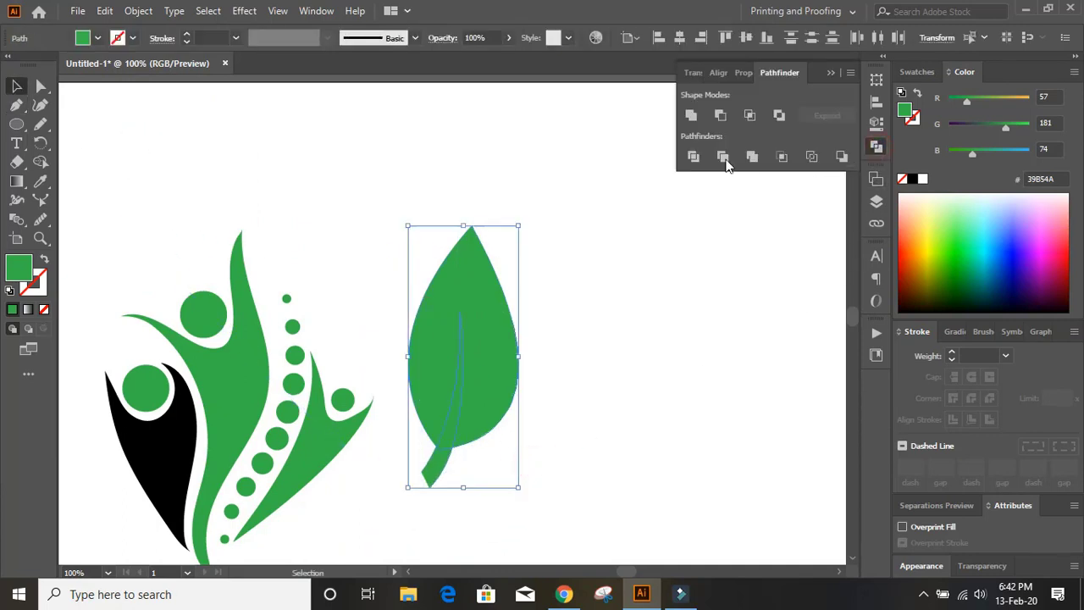
click(720, 116)
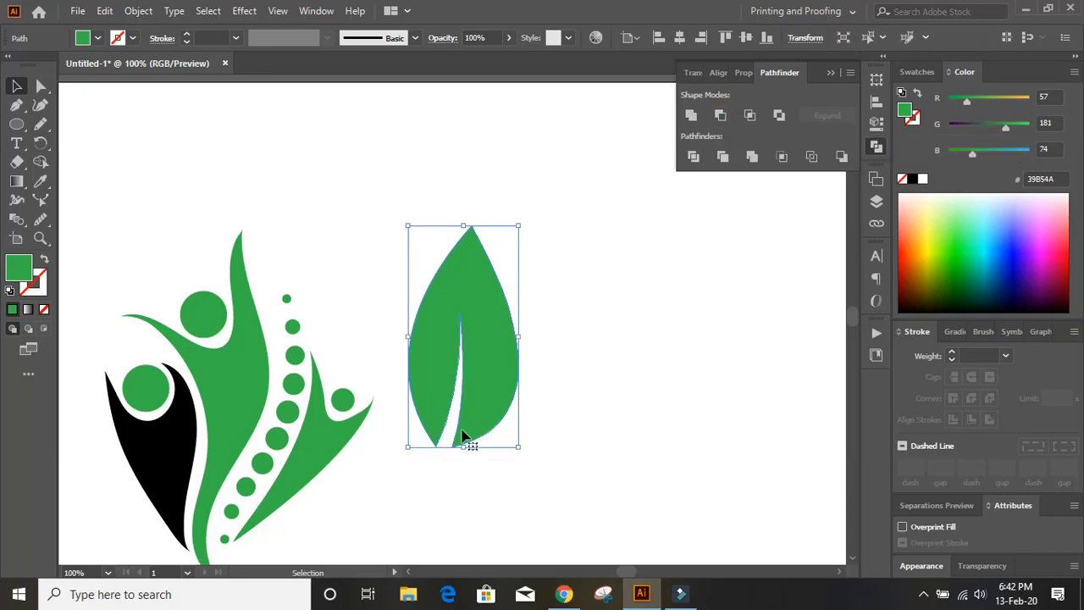
click(828, 74)
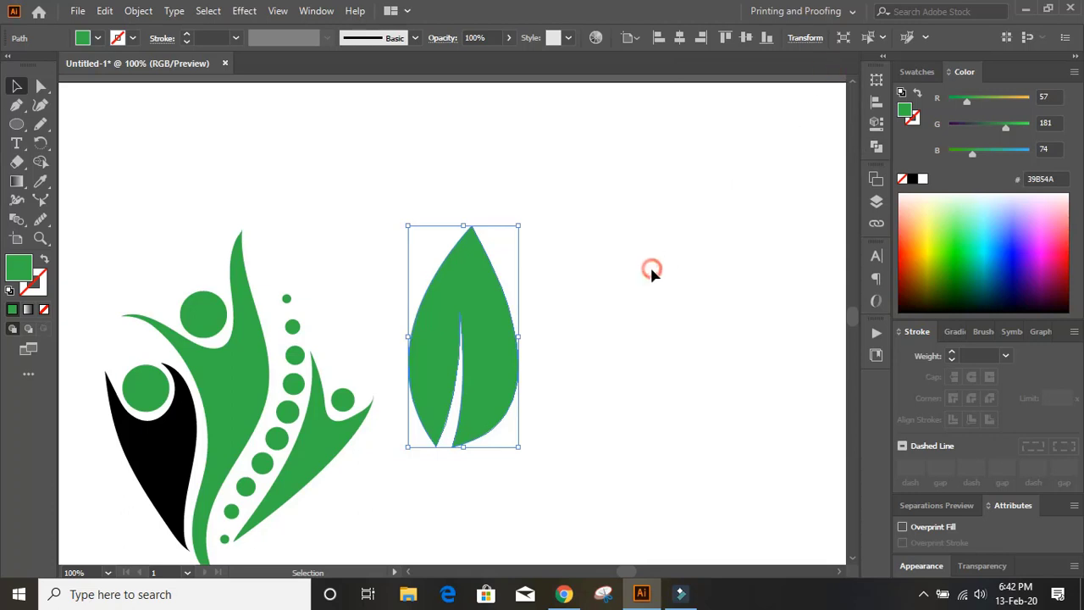
click(648, 269)
- Scale the leaf down proportionally from its center to about 40% of its size
scroll(644, 268, down, 2)
click(487, 216)
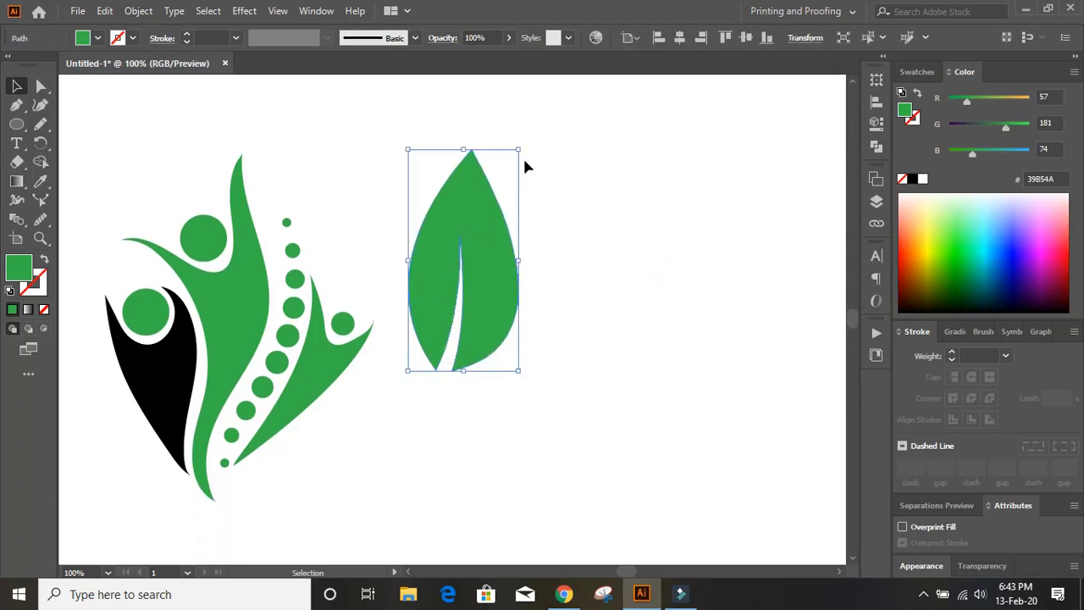
drag(518, 150, 489, 214)
click(570, 330)
- Fill the three figures' bodies and their three round heads with the light blue swatch
click(409, 572)
scroll(544, 406, up, 1)
scroll(518, 341, down, 2)
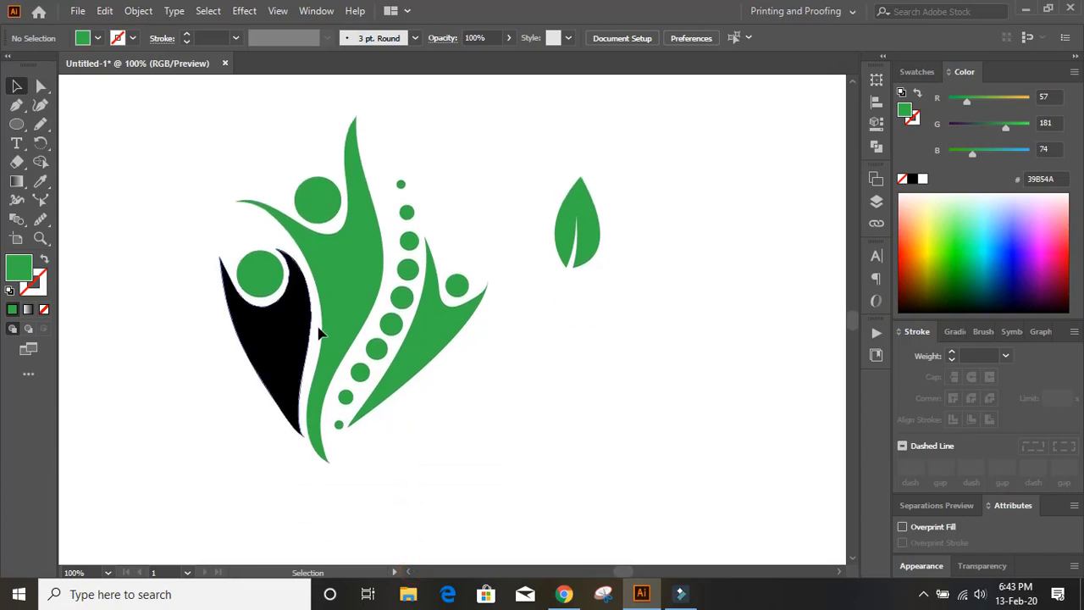
click(267, 349)
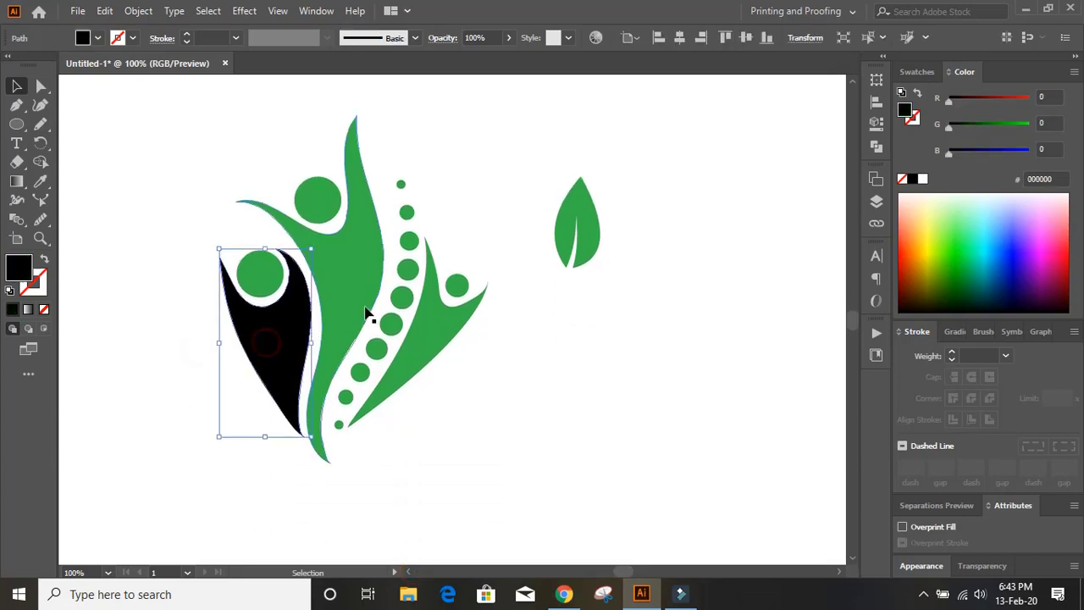
shift+click(360, 282)
shift+click(439, 336)
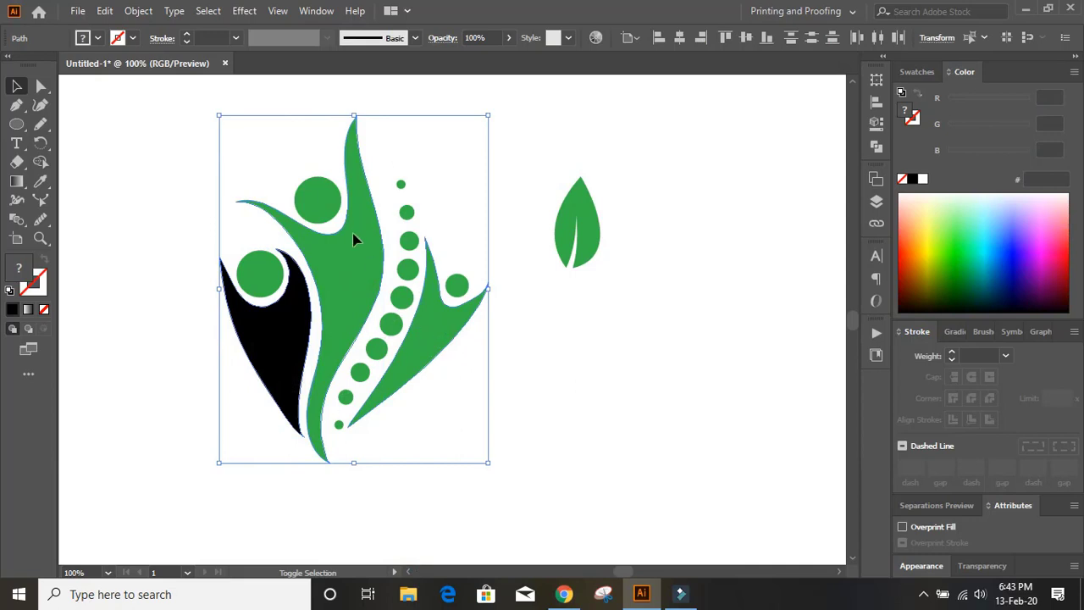
shift+click(330, 212)
shift+click(455, 286)
click(916, 73)
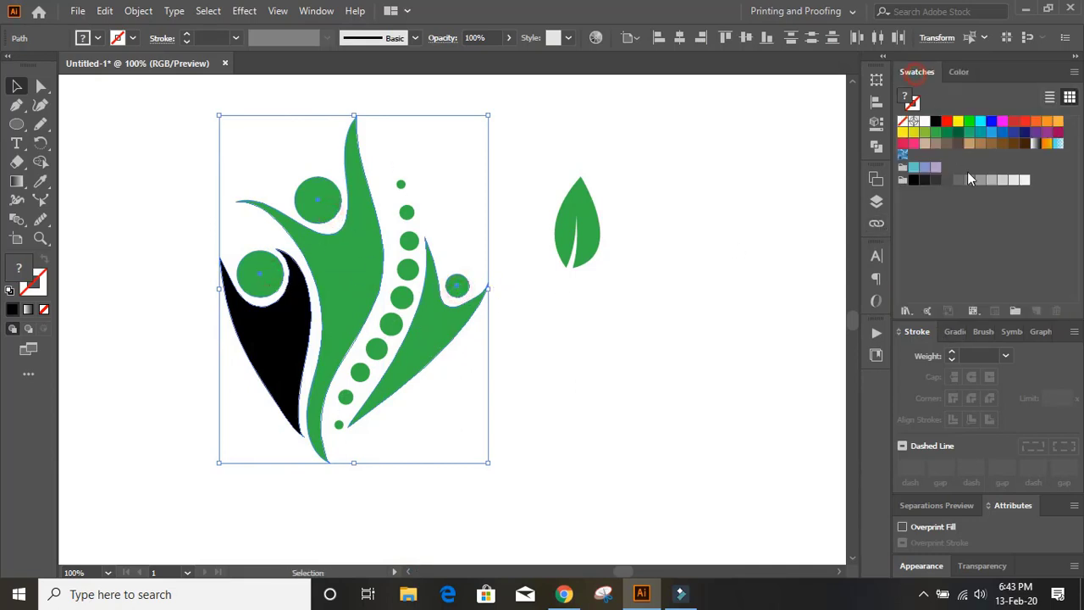
click(992, 134)
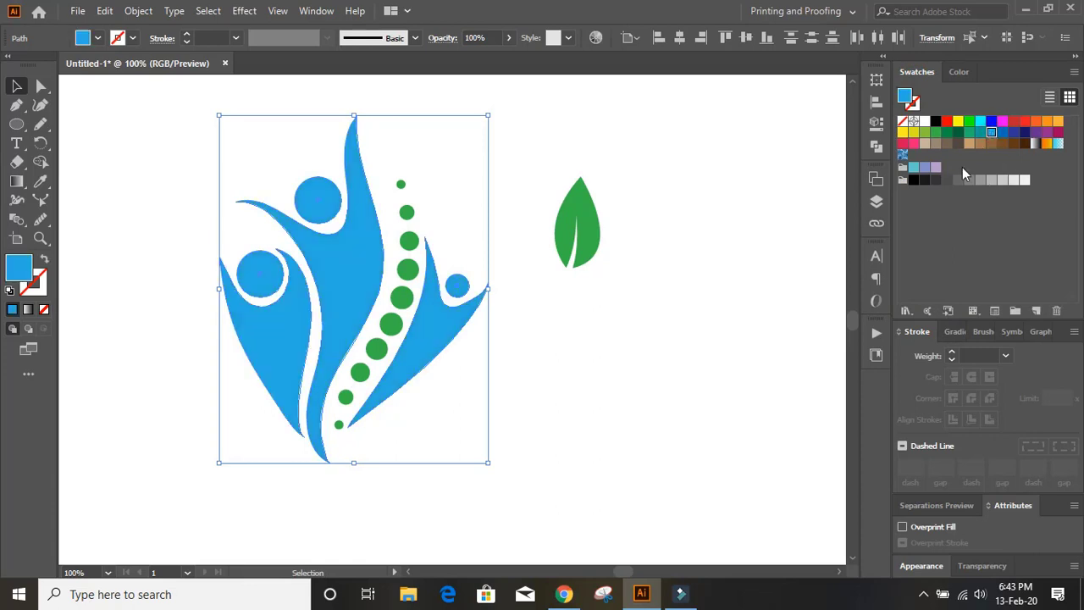
click(594, 351)
- Expand the appearance of the dotted curve between the second and third figures into filled shapes
scroll(594, 351, up, 1)
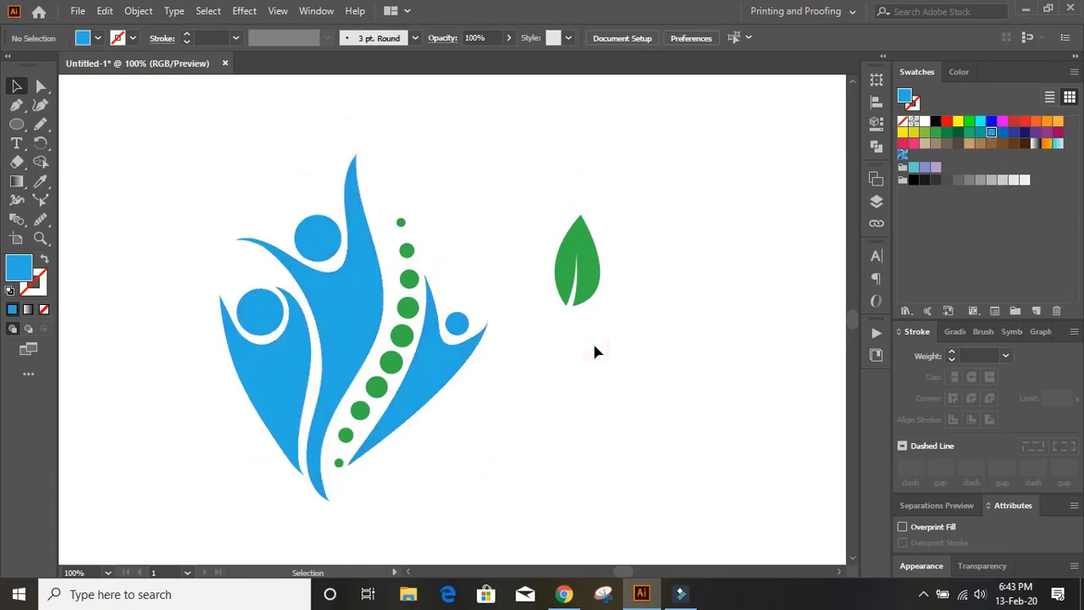
click(408, 308)
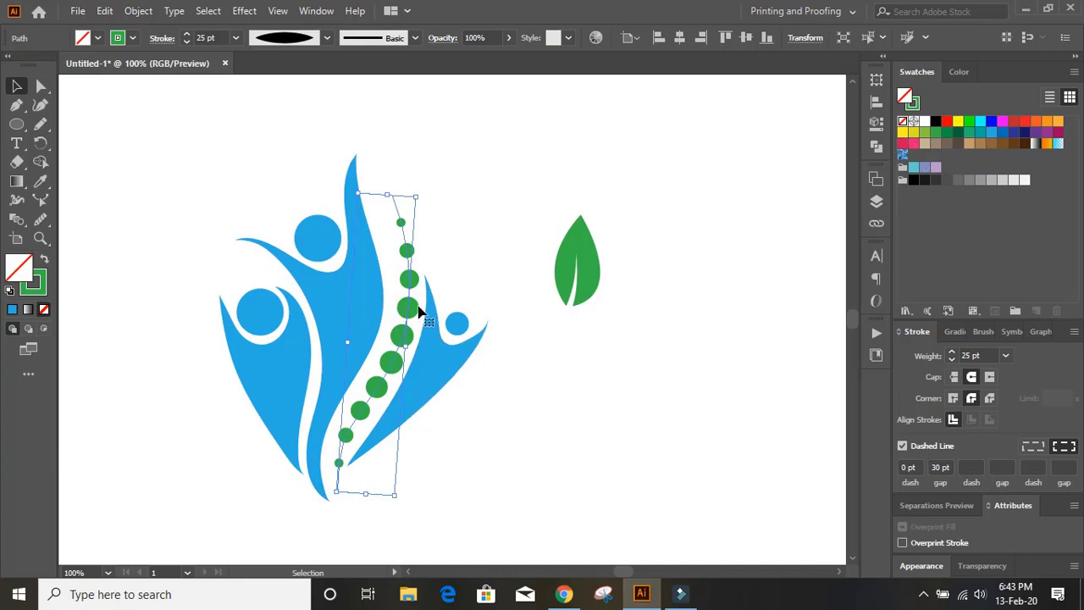
click(138, 11)
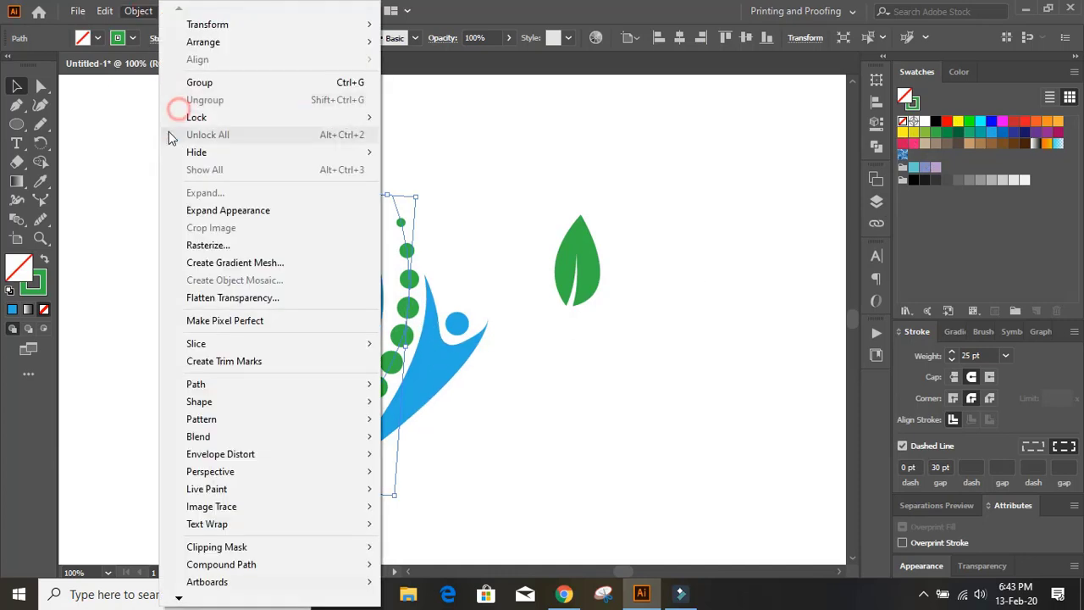
click(239, 217)
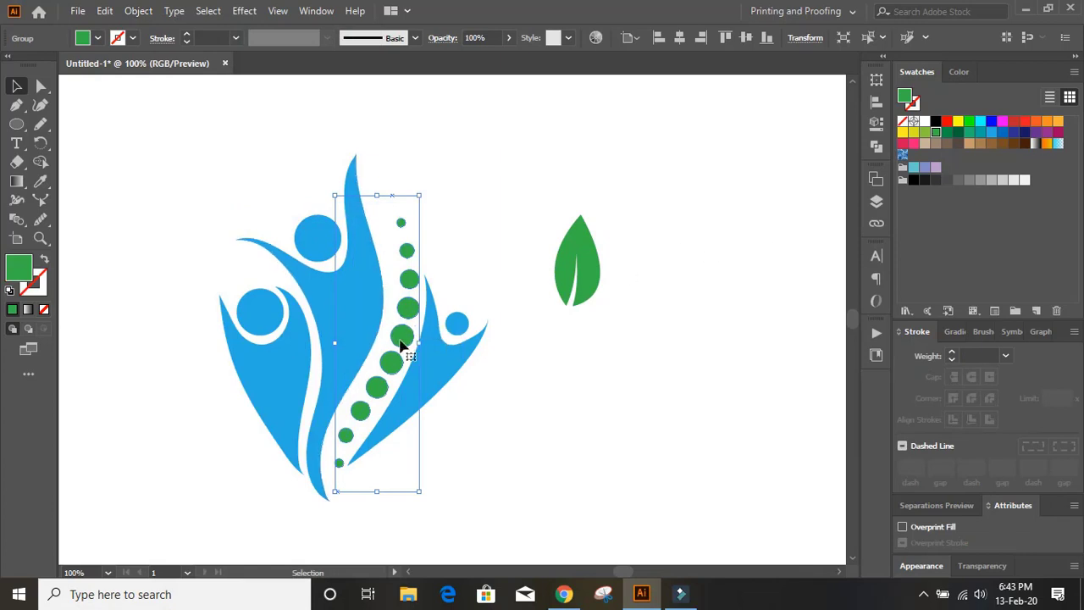
- Try the yellow-green, medium green and bright green swatches on the dots, ending with R=57 G=181 B=74
click(925, 133)
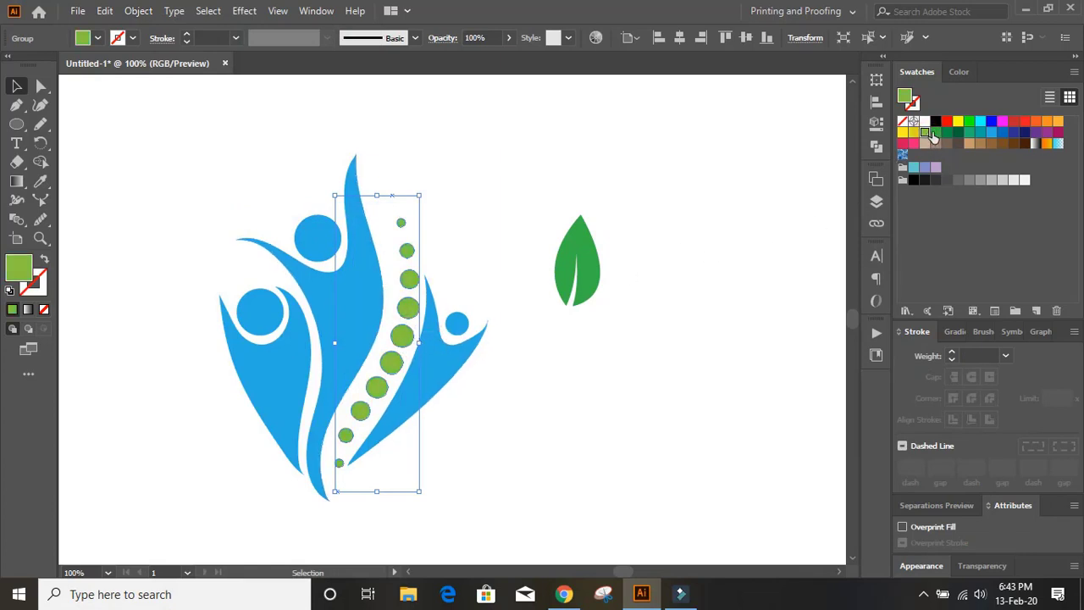
click(935, 138)
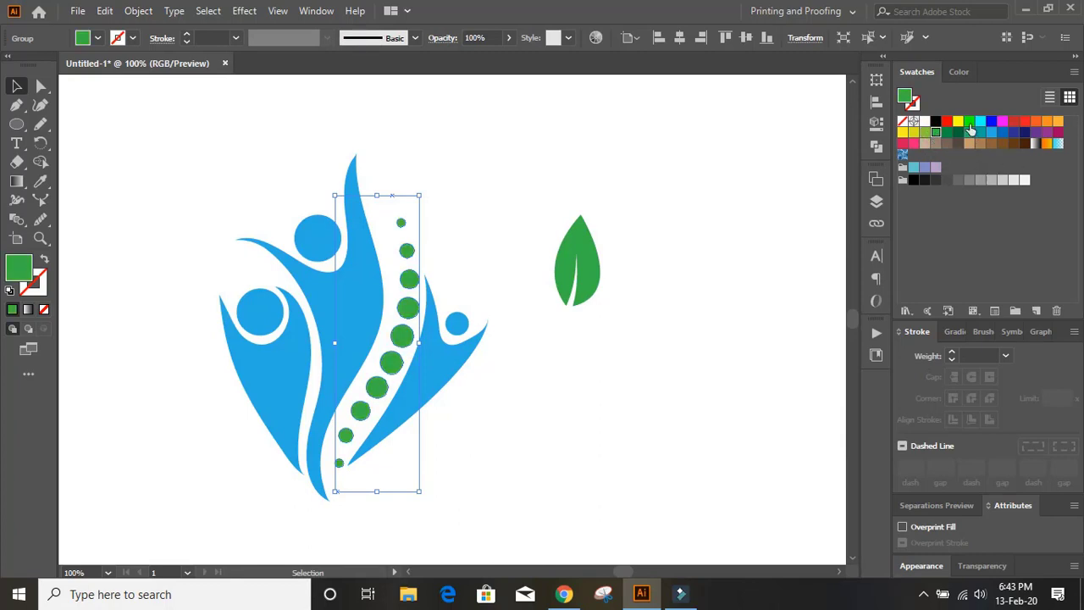
click(969, 124)
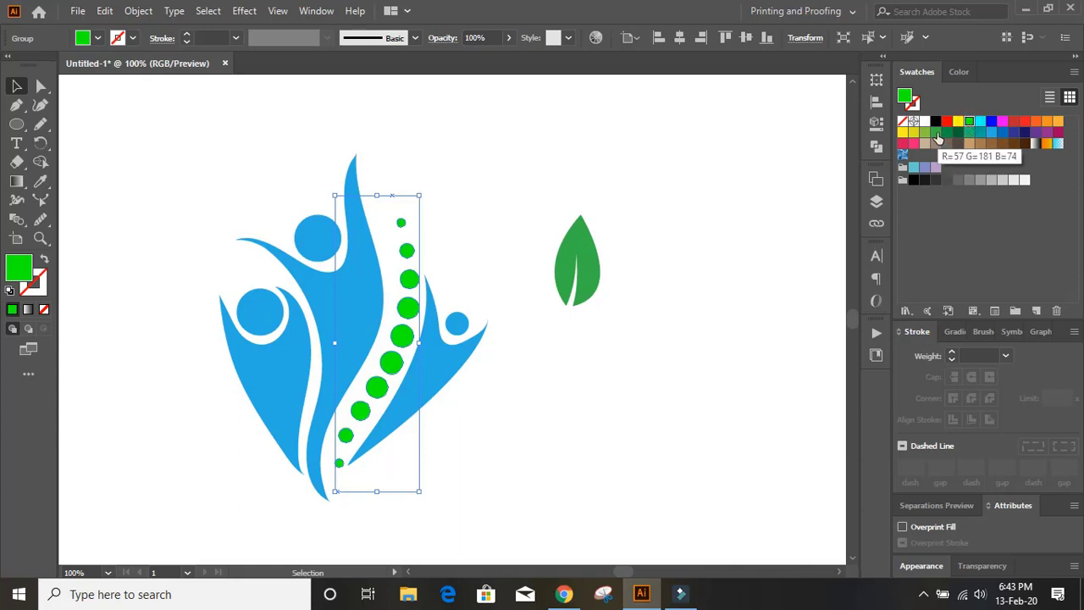
click(936, 134)
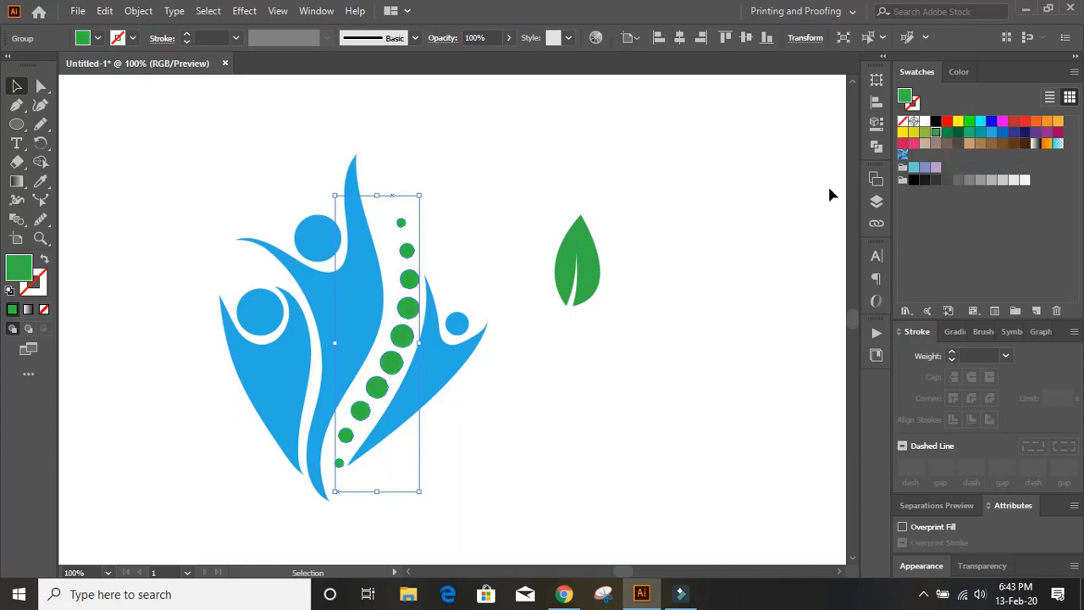
- Set the dots' fill color to R 38, G 221, B 59
click(957, 73)
drag(1005, 128, 1019, 129)
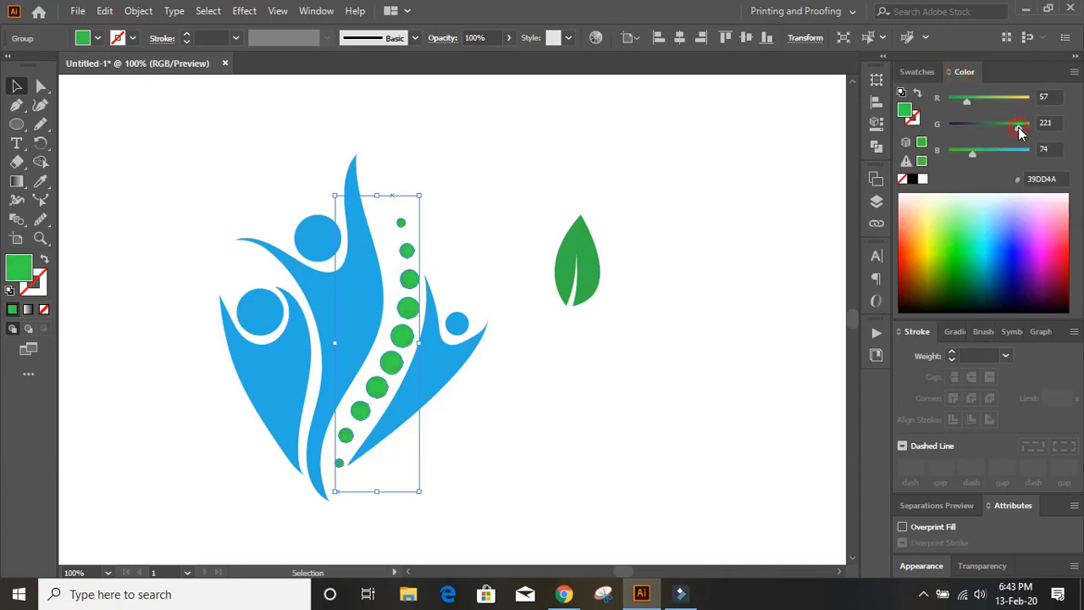
drag(966, 102, 960, 107)
drag(971, 154, 966, 157)
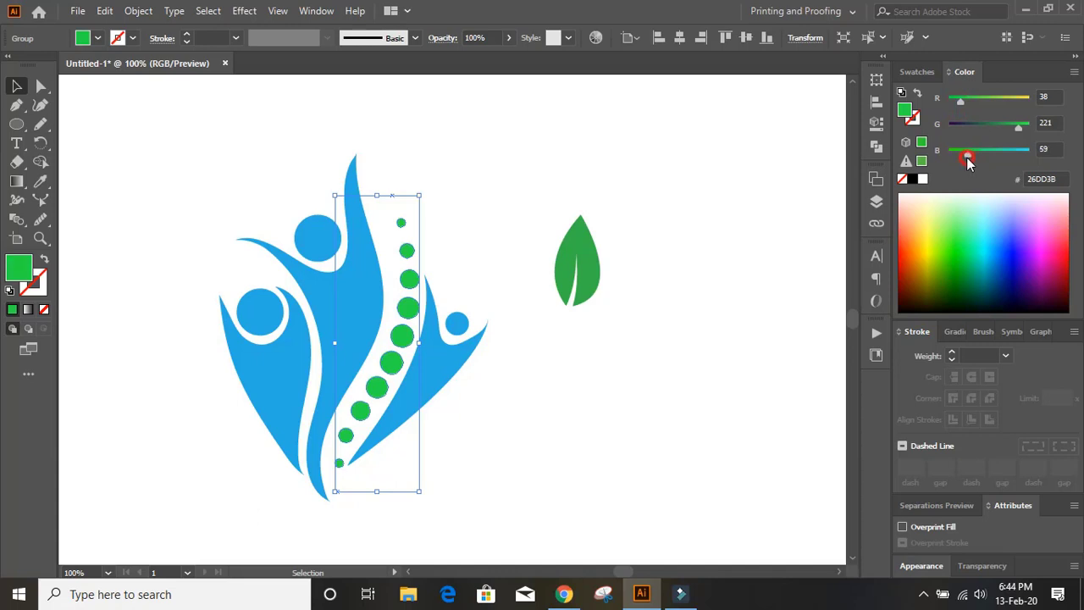
click(668, 311)
- Move the leaf above the first figure, tilt it outward, and place two more upright copies above the middle head and dotted curve
scroll(699, 305, up, 1)
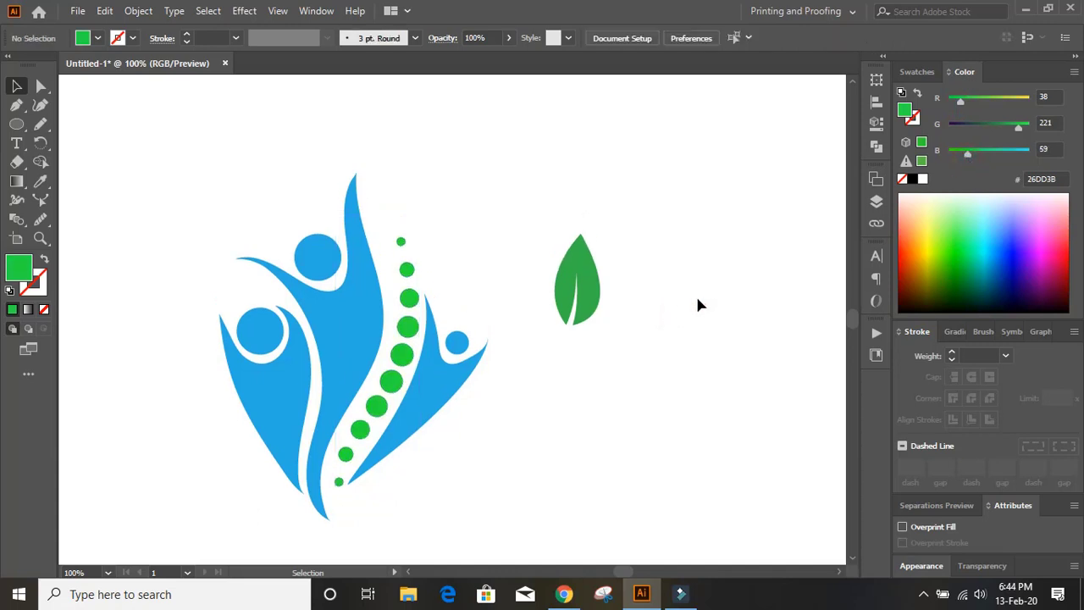
scroll(690, 296, up, 1)
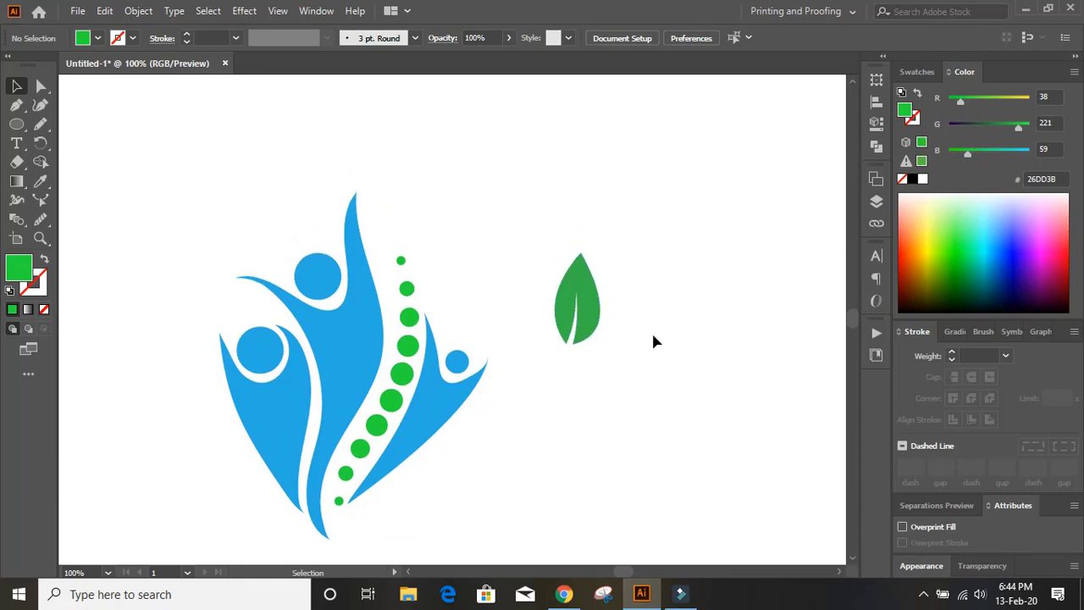
drag(581, 312, 261, 218)
drag(279, 162, 212, 159)
click(319, 158)
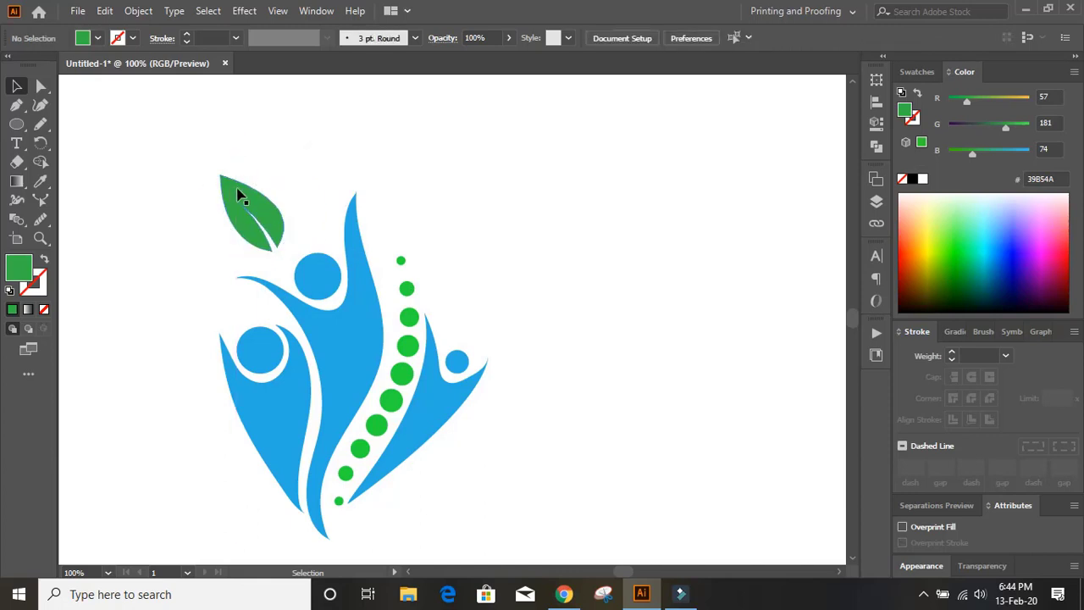
drag(259, 202, 403, 171)
scroll(331, 162, down, 1)
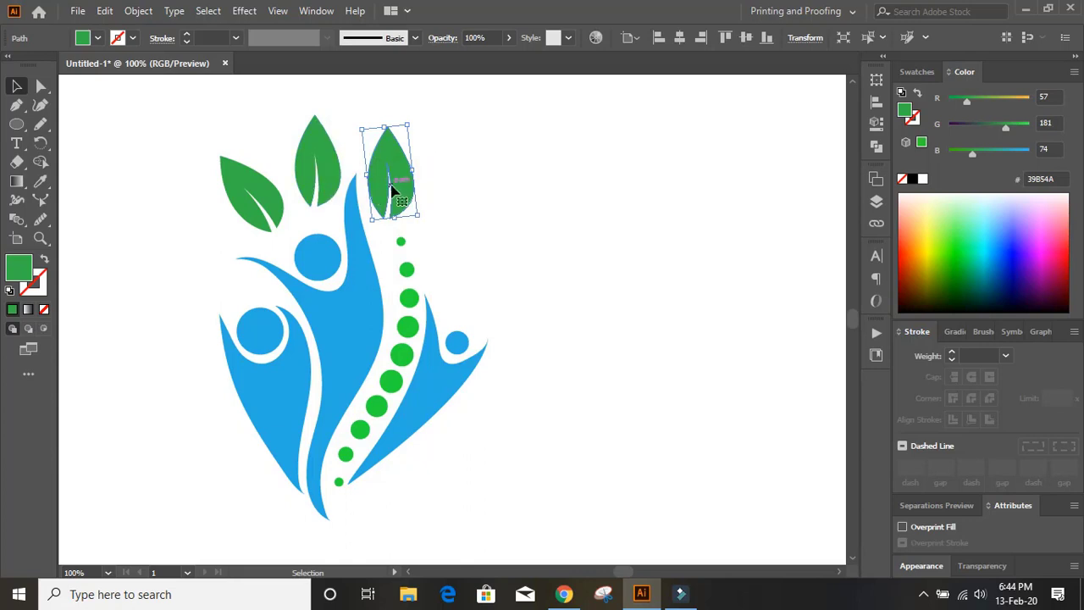
- Reflect the leaf above the dotted curve across the vertical axis
click(40, 145)
click(93, 181)
double_click(41, 143)
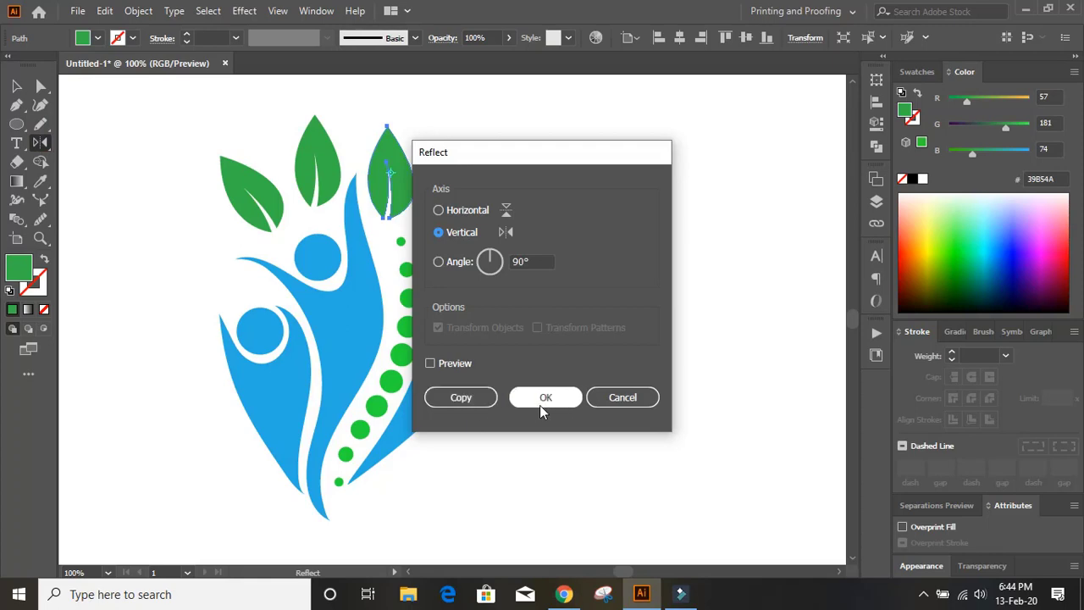
click(476, 398)
key(v)
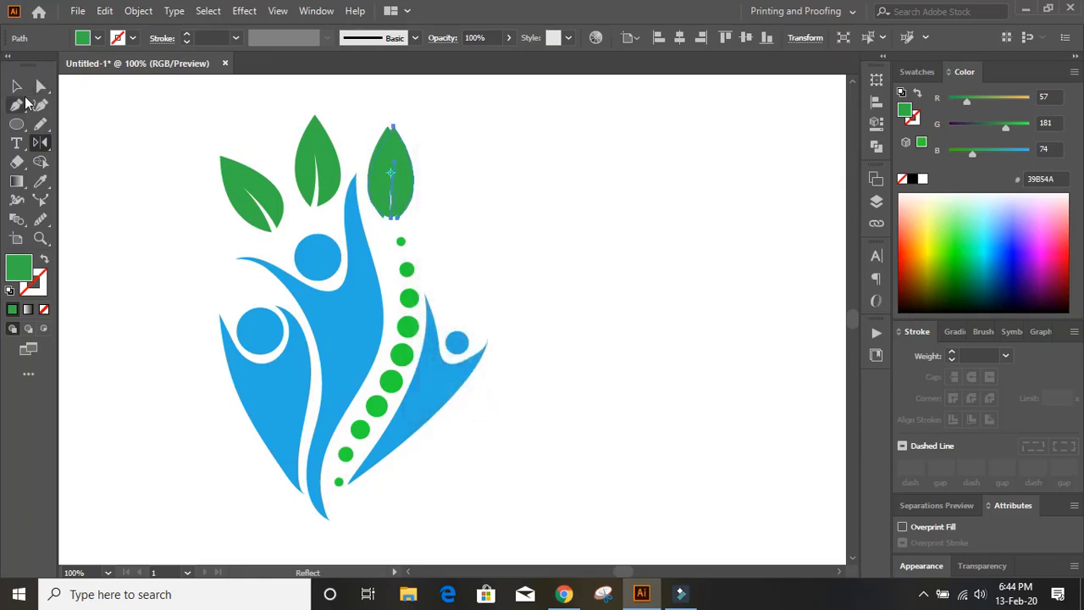
key(ctrl+shift+a)
- Add two more leaves continuing the fan outward from the dotted curve, tilting progressively over the third figure's head
drag(405, 189, 440, 216)
drag(472, 175, 472, 150)
click(560, 204)
scroll(560, 205, down, 3)
click(448, 153)
click(457, 156)
drag(523, 177, 496, 201)
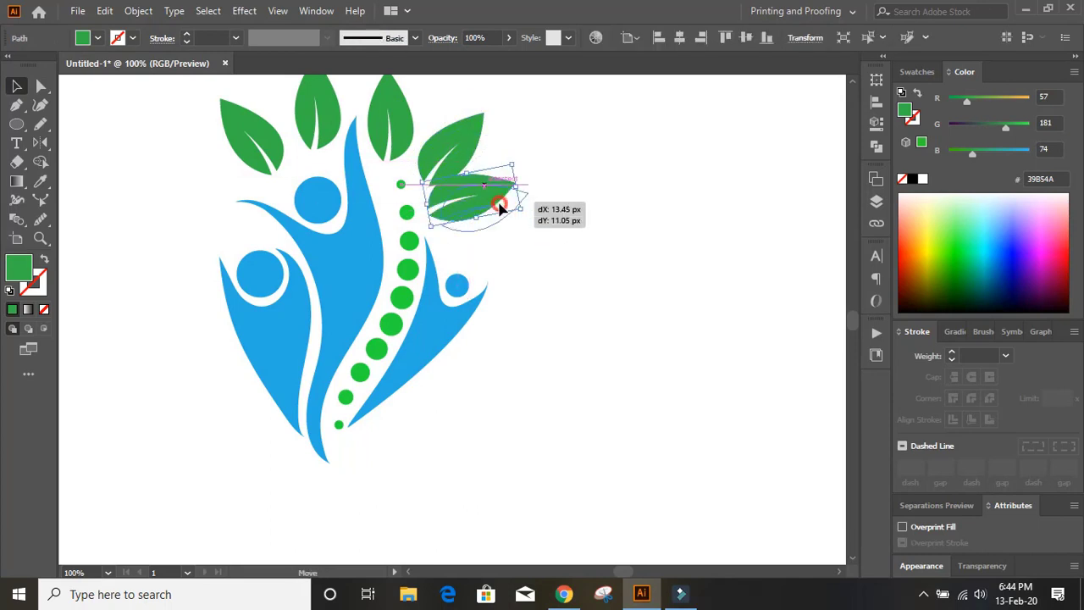
click(596, 220)
scroll(596, 220, up, 2)
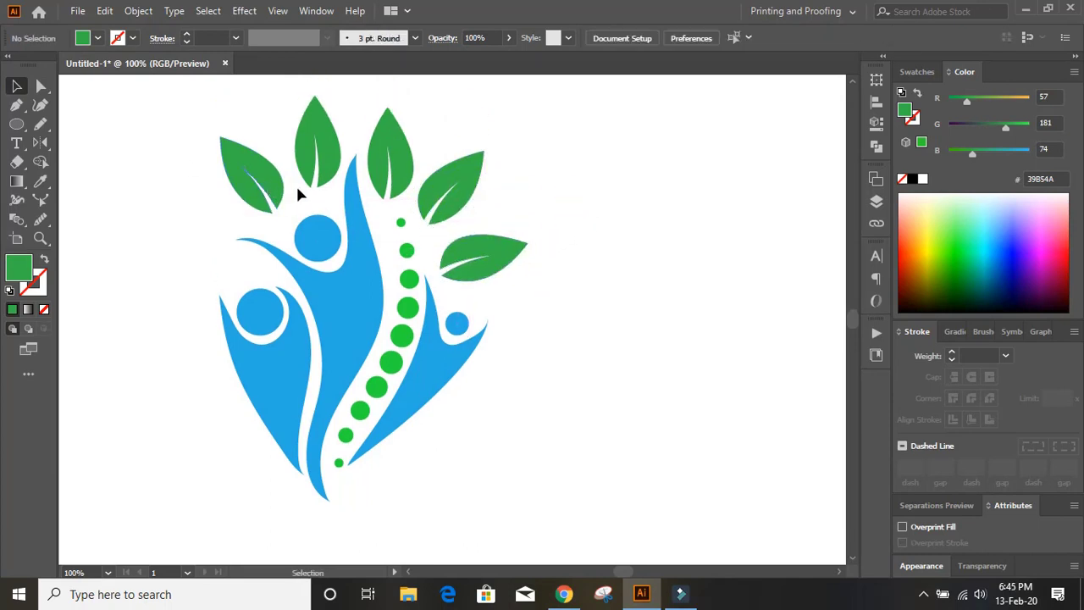
- Duplicate the tilted leaf twice beside the first figure, continuing the fan down its outer side
alt+drag(256, 174, 243, 199)
click(180, 250)
alt+drag(175, 241, 172, 308)
click(564, 314)
scroll(563, 314, up, 2)
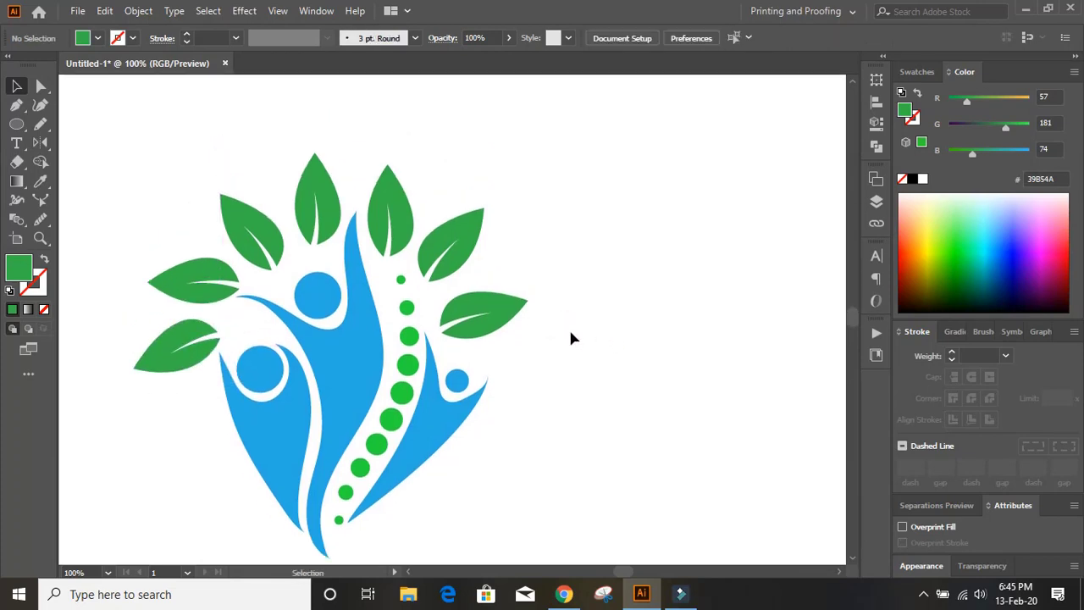
- Duplicate the leaf above the third figure, shrink the copy, and fit it into the gap between the two outermost leaves there
alt+drag(494, 304, 640, 255)
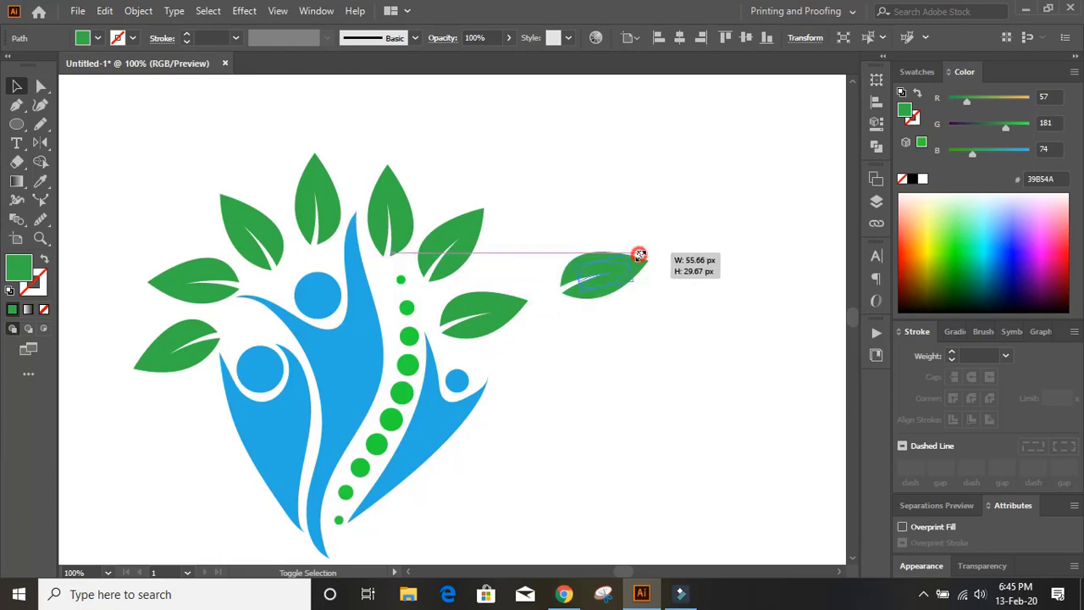
drag(639, 254, 525, 243)
click(655, 299)
scroll(655, 299, down, 1)
click(595, 225)
scroll(610, 237, down, 3)
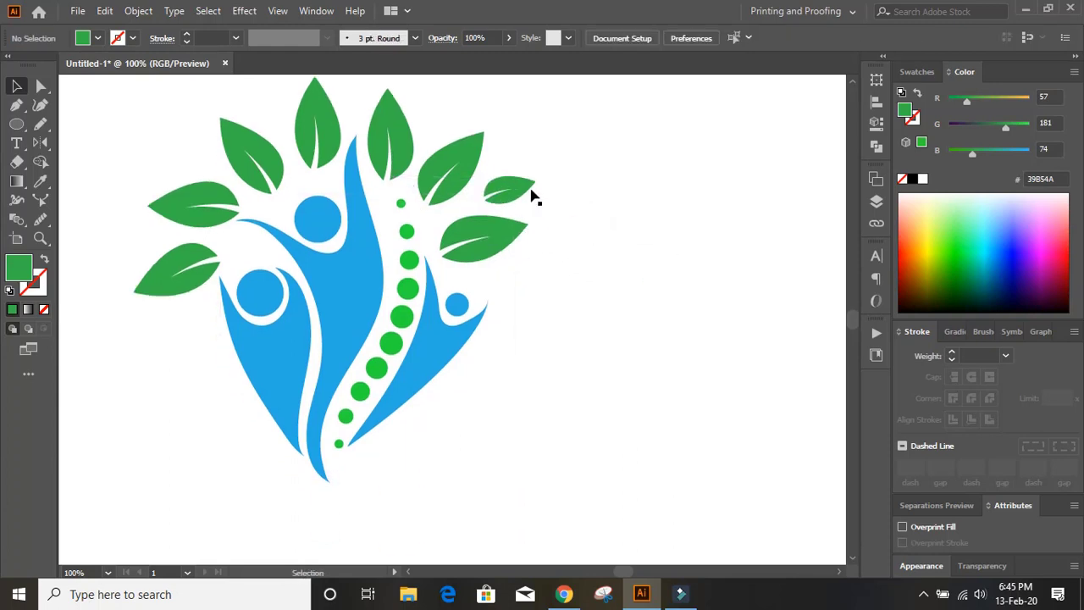
drag(523, 194, 458, 213)
click(576, 271)
- Arrange small leaves in the gaps between the large leaves of the inner fan
scroll(584, 266, up, 5)
drag(524, 185, 553, 200)
drag(238, 243, 242, 141)
click(302, 150)
drag(262, 180, 225, 245)
click(401, 186)
- Duplicate leaves upward and outward to start a second row above the middle and third figures
scroll(401, 186, up, 1)
alt+drag(327, 239, 360, 181)
alt+drag(513, 301, 543, 254)
scroll(602, 312, down, 2)
alt+drag(410, 204, 506, 156)
scroll(595, 179, up, 2)
alt+drag(459, 263, 450, 164)
- Duplicate leaves outward on the first figure's side to extend the second row down the crown's outer edge
scroll(612, 217, up, 2)
alt+drag(308, 304, 138, 262)
click(181, 181)
scroll(181, 181, down, 1)
click(118, 372)
alt+drag(172, 408, 132, 327)
scroll(229, 307, down, 3)
- Duplicate leaves above the second row to build up the crown's peak and the shoulder over the first figure
click(182, 428)
scroll(331, 282, up, 5)
alt+drag(305, 254, 212, 207)
alt+drag(427, 286, 390, 216)
scroll(595, 212, up, 3)
alt+drag(315, 254, 318, 182)
- Add another leaf copy at the crown's outer edge beyond the third figure and adjust the neighboring leaf's placement
click(505, 198)
scroll(616, 342, down, 3)
scroll(615, 343, down, 2)
alt+drag(629, 338, 675, 313)
drag(593, 317, 602, 330)
click(643, 283)
- Fill the remaining gaps around the crown's outer edge with more leaf copies
scroll(643, 283, up, 2)
alt+drag(457, 269, 542, 245)
scroll(539, 245, up, 2)
alt+drag(267, 296, 265, 195)
alt+drag(395, 230, 377, 196)
scroll(632, 170, down, 5)
alt+drag(127, 326, 243, 327)
- Examine the complete tree logo on the whole artboard
click(636, 309)
key(ctrl+0)
scroll(636, 309, up, 2)
drag(304, 219, 598, 494)
click(660, 381)
drag(839, 575, 839, 575)
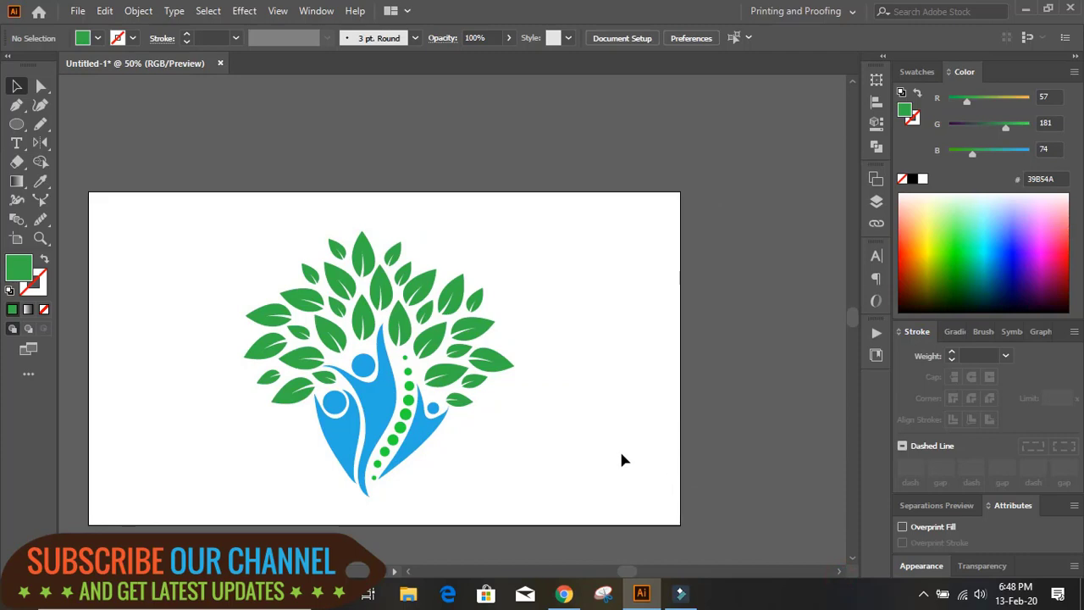
scroll(580, 321, down, 1)
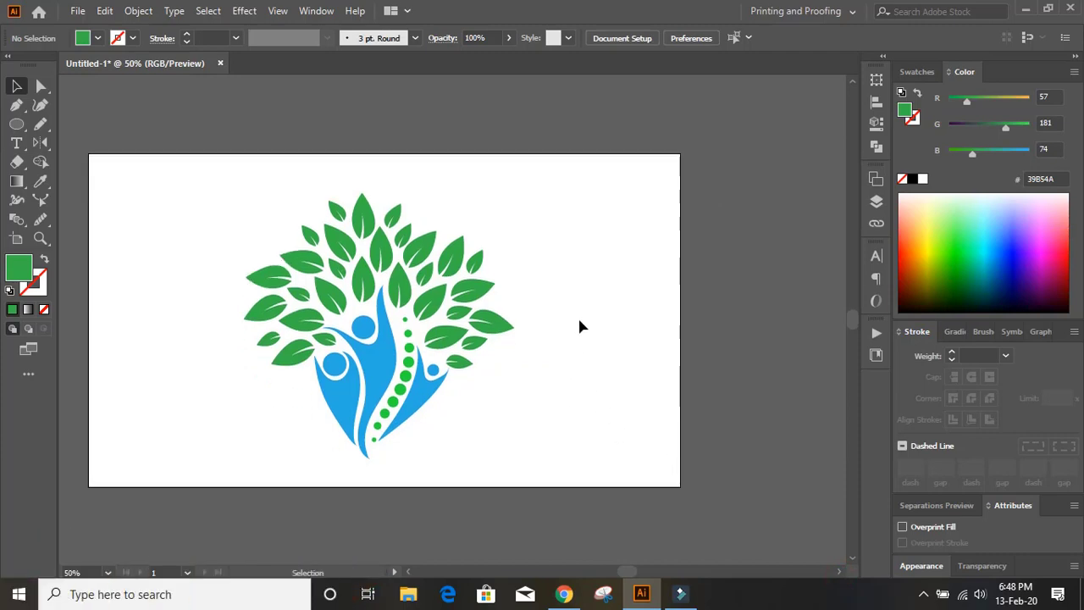
- Set up a Save for Web export as a transparent PNG-24 scaled to 200 percent
click(74, 12)
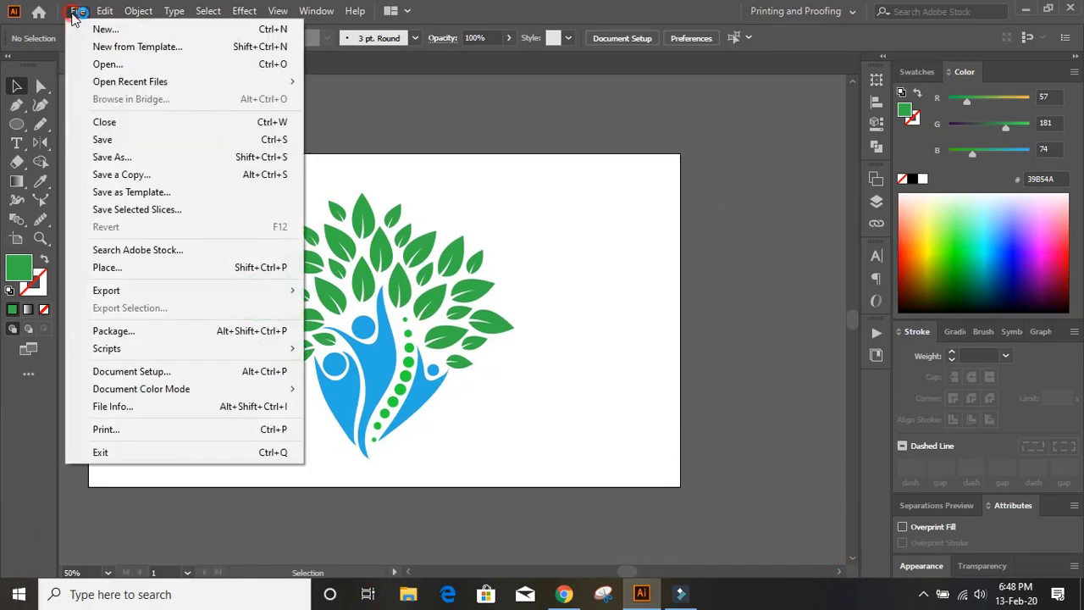
mouse_move(156, 296)
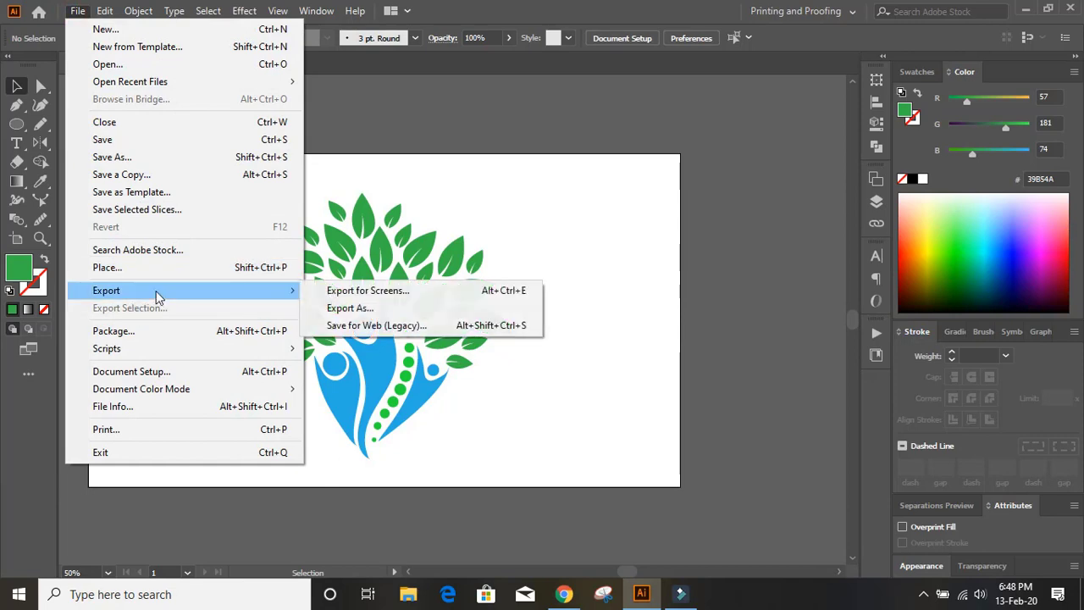
click(405, 331)
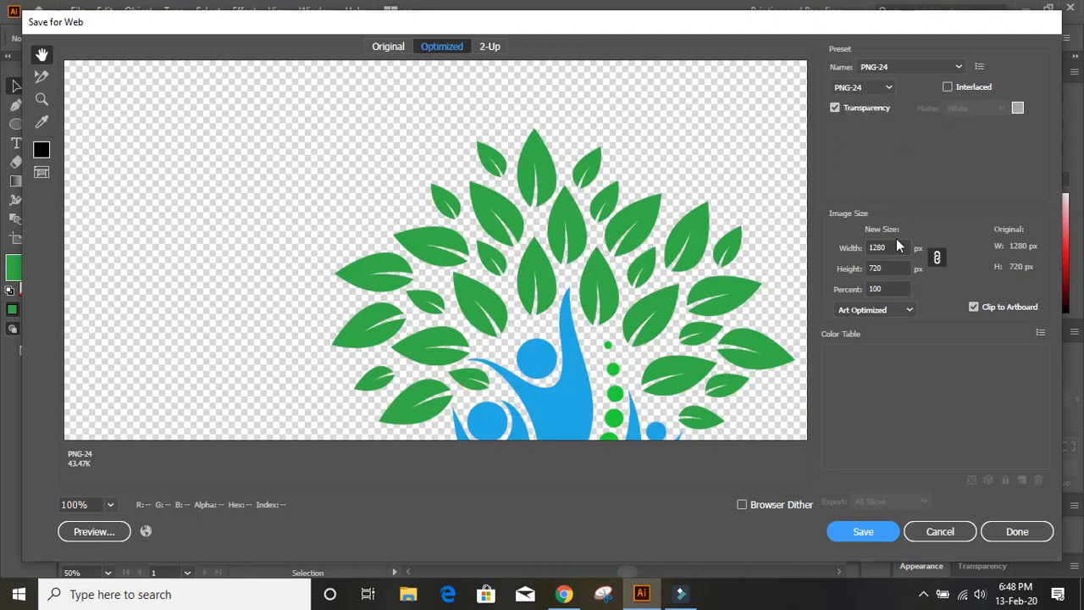
click(886, 289)
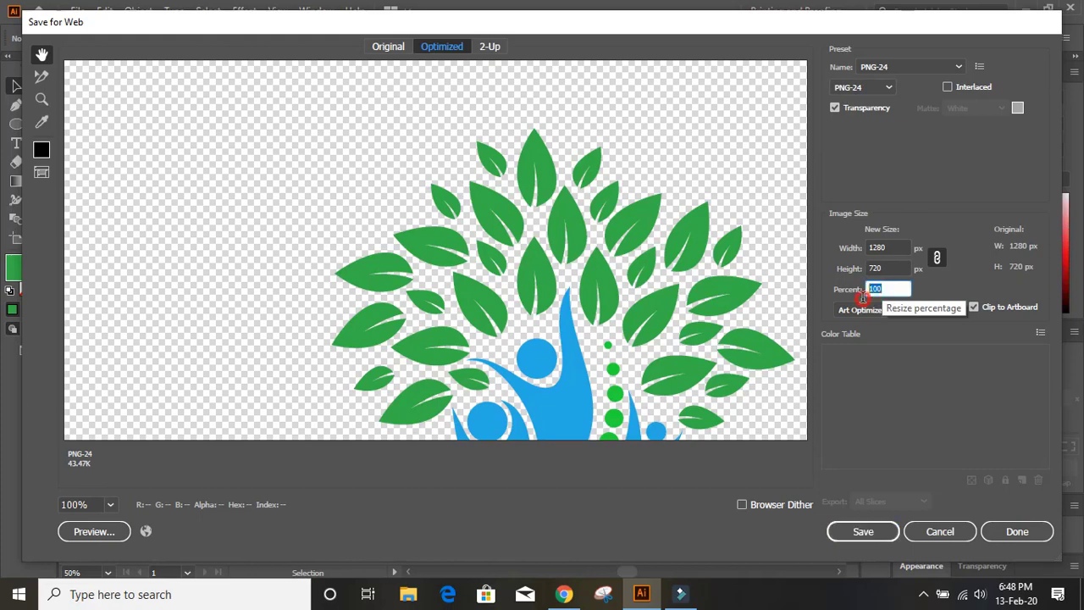
text(20)
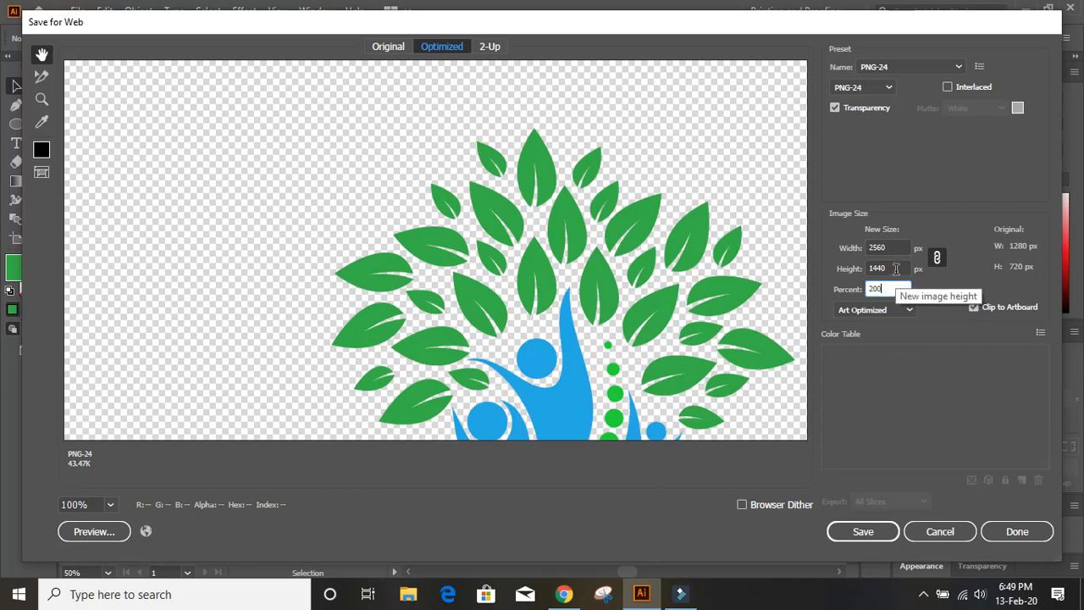
- Save the exported image to the Desktop under the name SDFGD
click(865, 532)
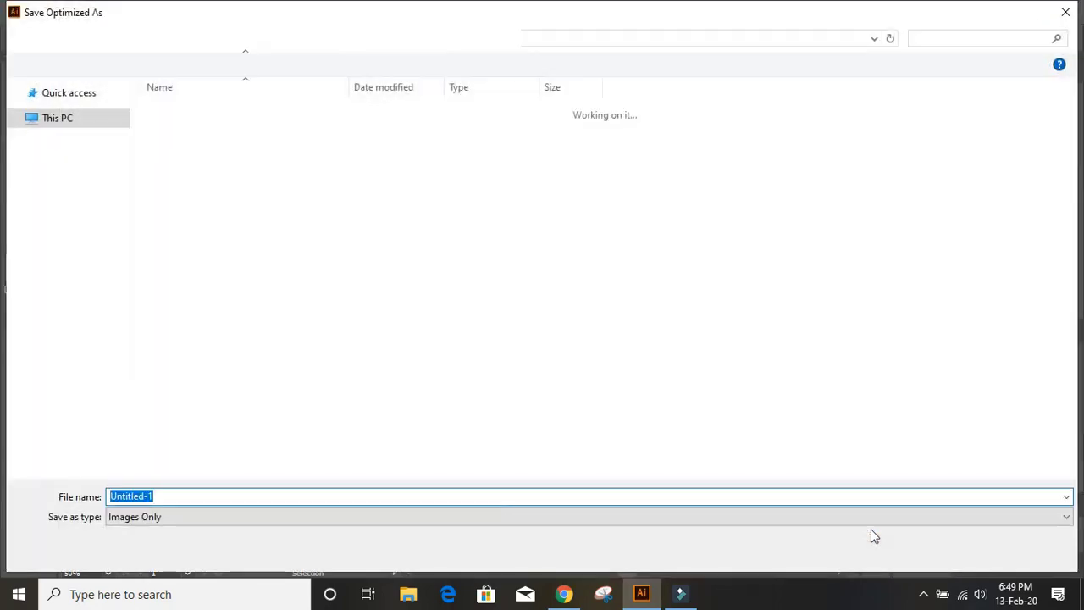
click(85, 118)
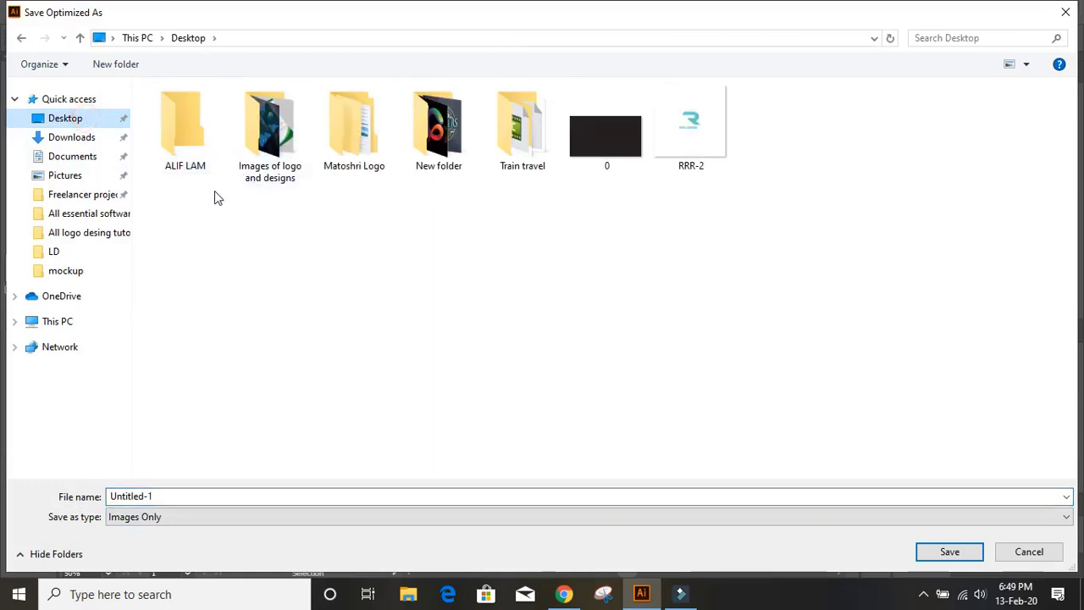
double_click(163, 495)
text(SDFGD)
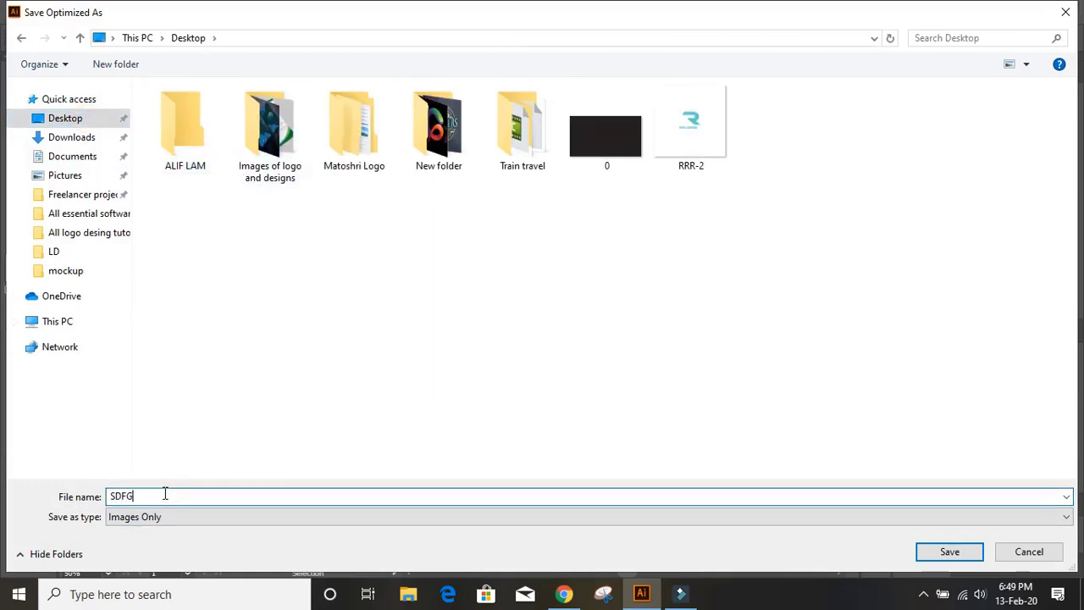
click(949, 552)
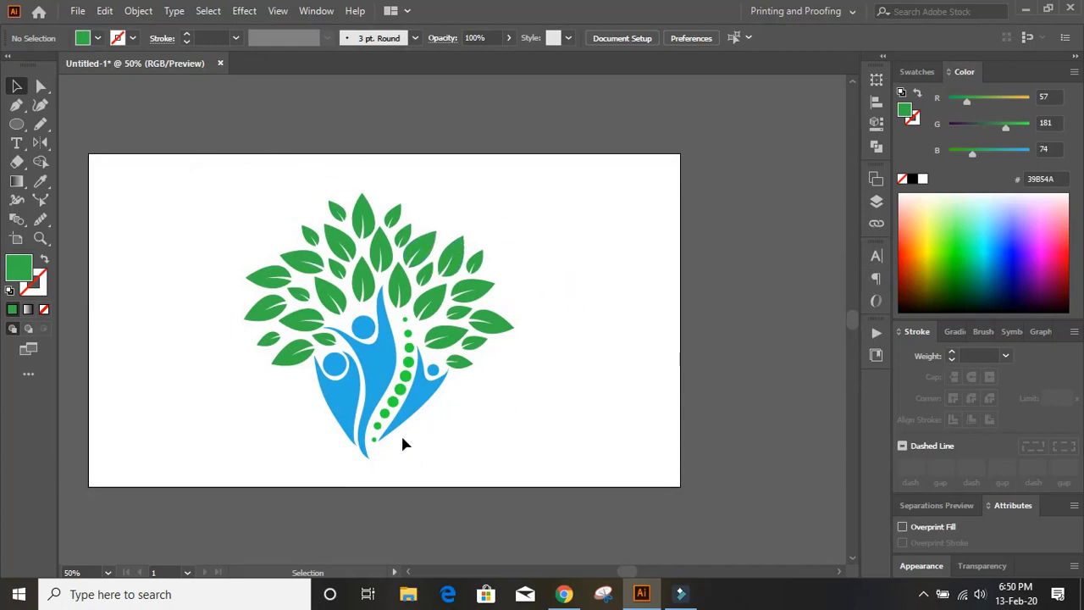
- Launch Adobe Photoshop 2020 and open the SDFGD image from the Desktop
click(18, 593)
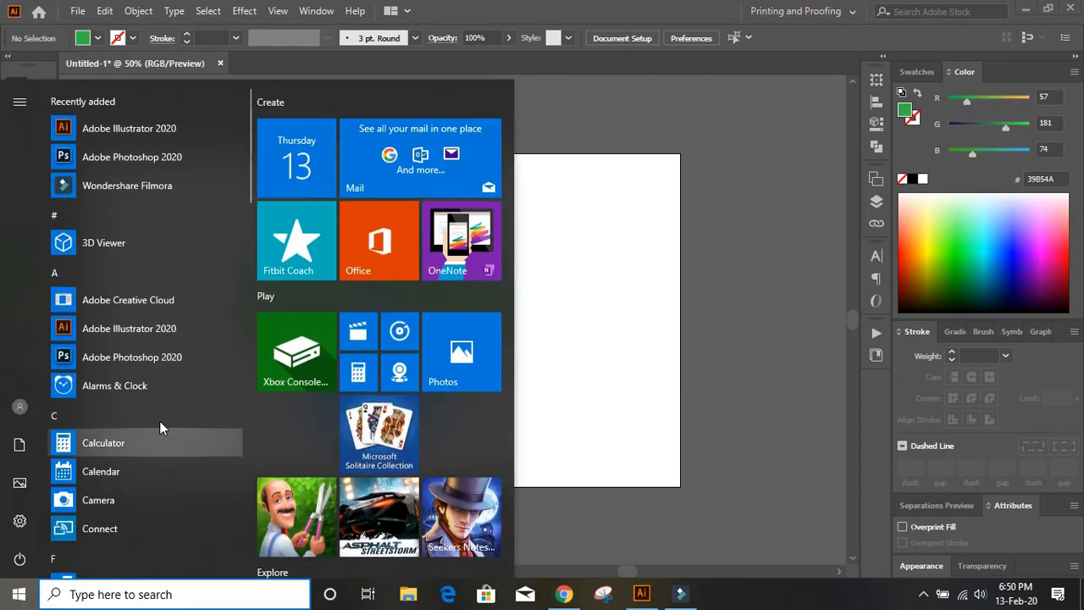
click(159, 359)
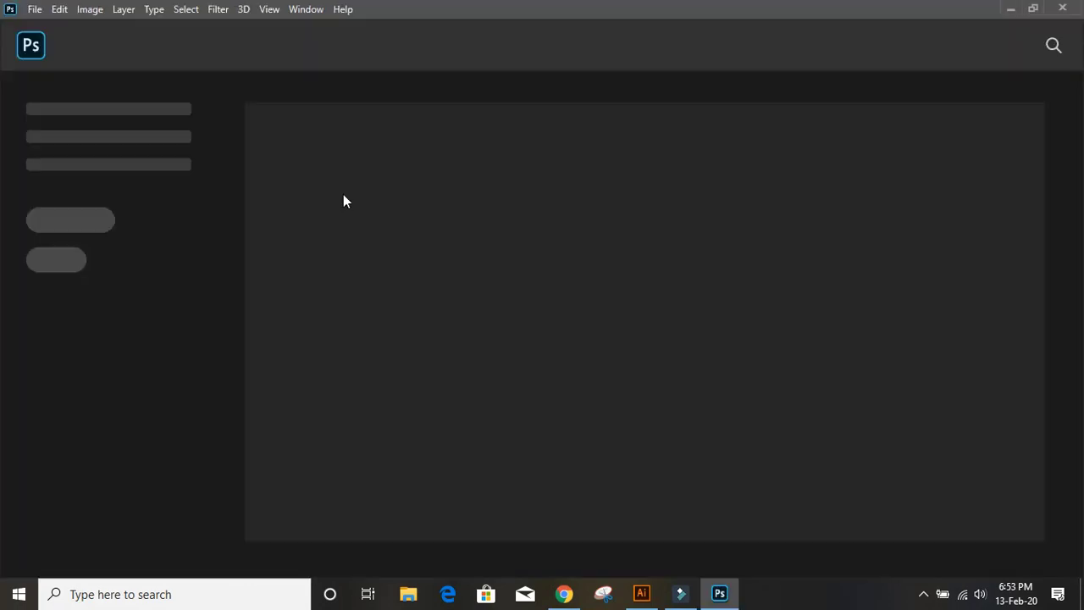
click(34, 9)
click(49, 41)
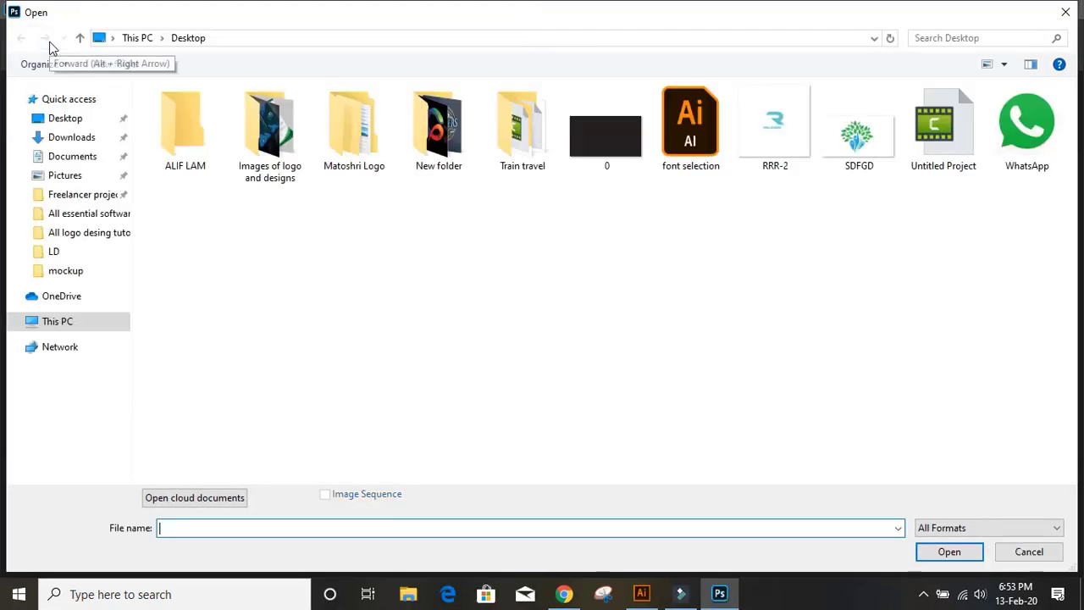
double_click(858, 149)
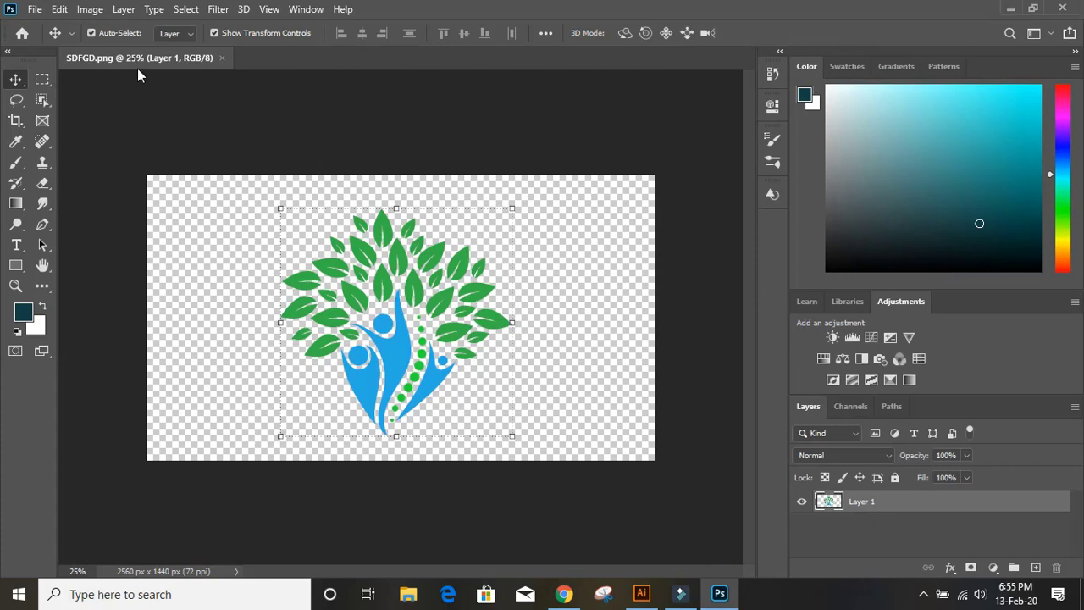
- Open the "3d glass window logo mockup" file from the mockup folder on Local Disk (F:)
click(35, 9)
mouse_move(59, 9)
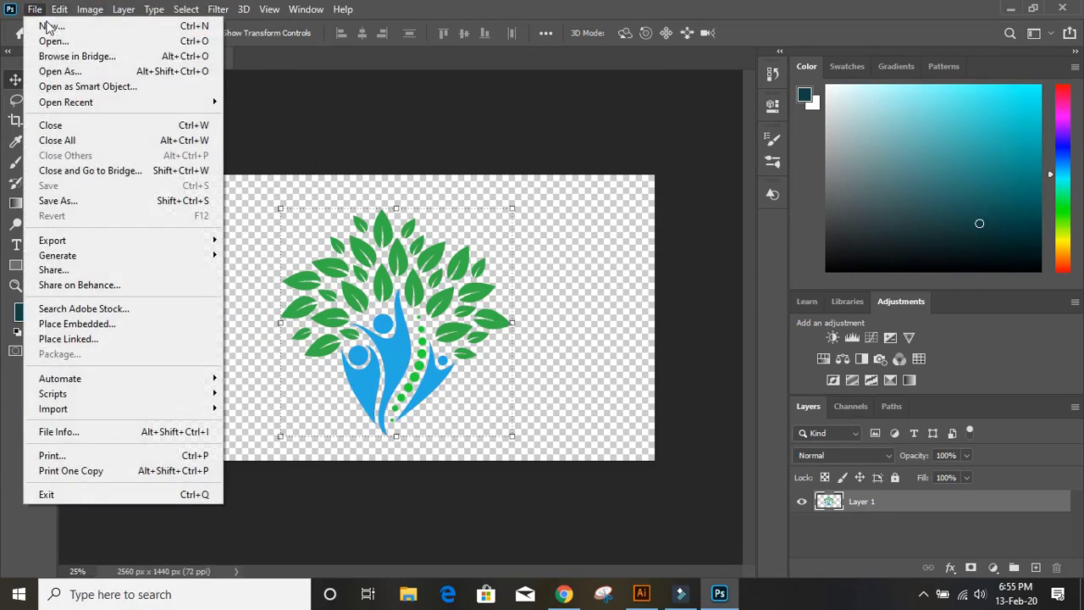
click(61, 43)
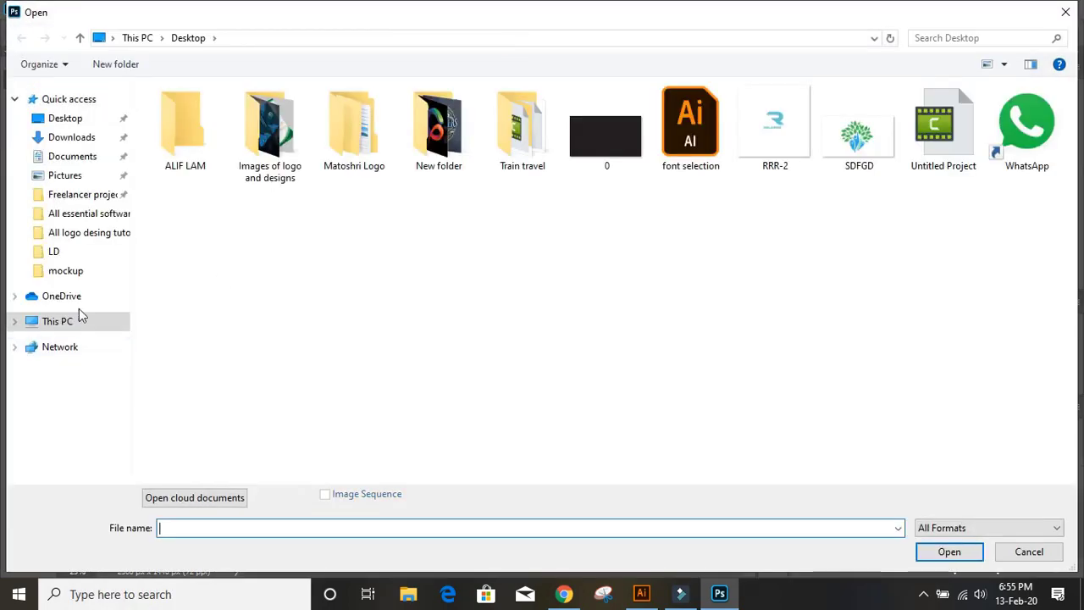
click(74, 321)
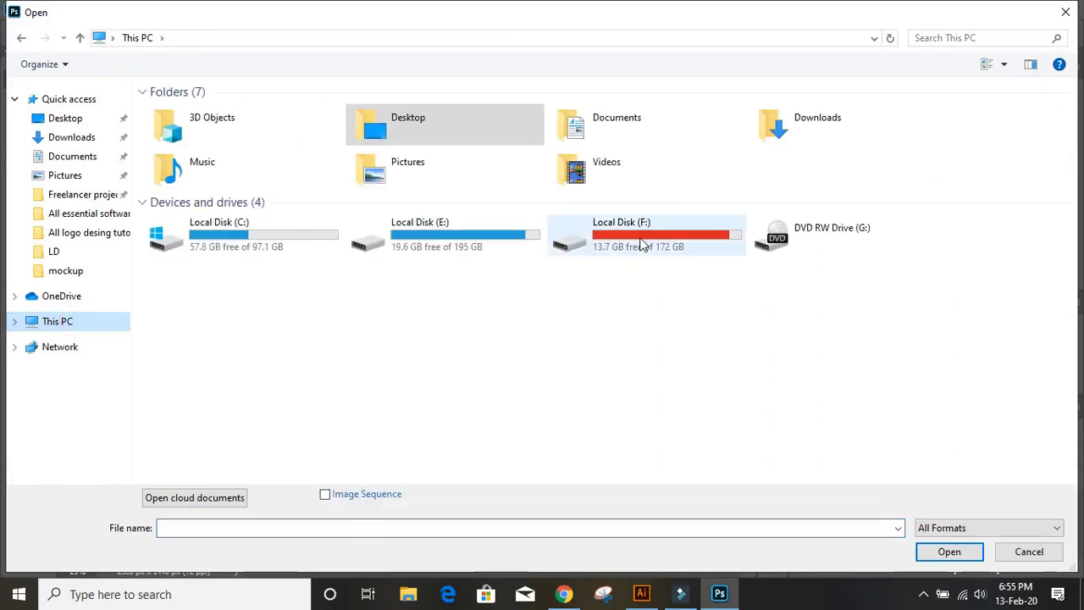
double_click(625, 241)
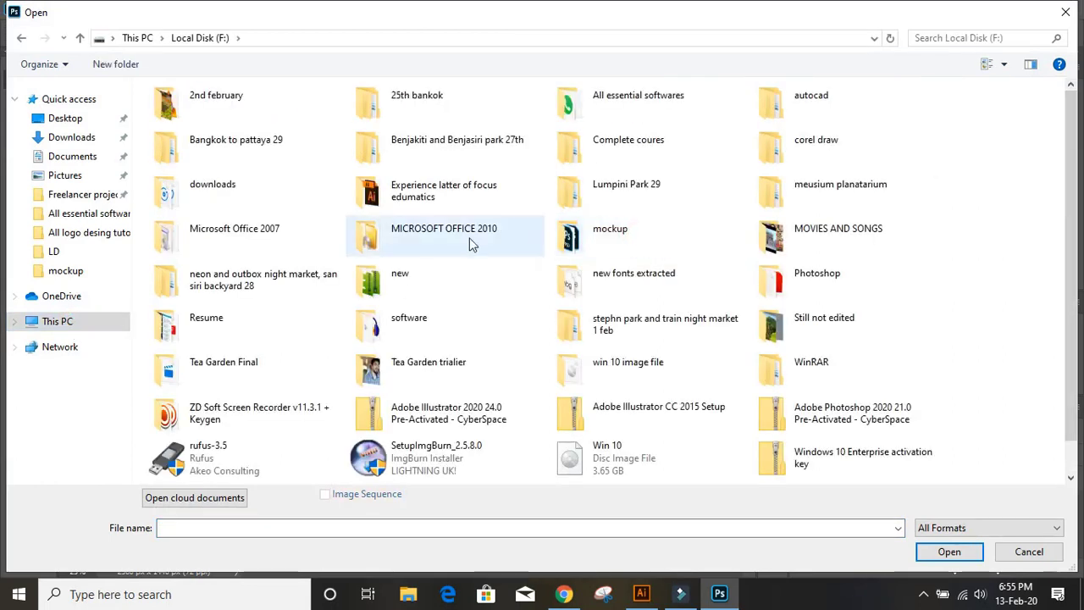
double_click(639, 243)
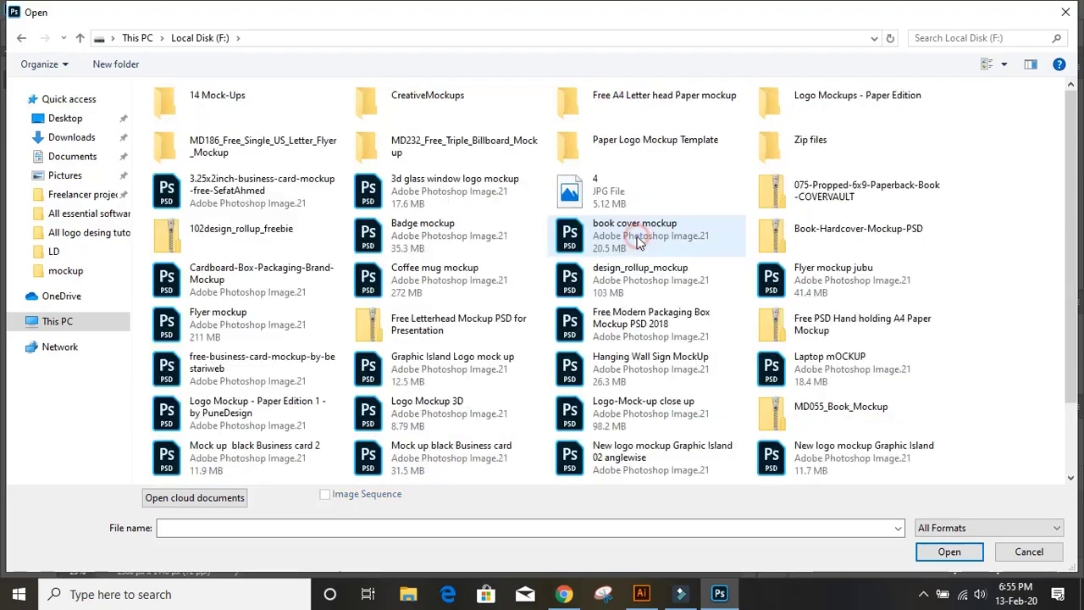
double_click(444, 188)
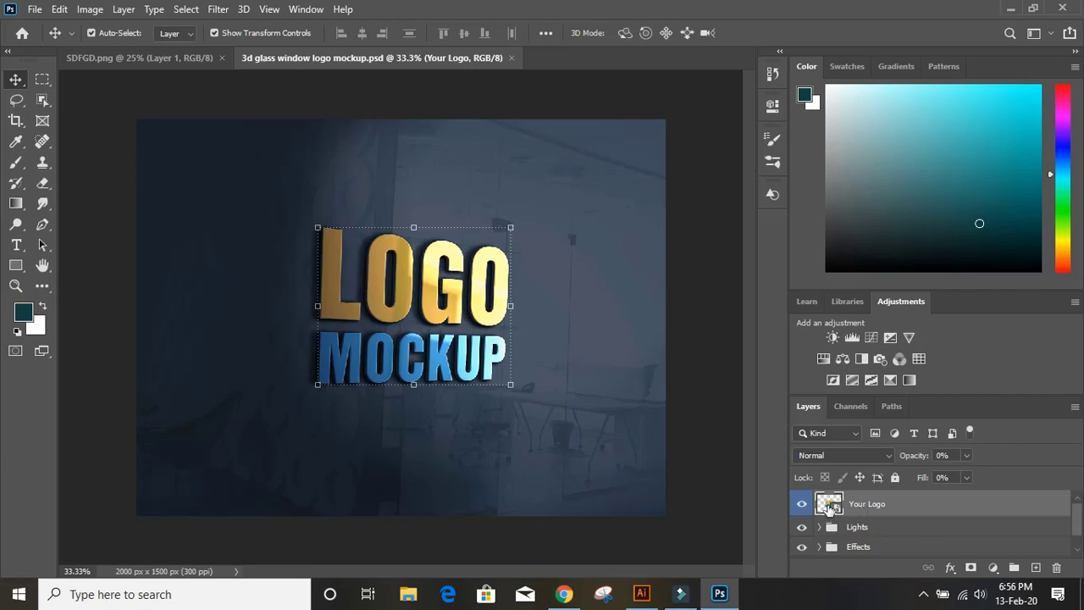
- Open the Your Logo smart object's contents and copy the tree logo from SDFGD.png into it, accepting the color conversion
double_click(828, 503)
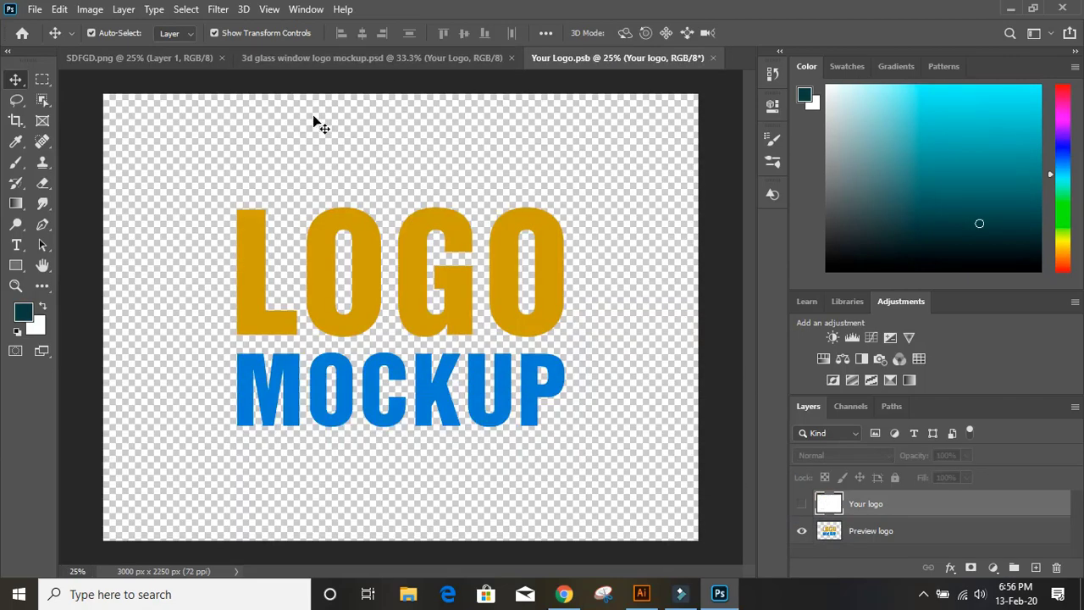
click(135, 59)
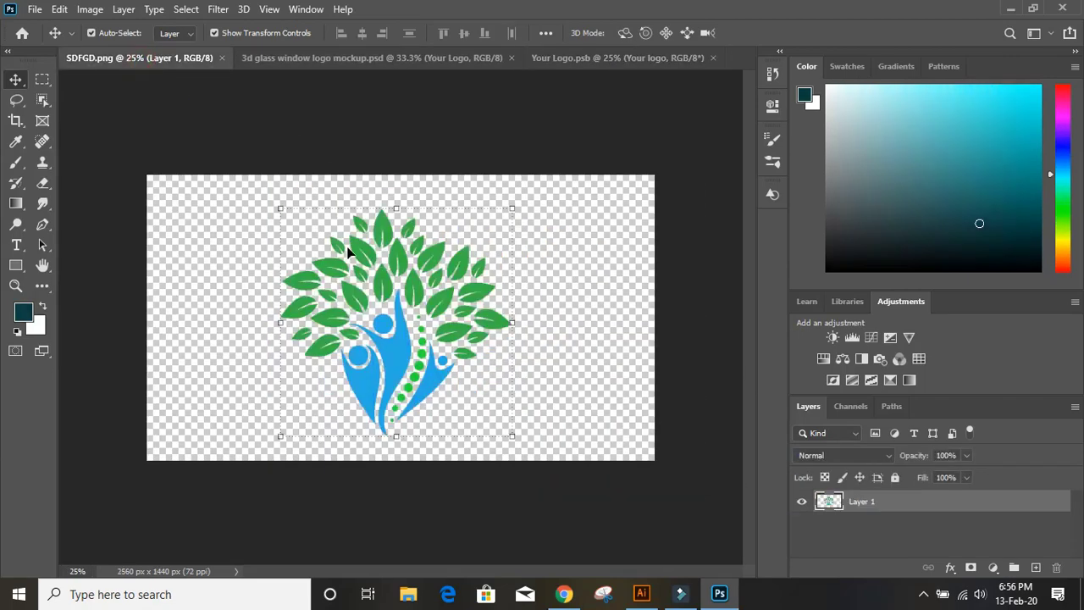
drag(386, 285, 372, 330)
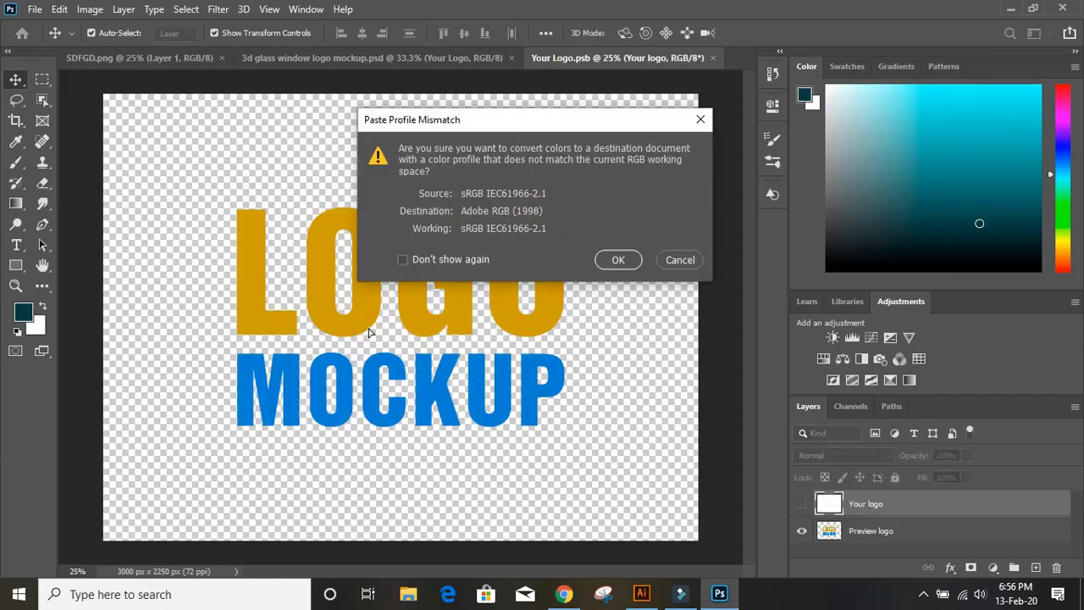
click(619, 260)
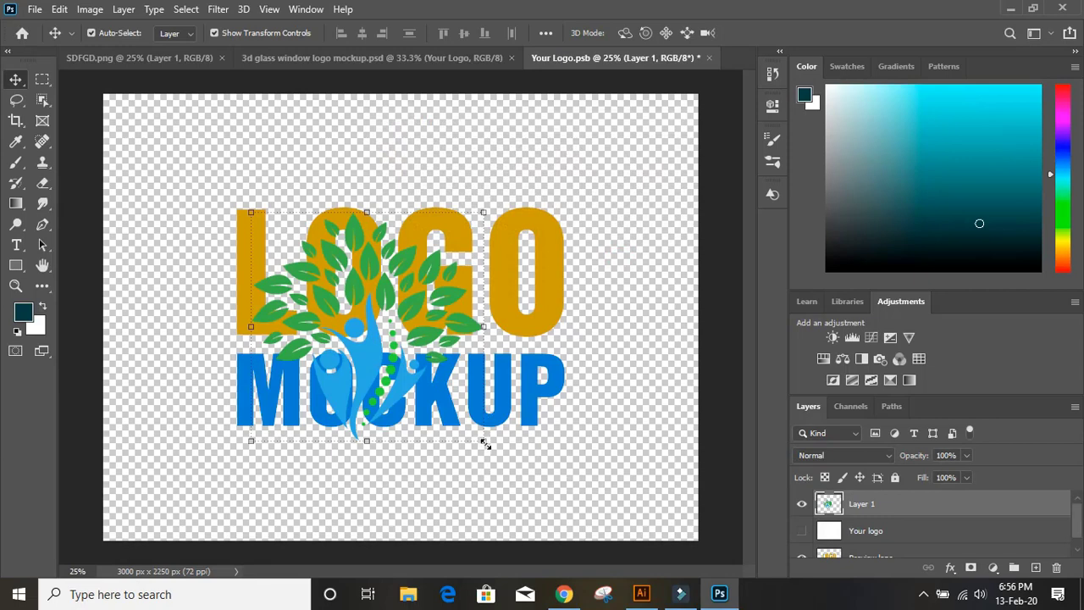
- Enlarge the tree logo to about 142% and center it on the smart object's canvas
drag(486, 443, 531, 493)
drag(371, 351, 410, 368)
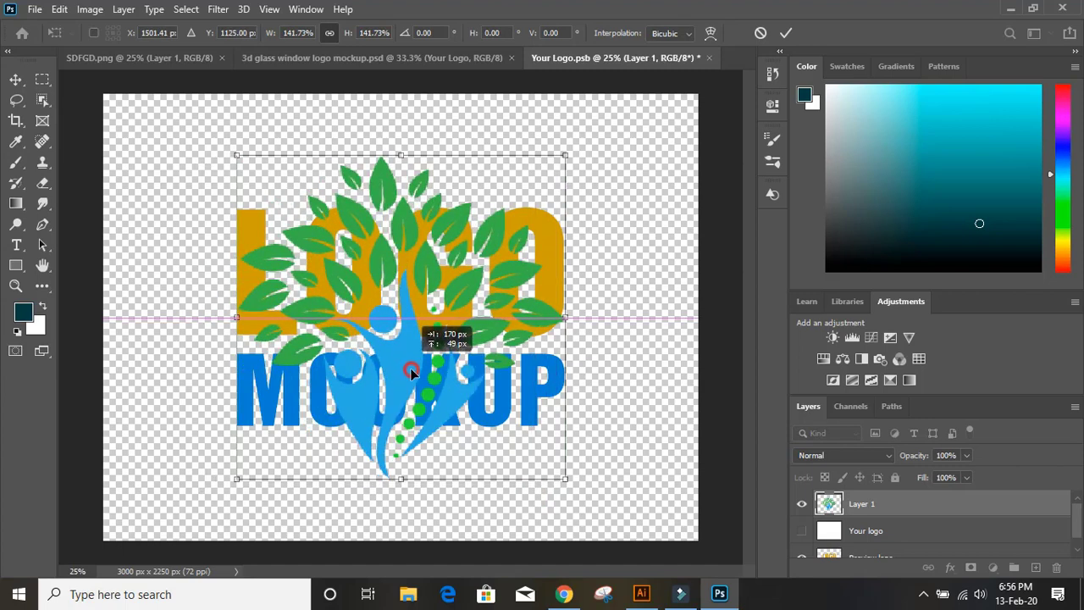
click(786, 34)
- Hide the Preview logo layer, and close Your Logo.psb with its changes saved
scroll(832, 535, down, 1)
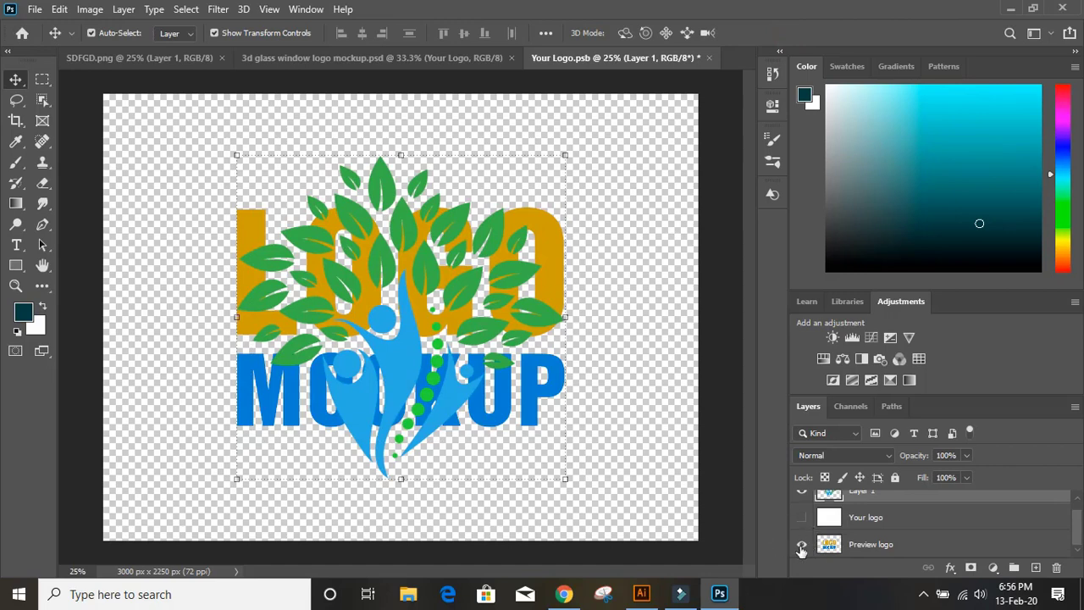
click(800, 547)
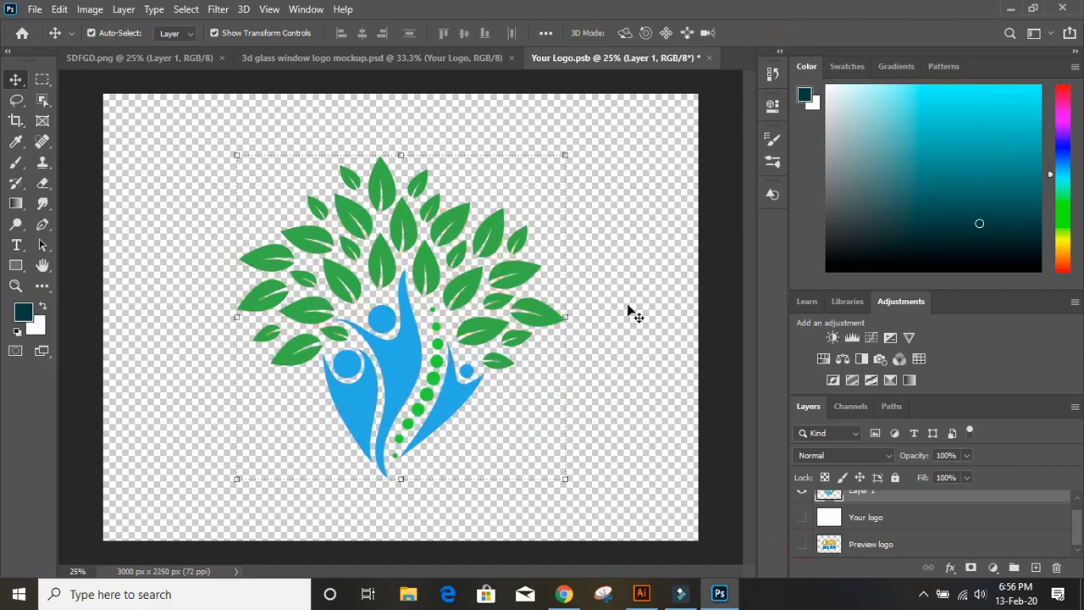
click(709, 58)
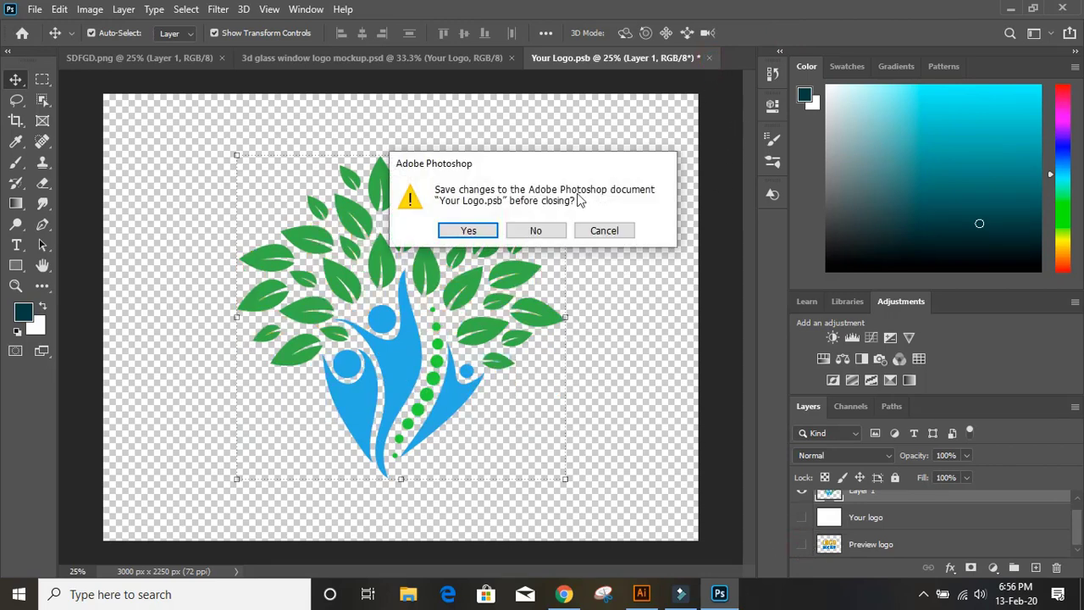
click(469, 230)
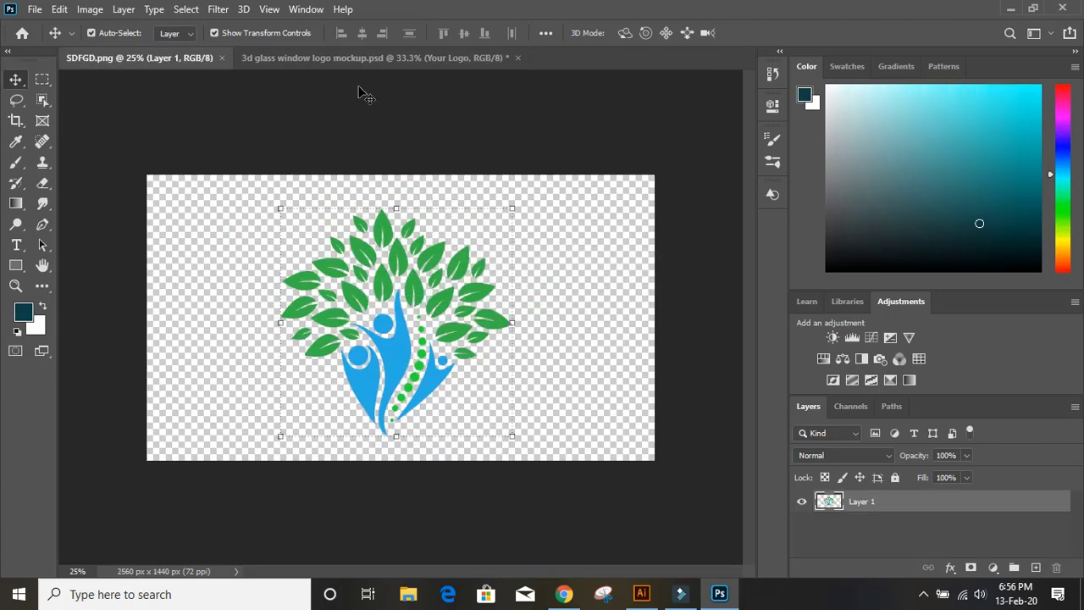
- Examine the tree logo on the 3d glass window mockup up close
click(351, 60)
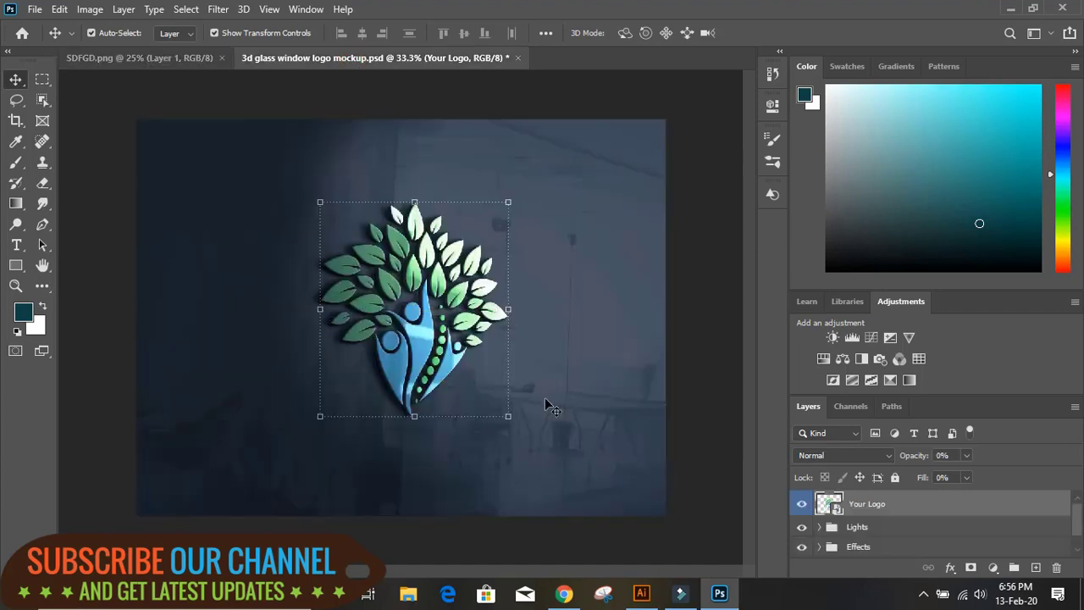
click(710, 288)
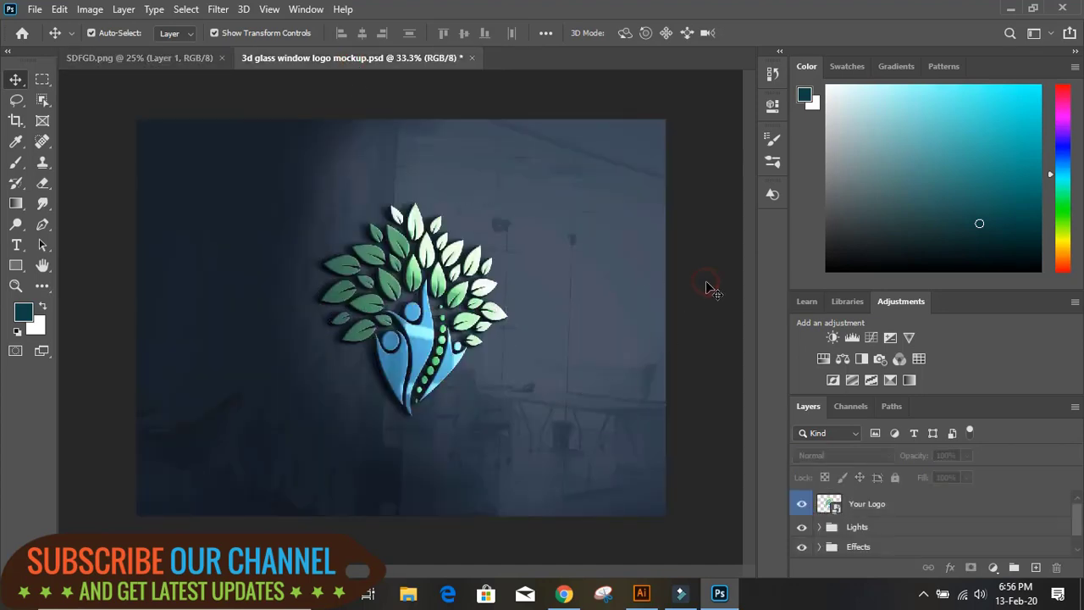
key(ctrl+plus)
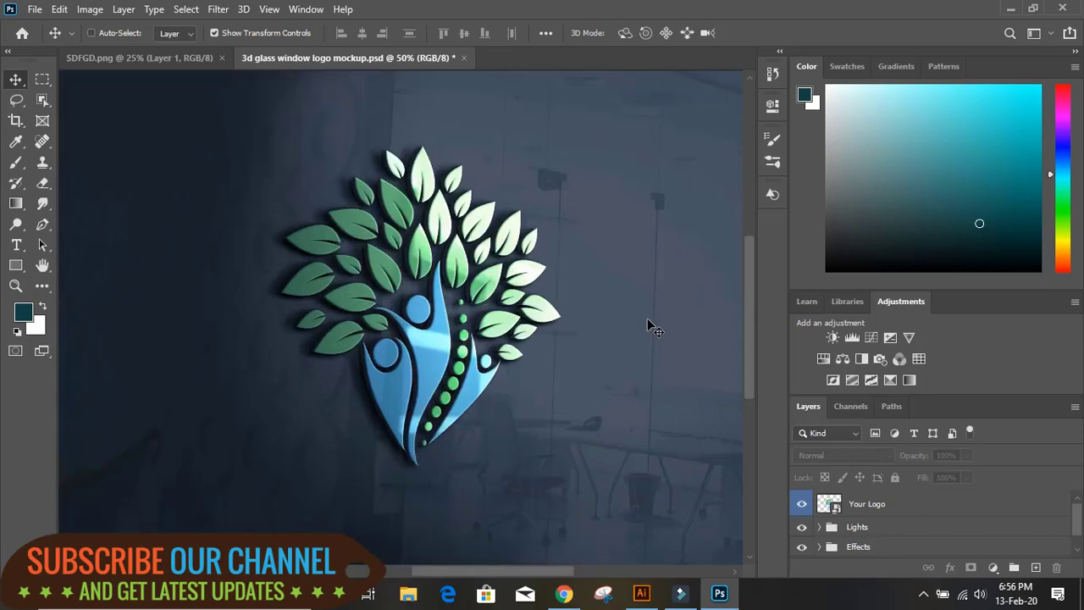